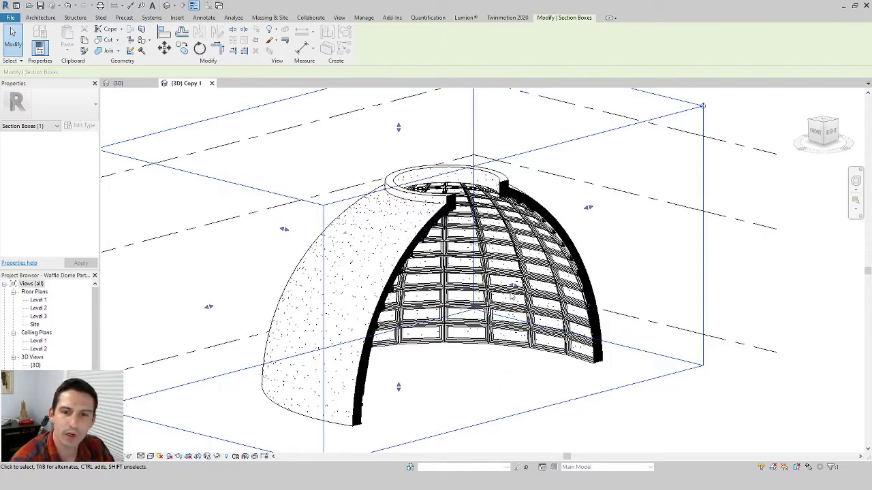
- Examine the sectioned waffle dome from several angles, then view the Pantheon cross-section image in Photos and return to Revit
scroll(512, 296, "down", 2)
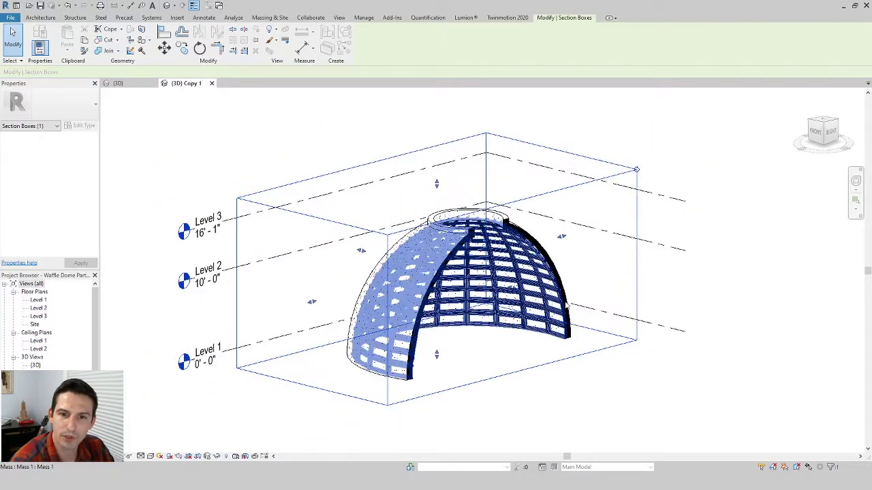
mouse_move(511, 289)
left_mouse_down()
mouse_move(575, 304)
mouse_move(506, 286)
left_mouse_up()
middle_click_drag(601, 315, 377, 346, "shift")
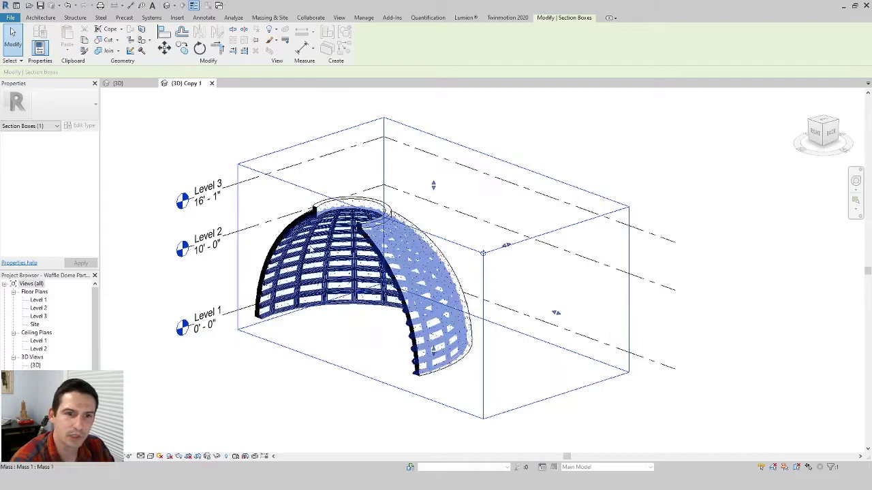
scroll(314, 247, "up", 4)
middle_click_drag(315, 251, 430, 262, "shift")
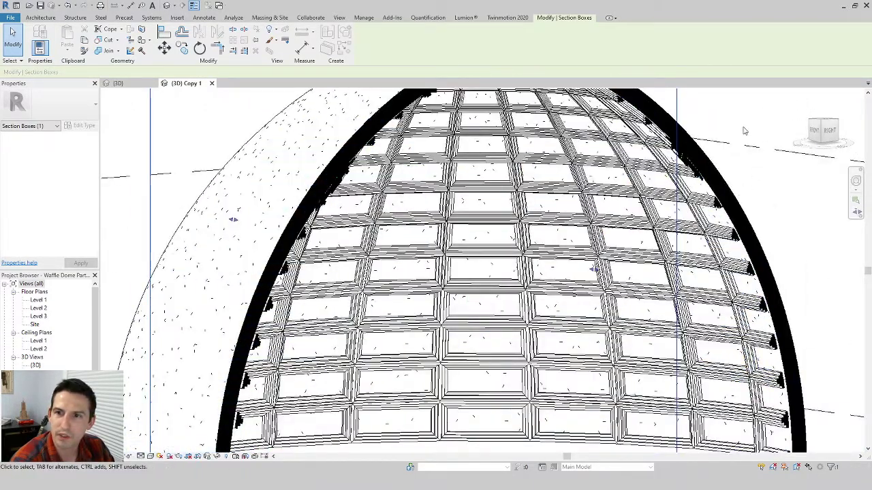
left_click(745, 130)
scroll(609, 247, "down", 6)
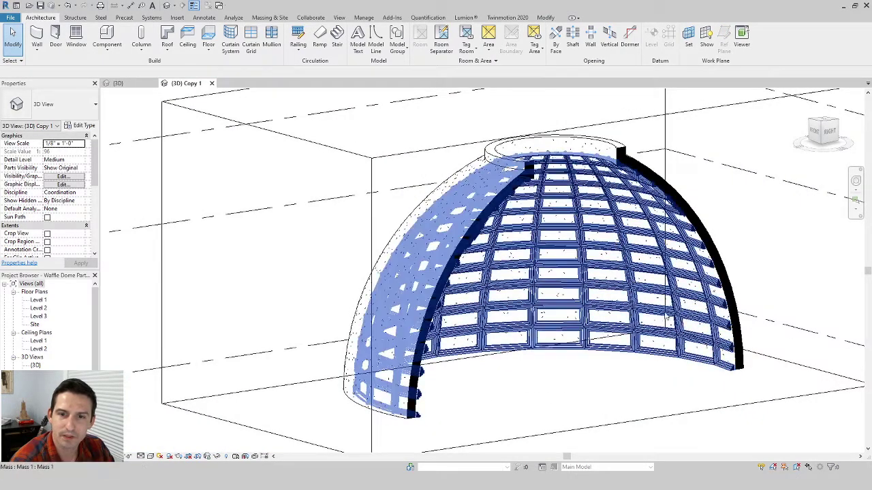
middle_click_drag(710, 302, 650, 374, "shift")
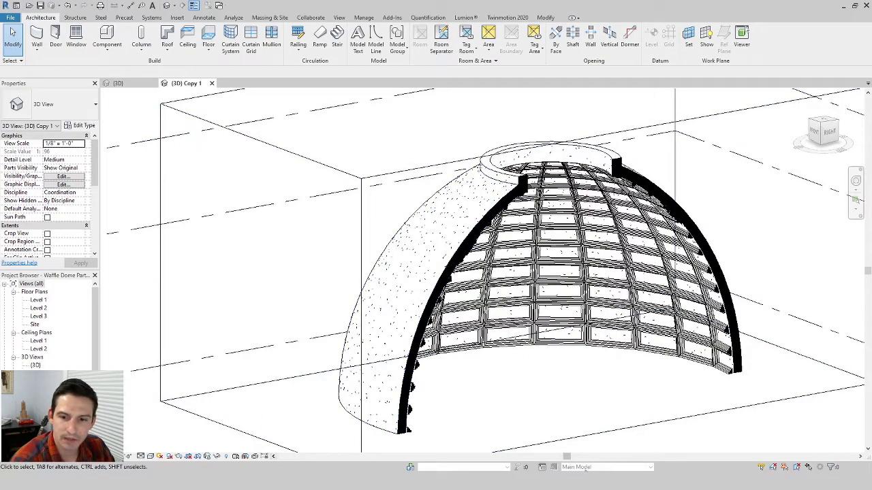
key("alt+Tab")
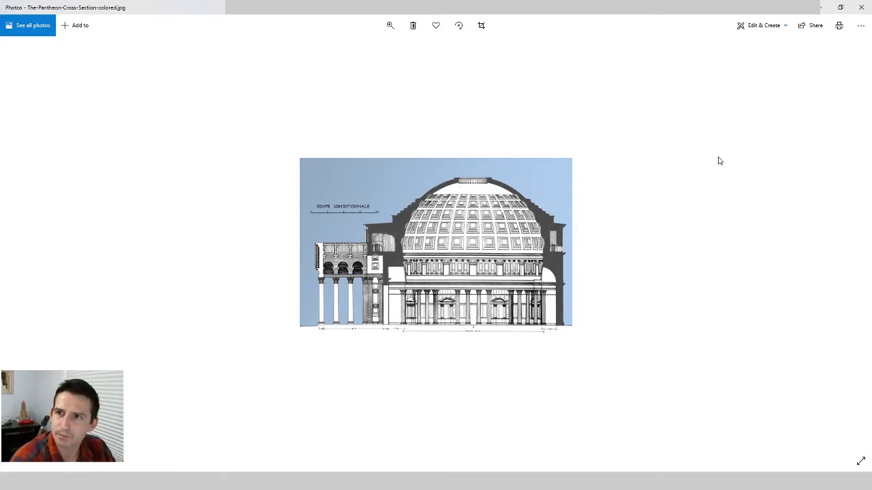
left_click(820, 8)
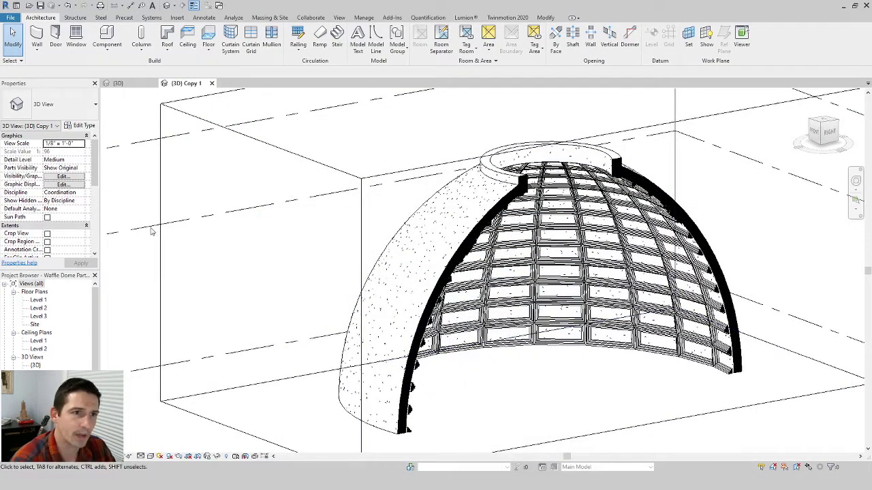
- Create a new project from the Imperial-Architectural Template
left_click(10, 17)
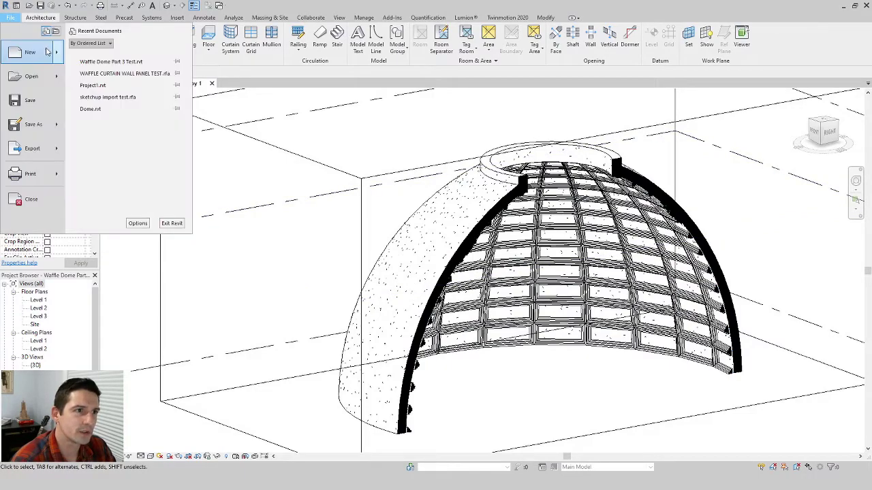
mouse_move(42, 76)
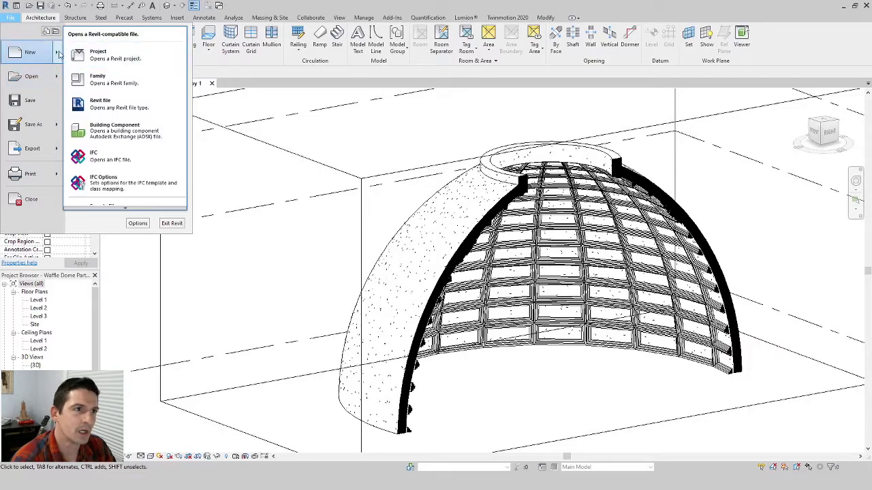
mouse_move(45, 53)
left_click(88, 53)
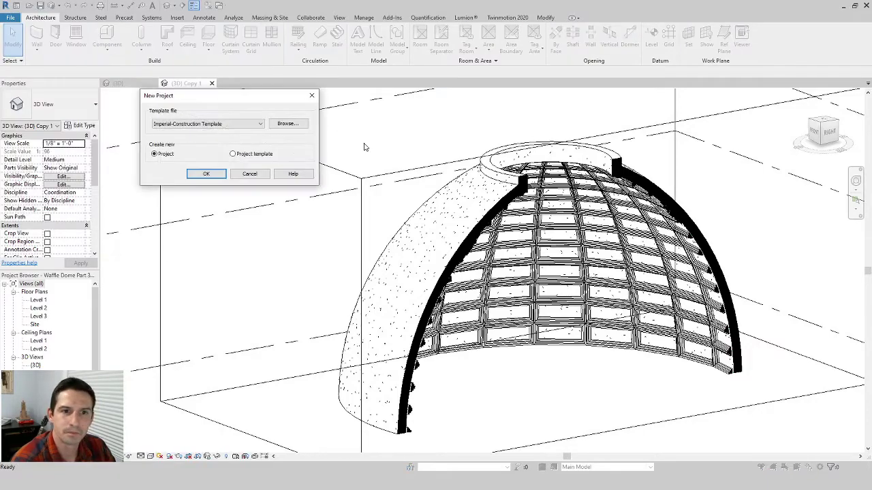
left_click(204, 124)
left_click(194, 144)
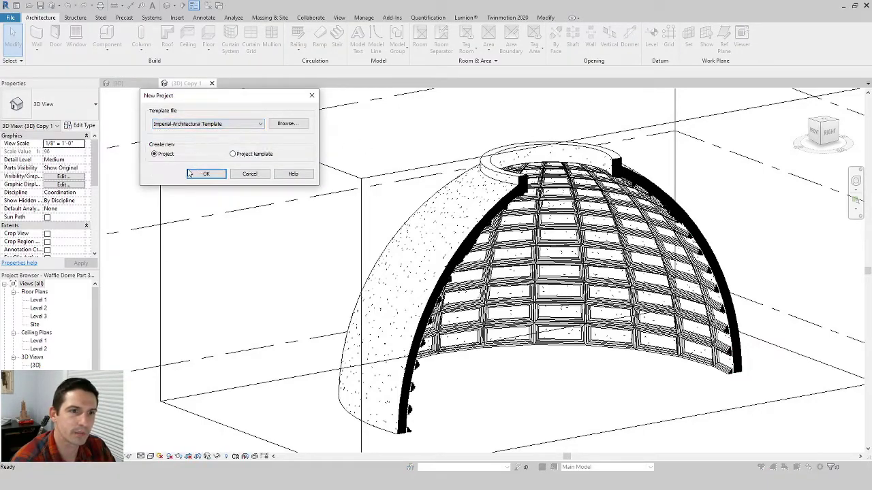
left_click(208, 173)
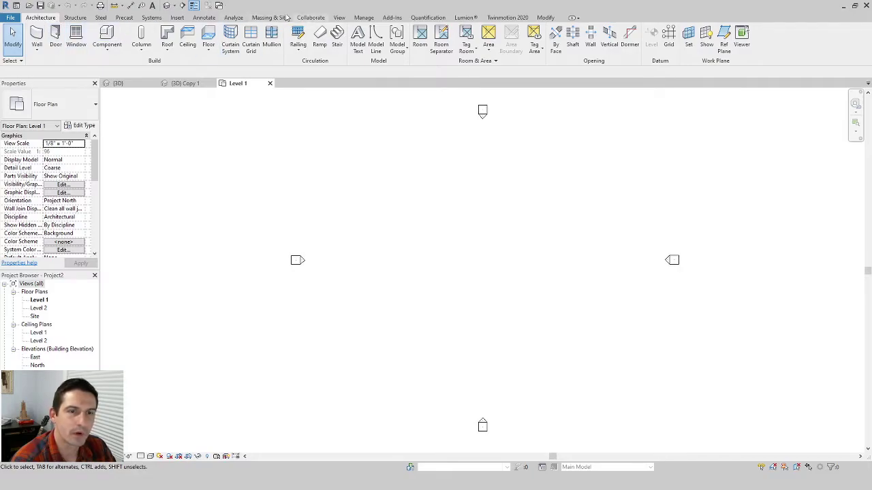
- Draw a horizontal reference plane across the Level 1 floor plan, in line with the west and east elevation markers
left_click(724, 37)
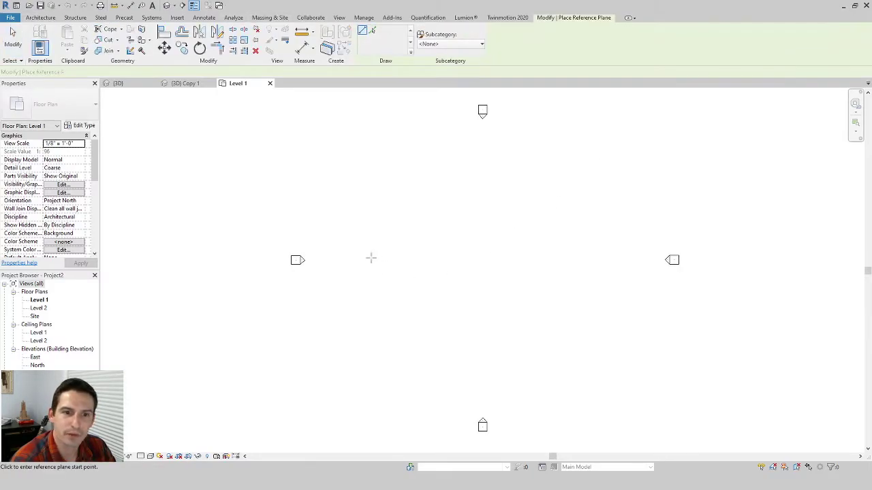
left_click(357, 259)
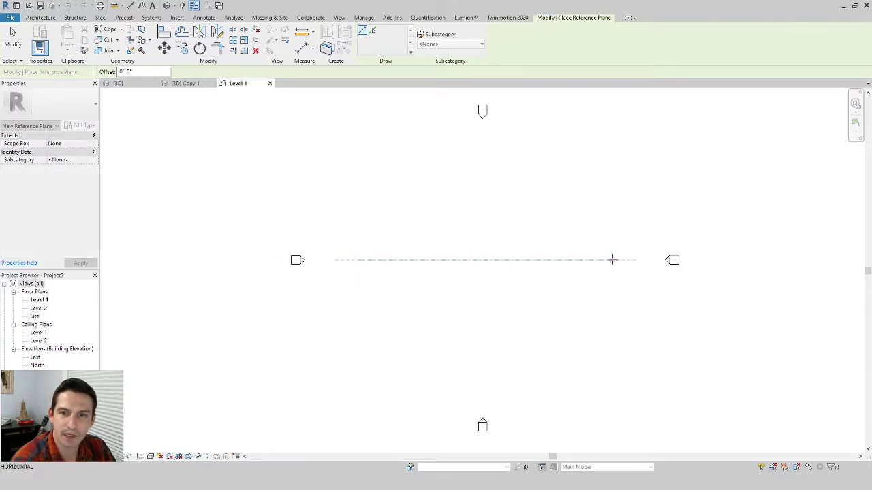
left_click(613, 260)
scroll(493, 273, "up", 3)
key("Escape")
key("Escape")
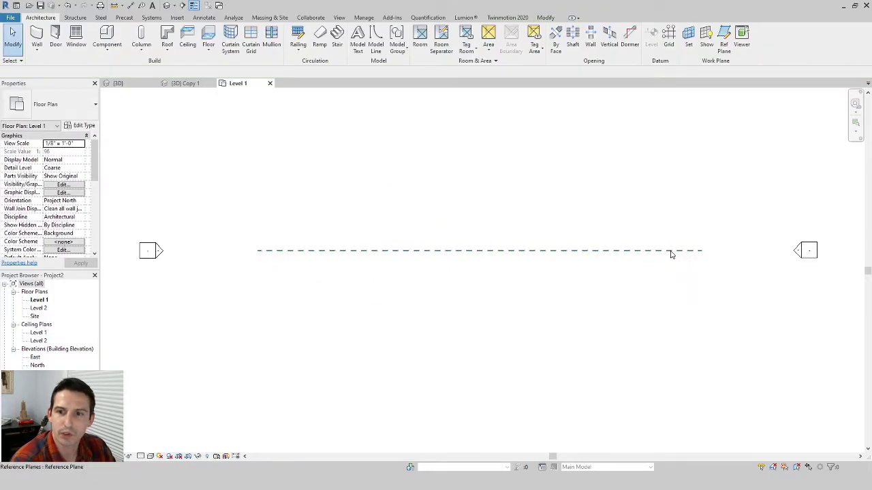
- Name the new horizontal reference plane "dome"
left_click(673, 252)
left_click(678, 261)
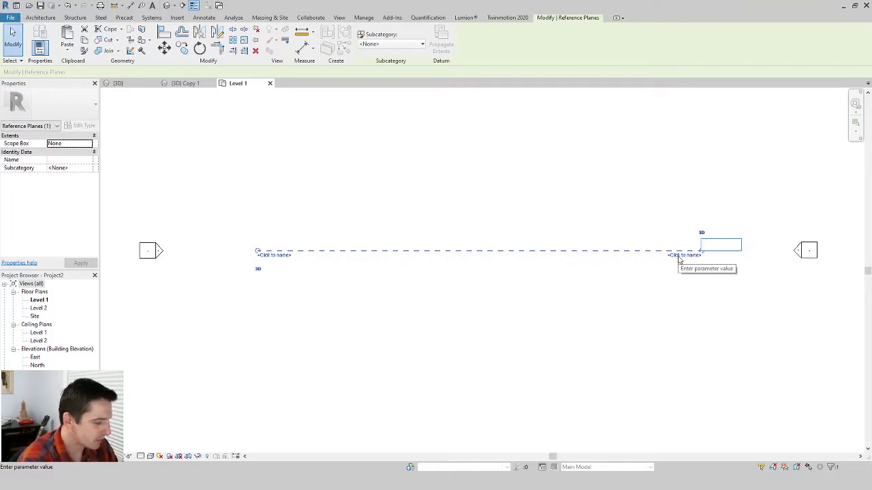
type("arc")
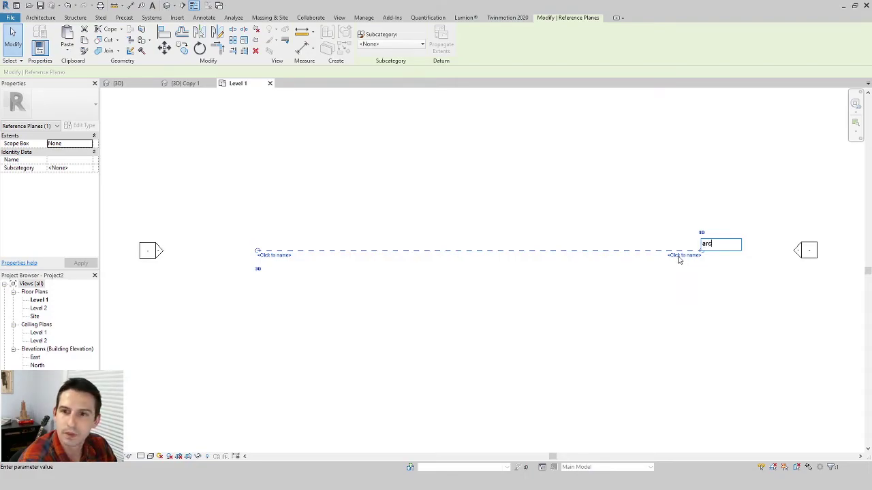
key("Return")
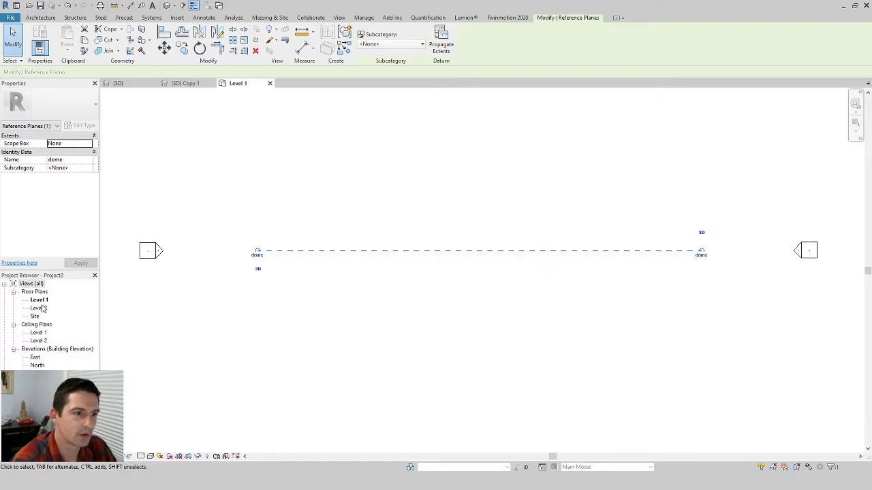
- Open the North elevation view and start a new in-place mass there
double_click(35, 358)
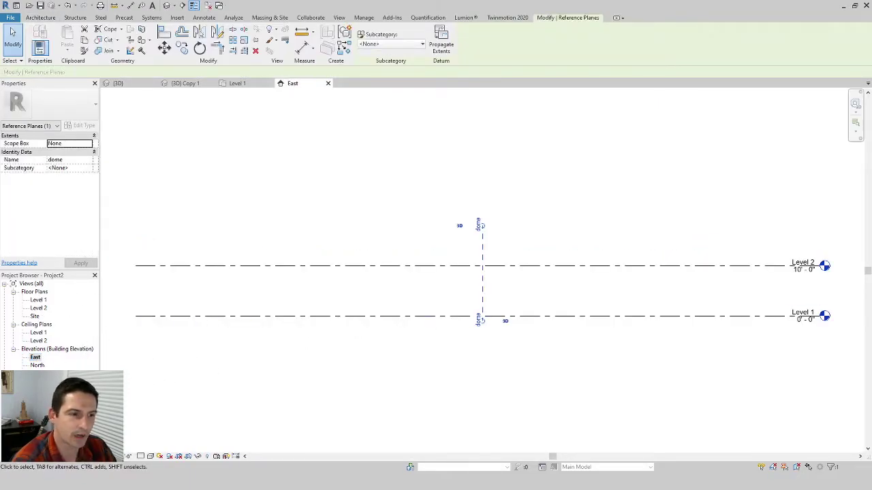
double_click(36, 365)
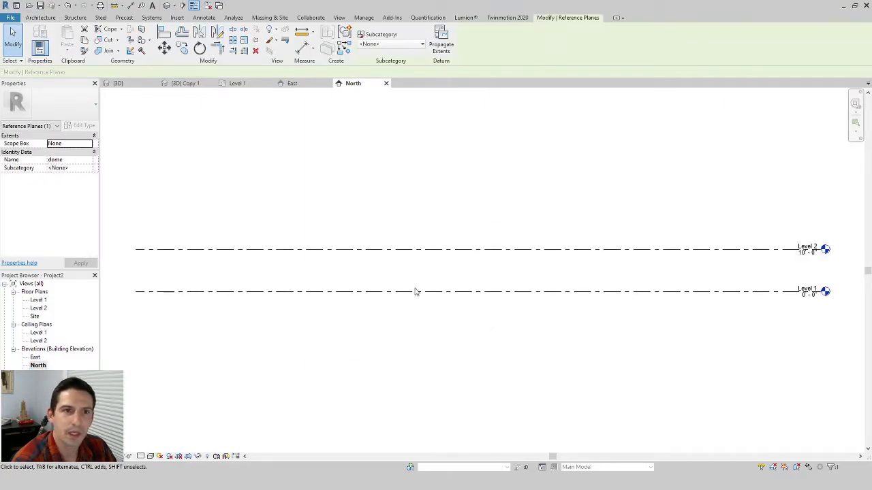
left_click(269, 18)
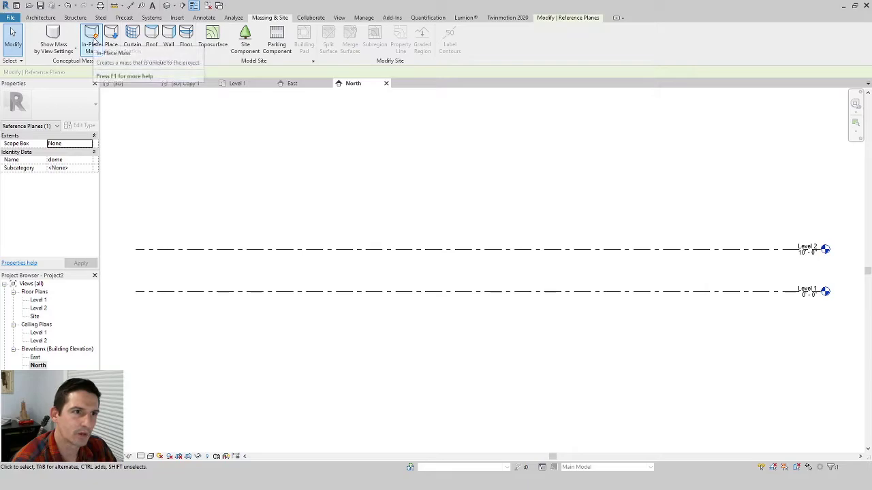
left_click(92, 41)
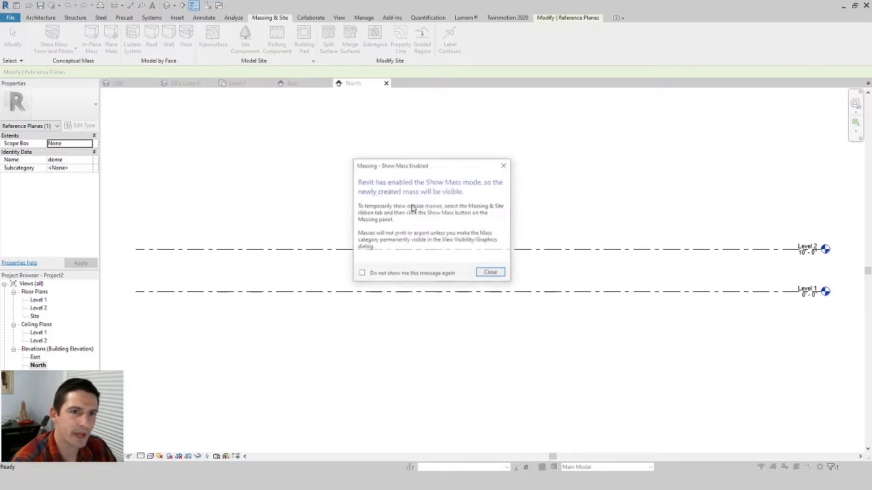
left_click(491, 273)
left_click(300, 162)
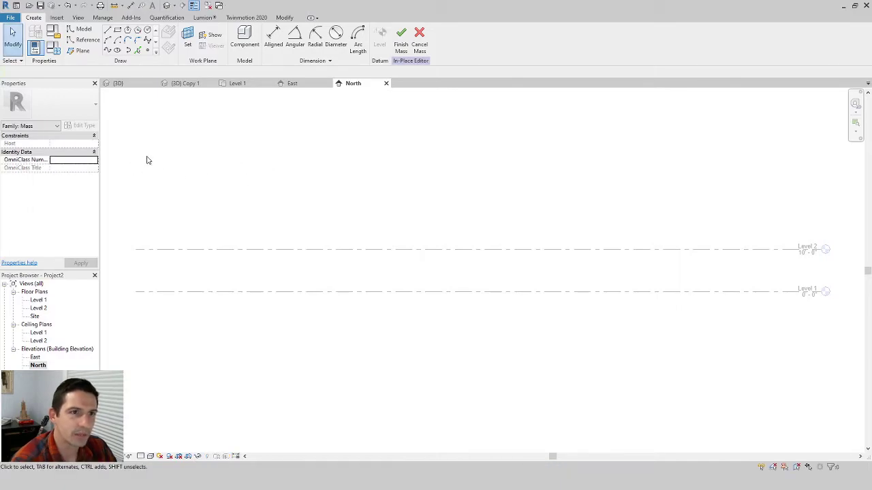
- Set the work plane of the mass to the reference plane named dome
left_click(187, 38)
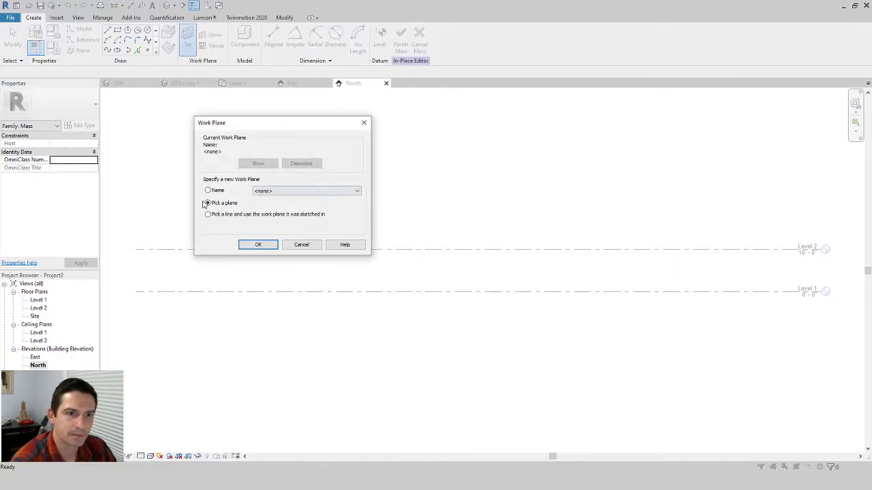
left_click(271, 192)
left_click(268, 196)
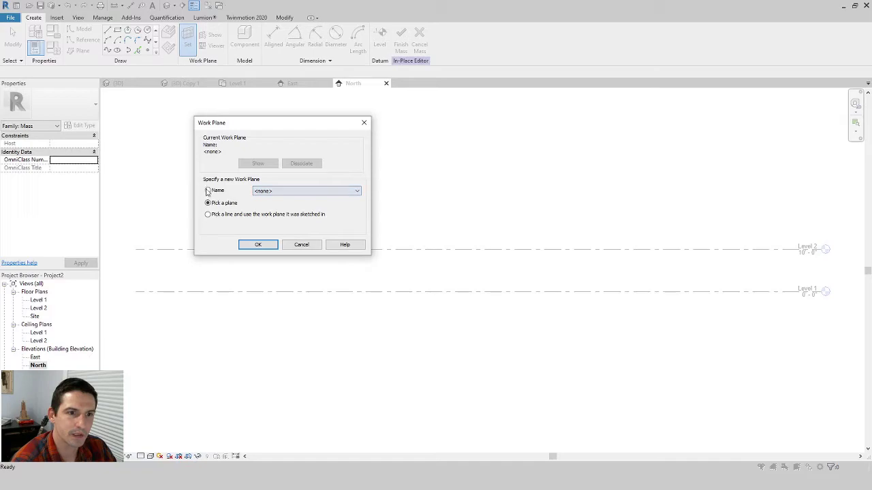
left_click(268, 194)
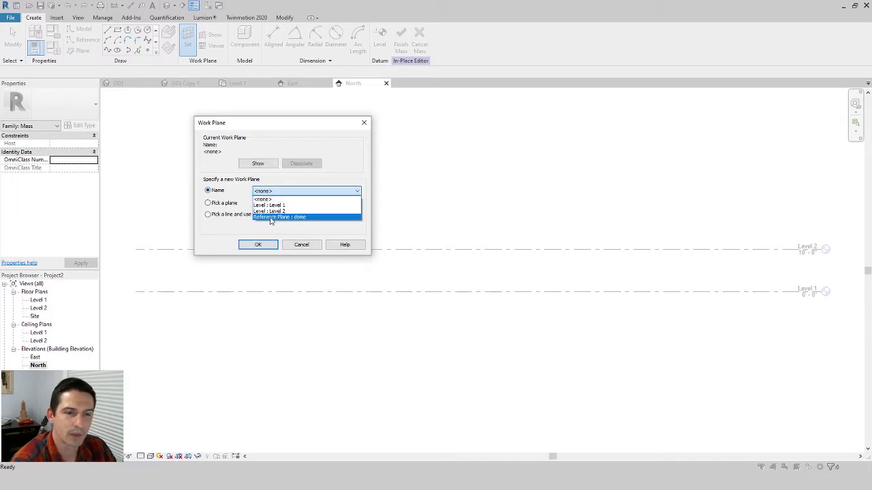
left_click(284, 218)
left_click(258, 245)
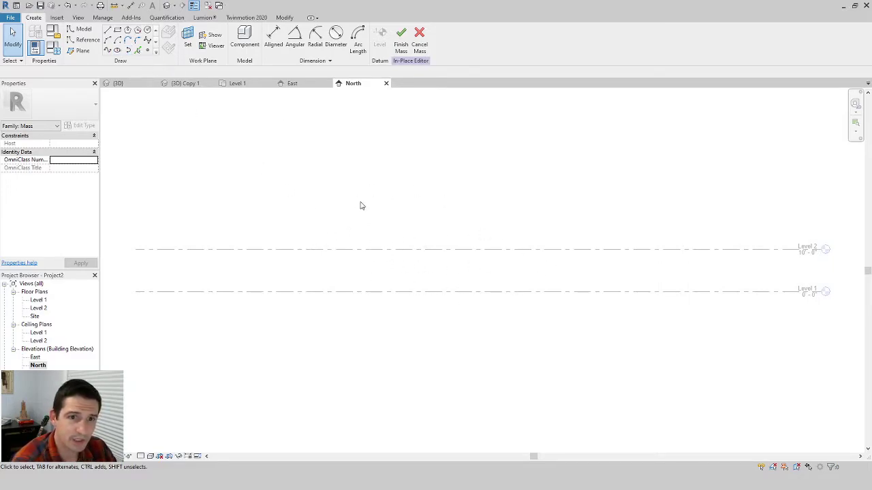
- Draw a vertical model line about 23' high, rising from Level 1 near the middle of the elevation
left_click(107, 32)
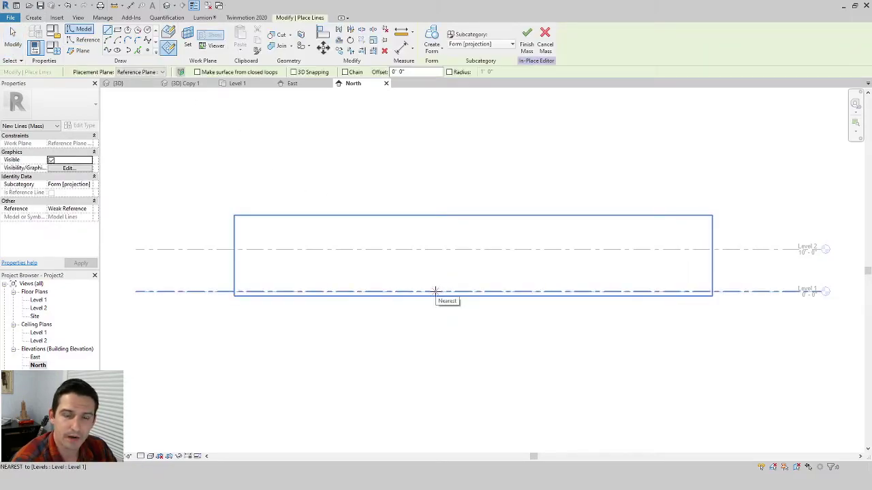
left_click(436, 291)
left_click(518, 292)
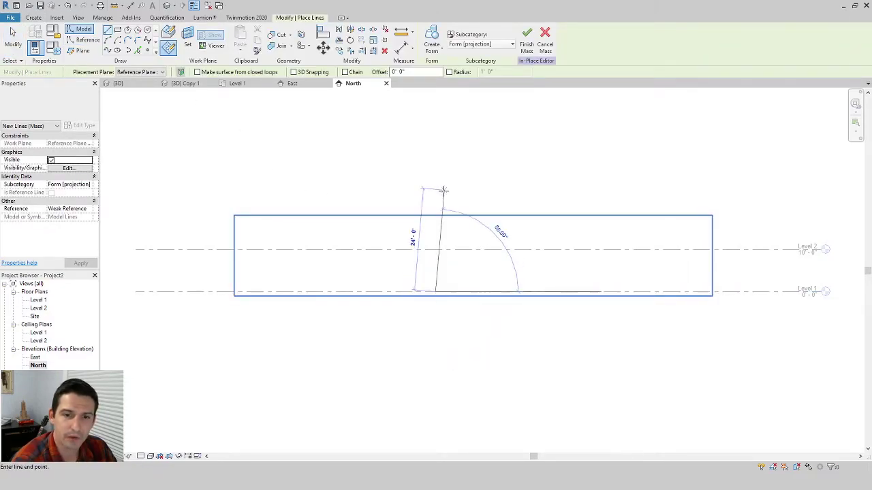
left_click(435, 194)
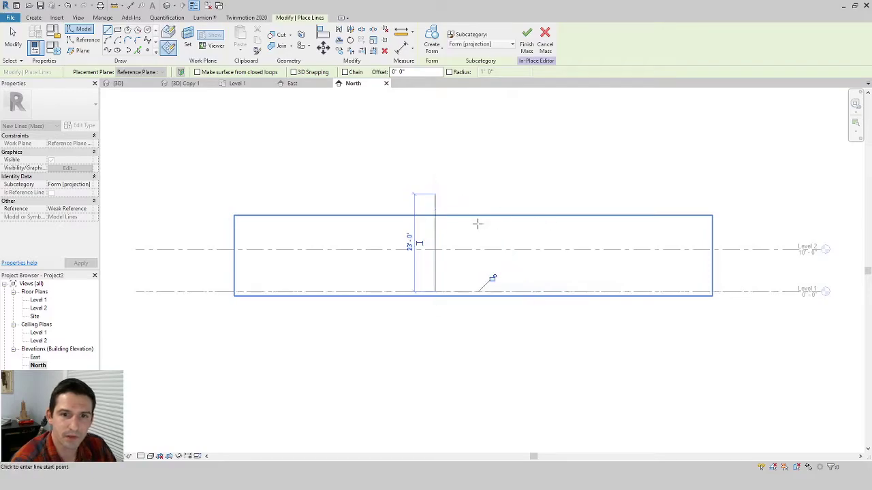
key("Escape")
key("Escape")
scroll(467, 267, "up", 2)
middle_click_drag(506, 288, 450, 299)
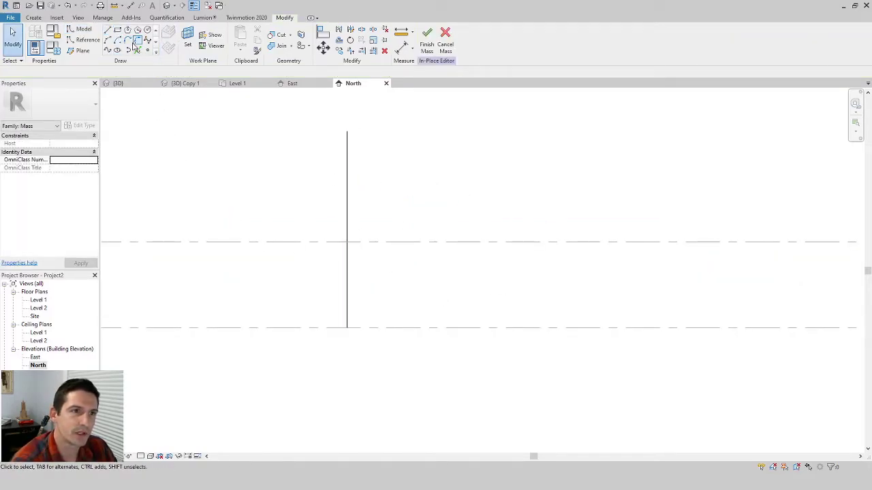
- Draw a horizontal line about 4' long to the right from the upper part of the vertical line, above Level 2
left_click(111, 42)
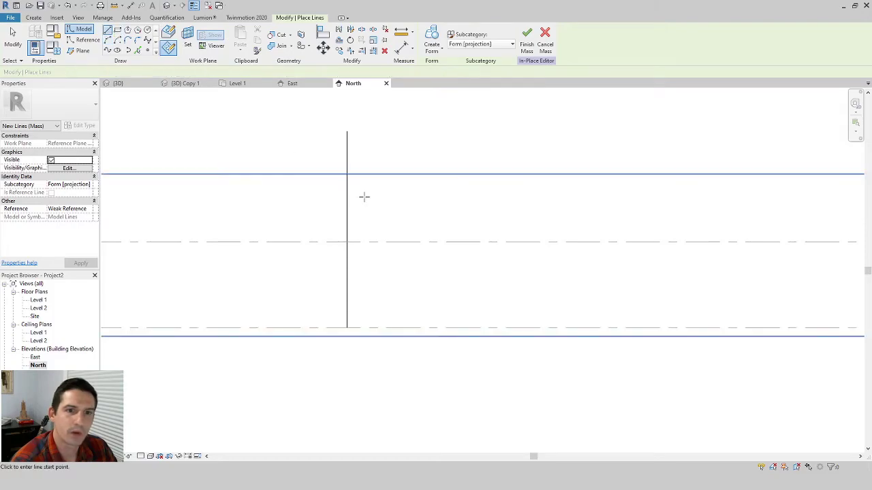
left_click(347, 170)
left_click(378, 164)
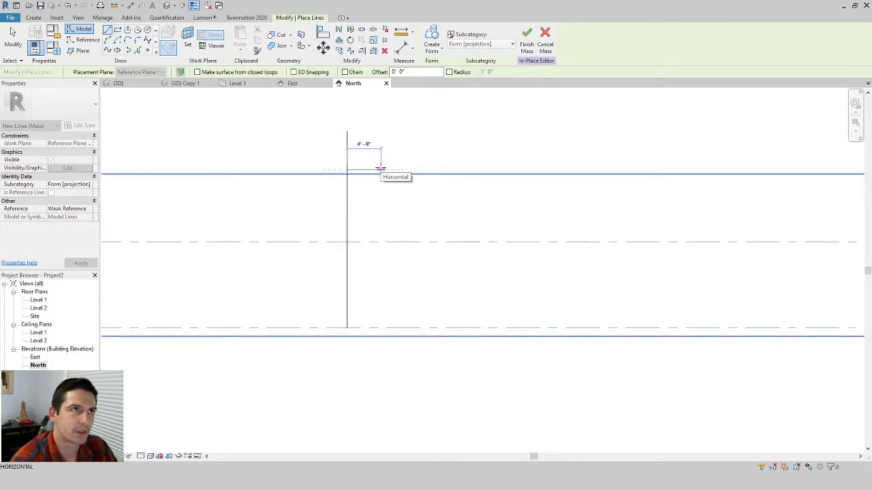
left_click(380, 169)
key("Escape")
key("Escape")
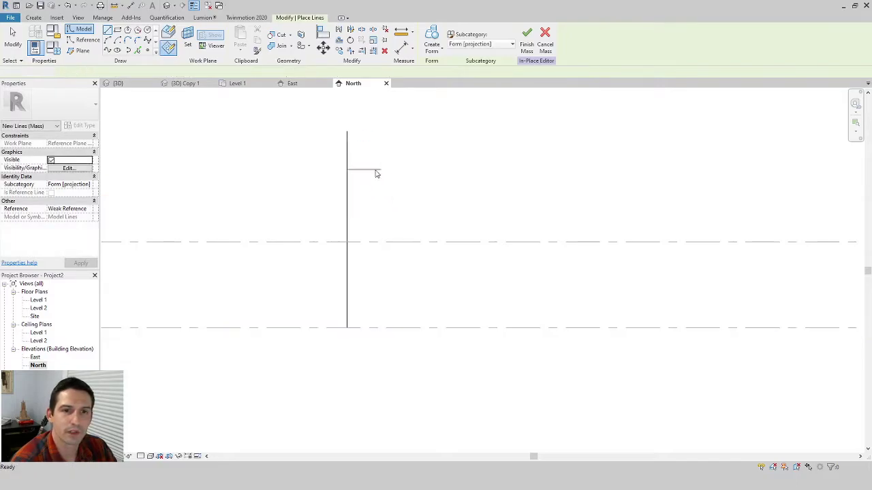
- Draw a 30' horizontal model line along Level 1, starting from the base of the vertical line
left_click(107, 30)
left_click(348, 308)
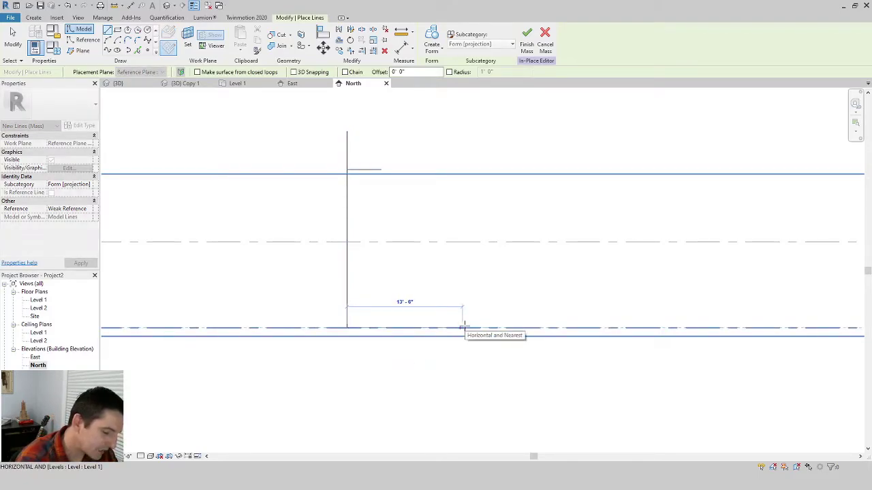
type("30")
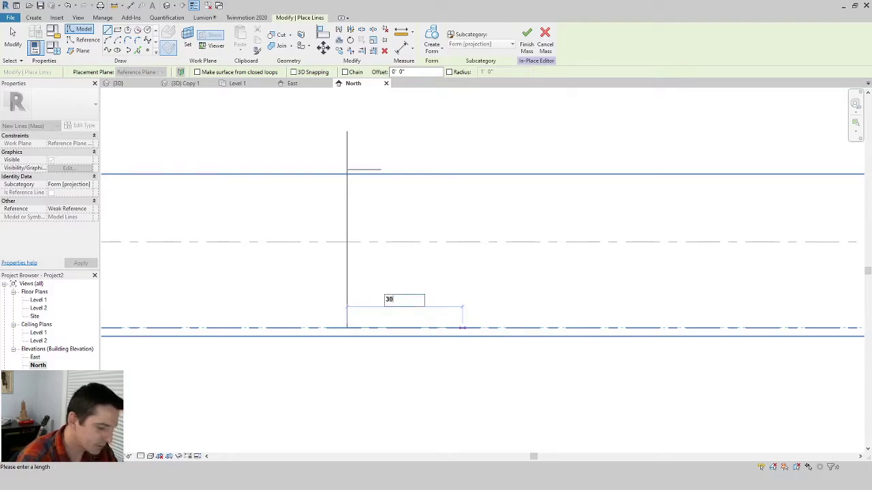
key("Return")
key("Escape")
key("Escape")
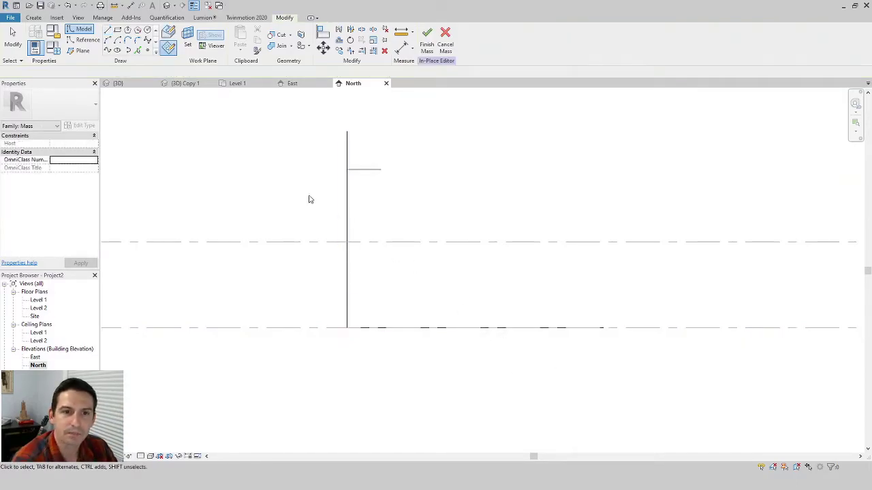
- Draw an arc of about 33' radius from the free end of the short upper line to the outer end of the base line
left_click(108, 32)
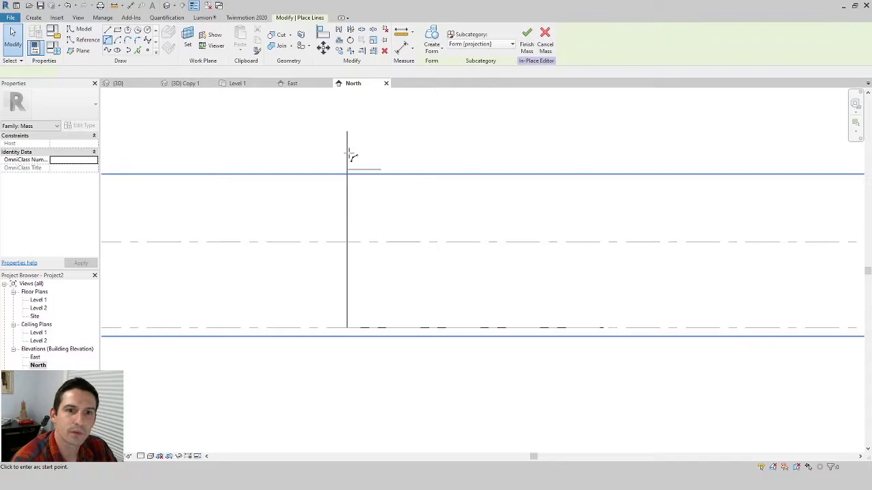
left_click(382, 169)
left_click(603, 328)
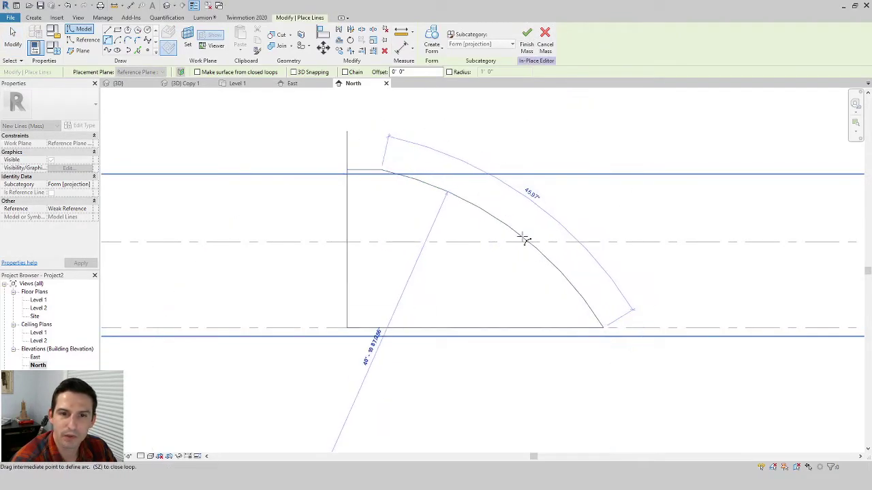
left_click(560, 253)
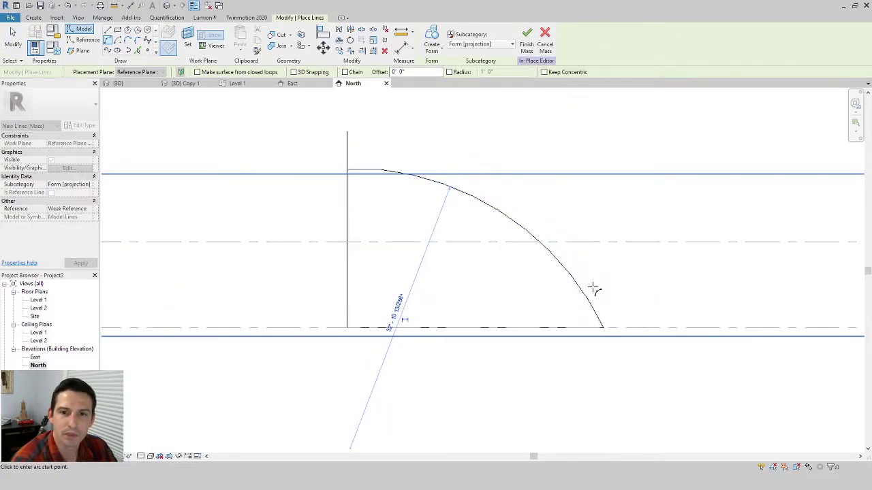
key("Escape")
key("Escape")
scroll(510, 278, "down", 2)
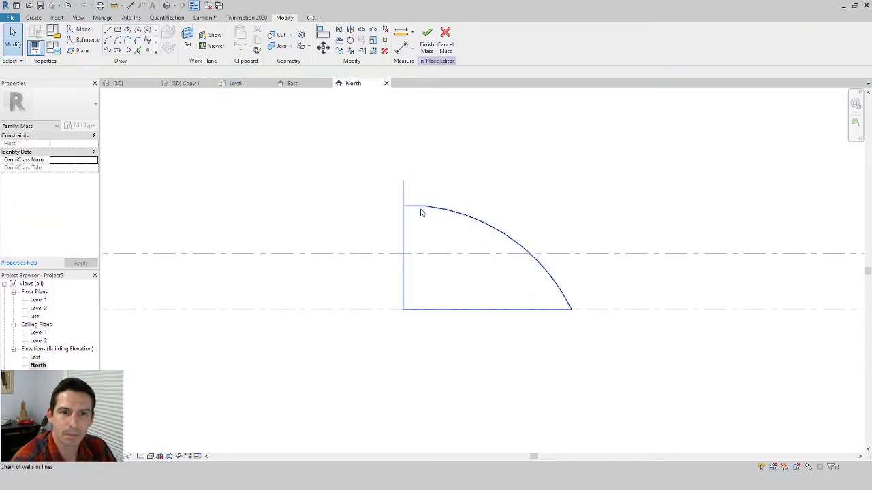
scroll(421, 213, "up", 2)
left_click(463, 207)
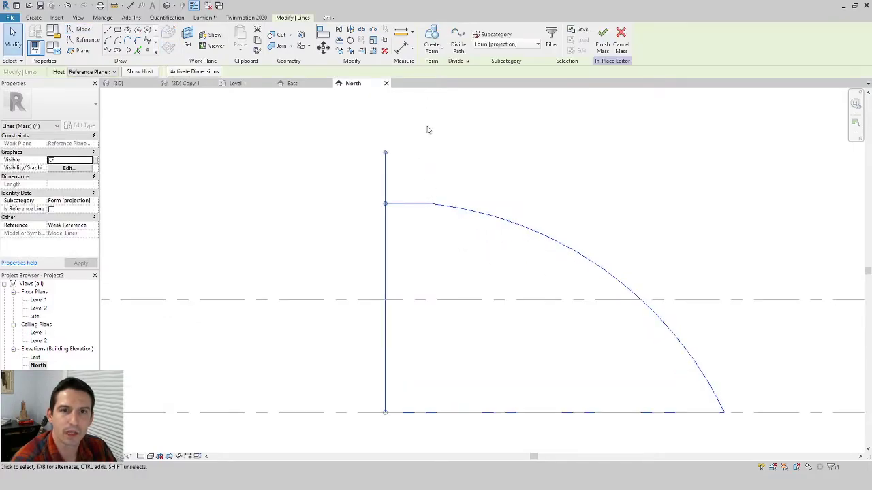
left_click(404, 162)
key("Tab")
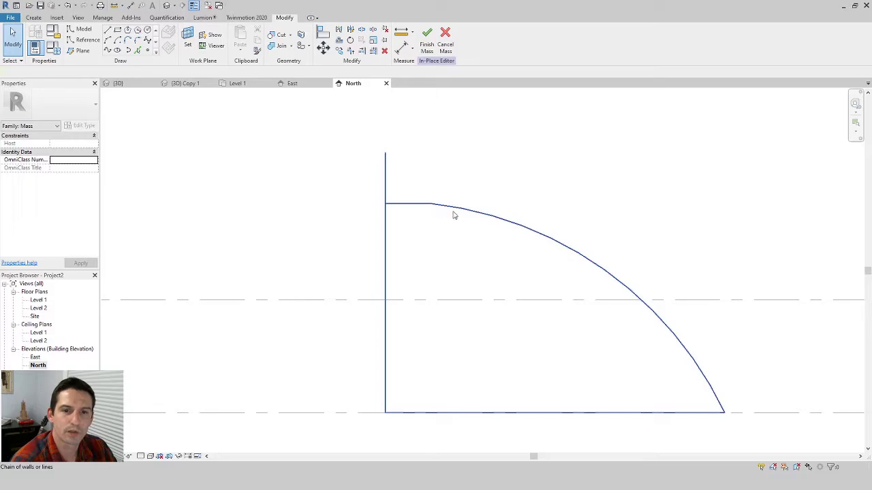
left_click(416, 204)
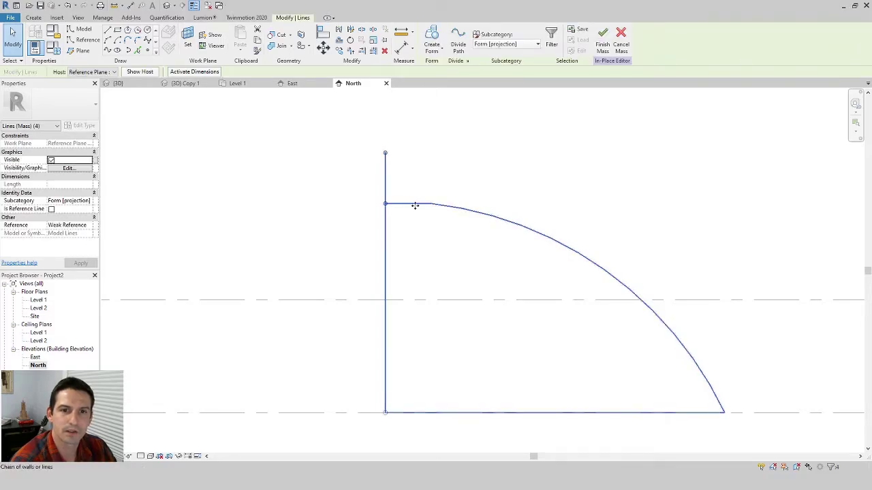
- Delete the short upper horizontal line and the base line, leaving only the vertical axis and the arc
left_click(413, 204)
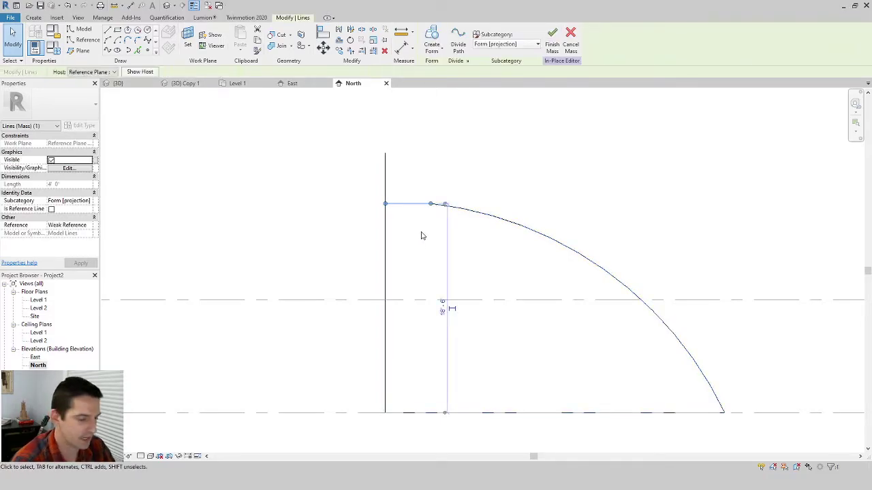
key("Delete")
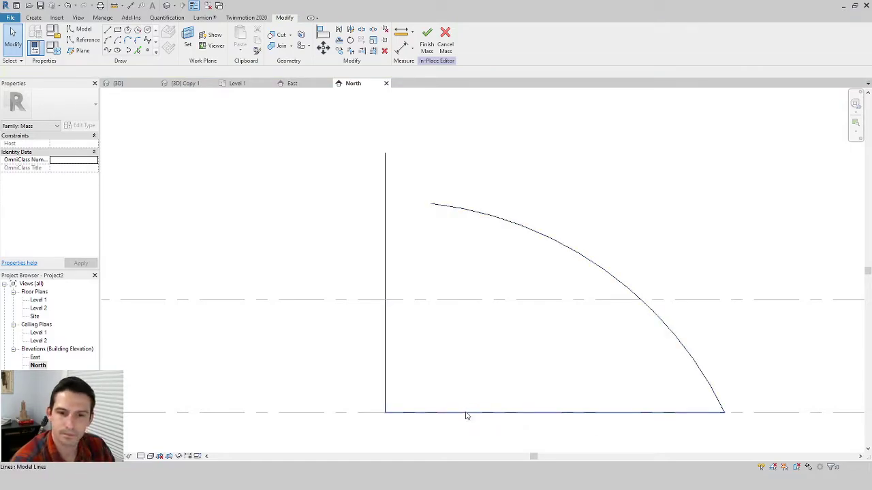
left_click(467, 413)
key("Delete")
scroll(446, 322, "down", 2)
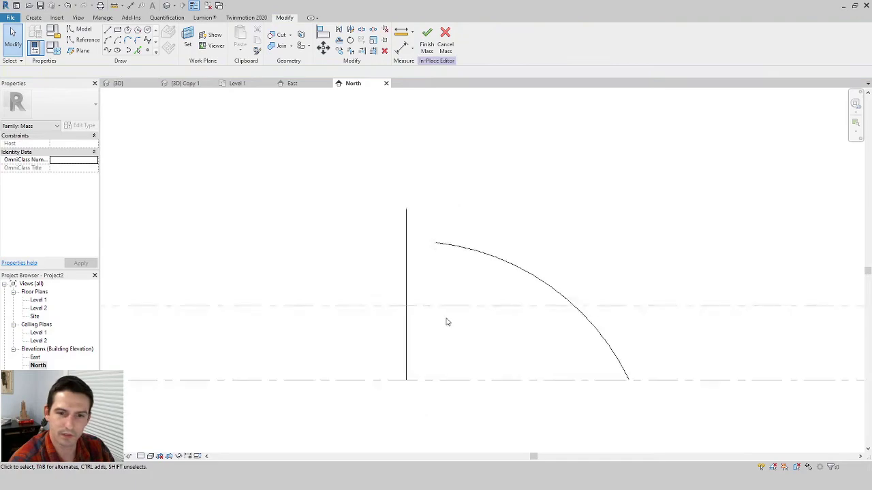
scroll(436, 327, "down", 1)
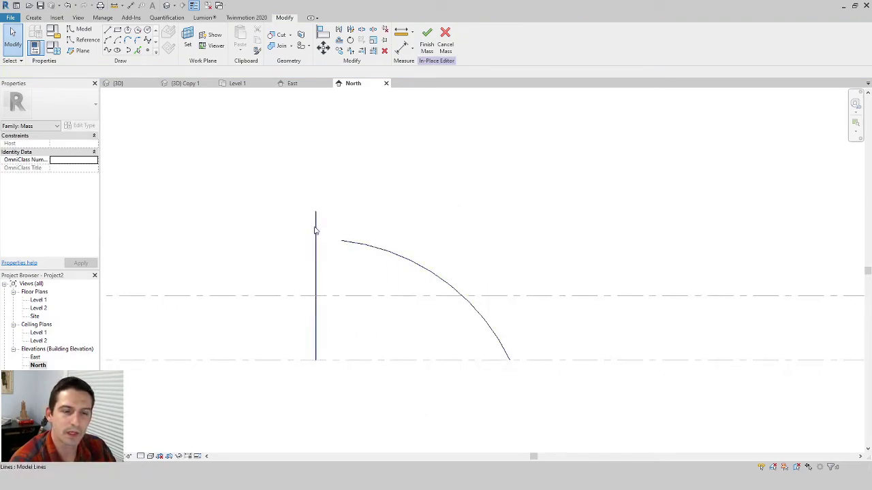
- Switch to the default 3D view and create a solid form from the vertical line and the arc, choosing the revolved dome
left_click_drag(401, 208, 281, 258)
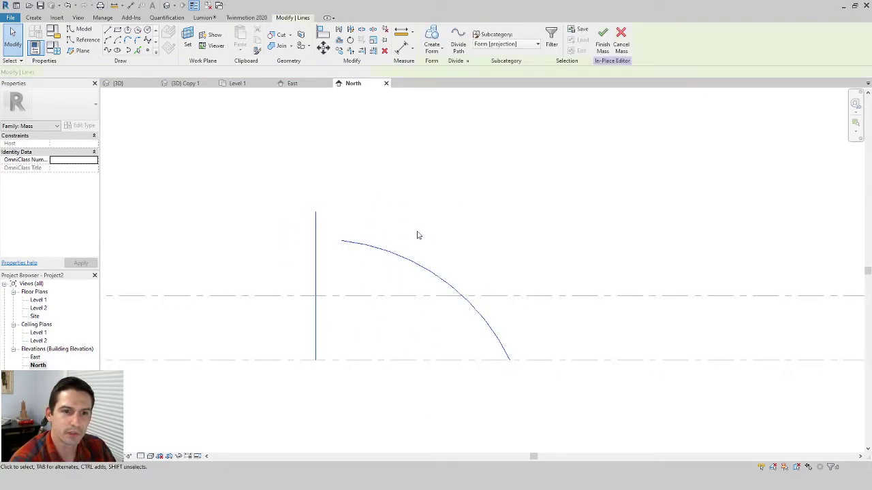
left_click(167, 6)
key("Escape")
middle_click_drag(545, 270, 506, 266, "shift")
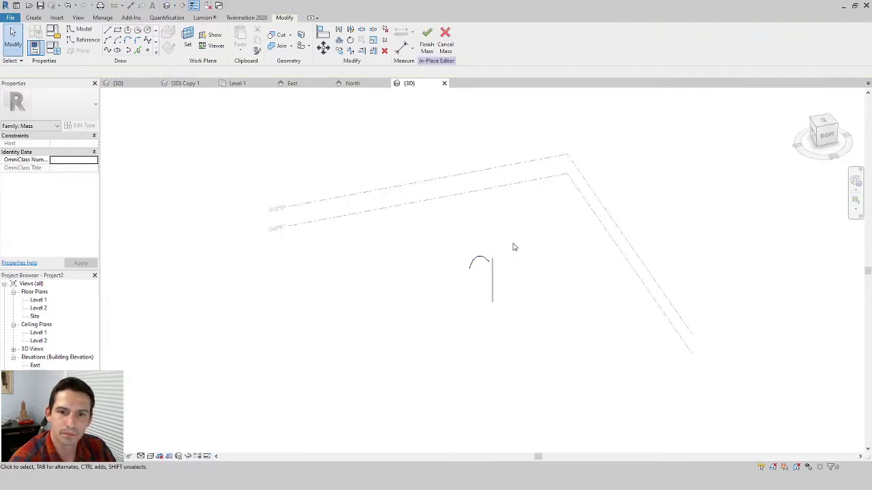
left_click_drag(514, 247, 477, 274)
middle_click_drag(559, 306, 403, 272, "shift")
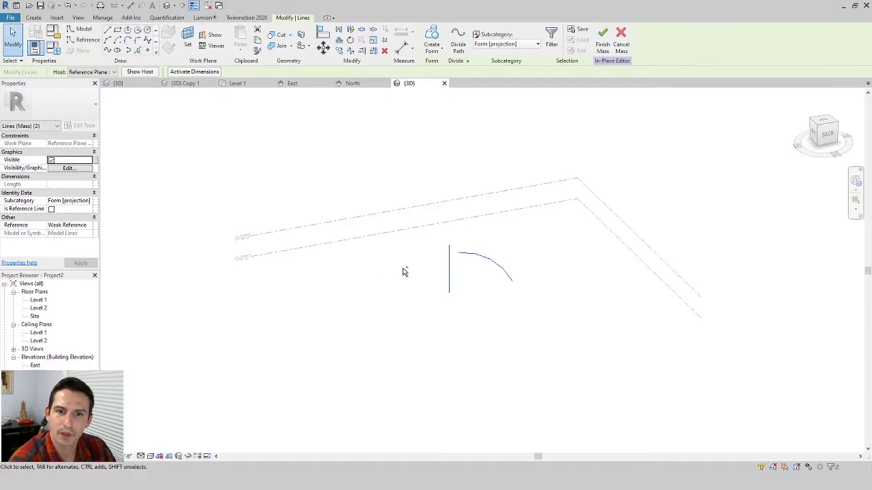
left_click(432, 48)
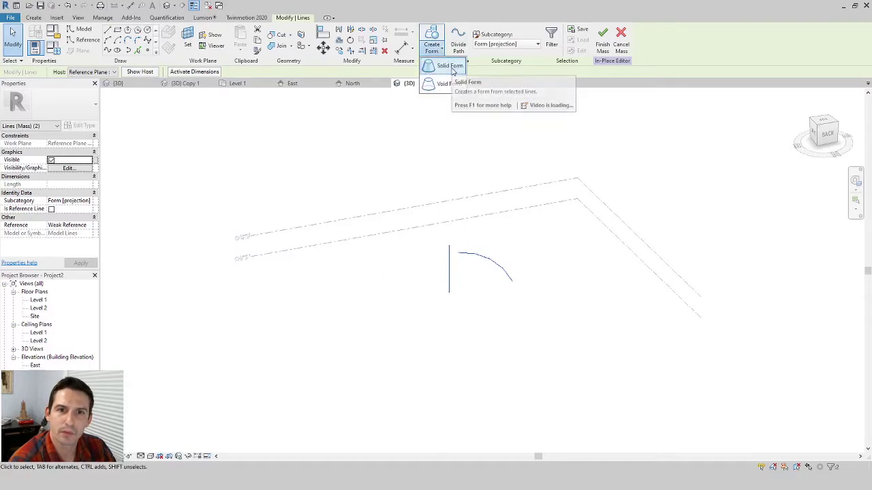
left_click(451, 68)
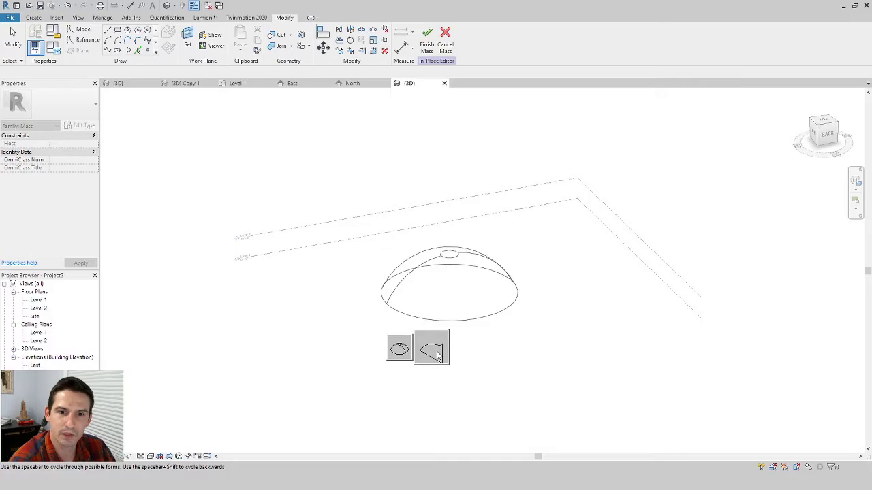
left_click(400, 349)
- Divide both curved surfaces of the dome, accepting the default divide settings of 12 for both the U and V grids
middle_click_drag(552, 270, 572, 309, "shift")
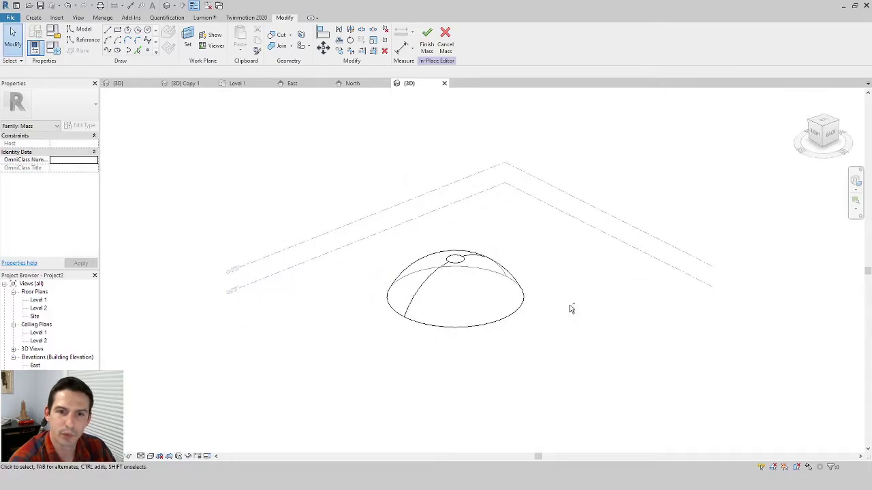
scroll(456, 260, "up", 4)
middle_click_drag(537, 362, 469, 350, "shift")
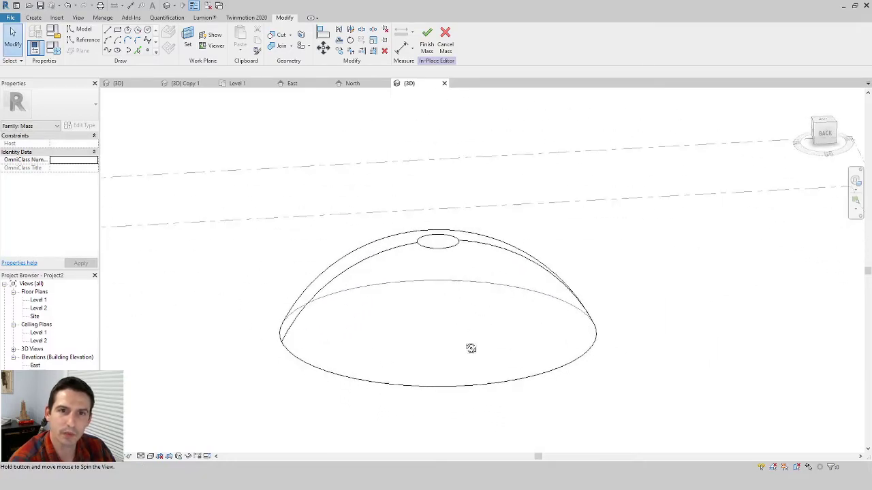
left_click(475, 238)
left_click(523, 246, "ctrl")
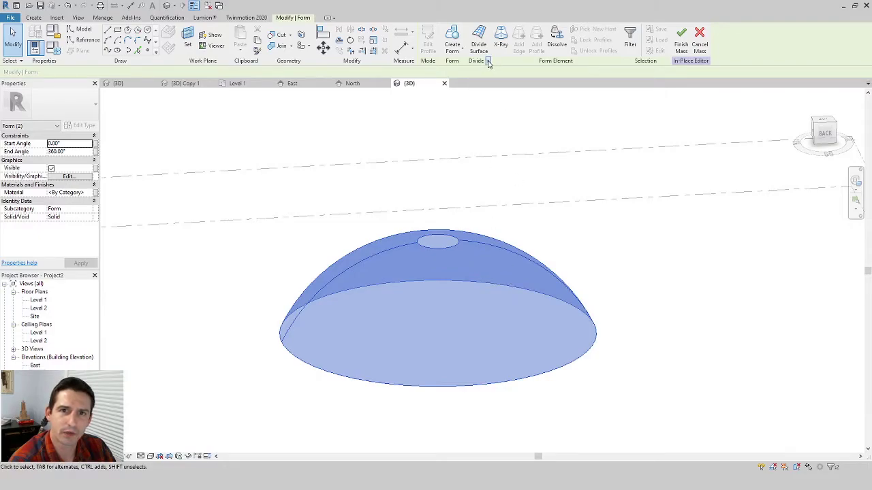
left_click(488, 62)
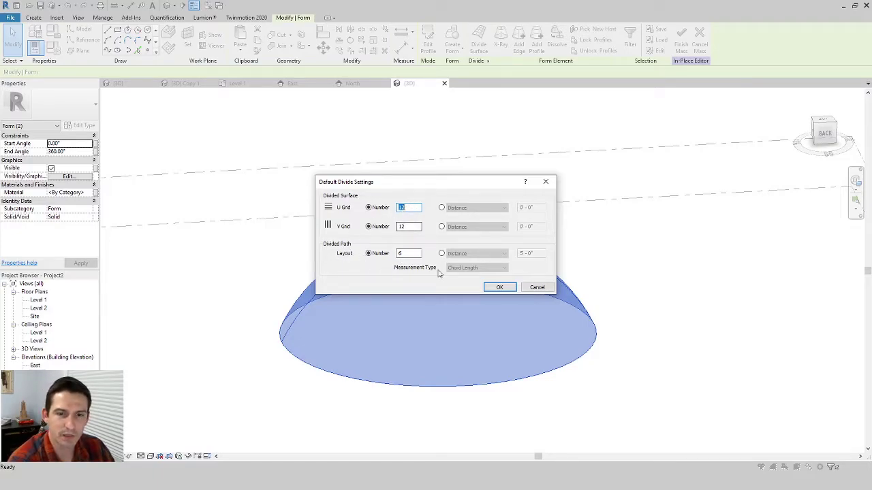
left_click(512, 291)
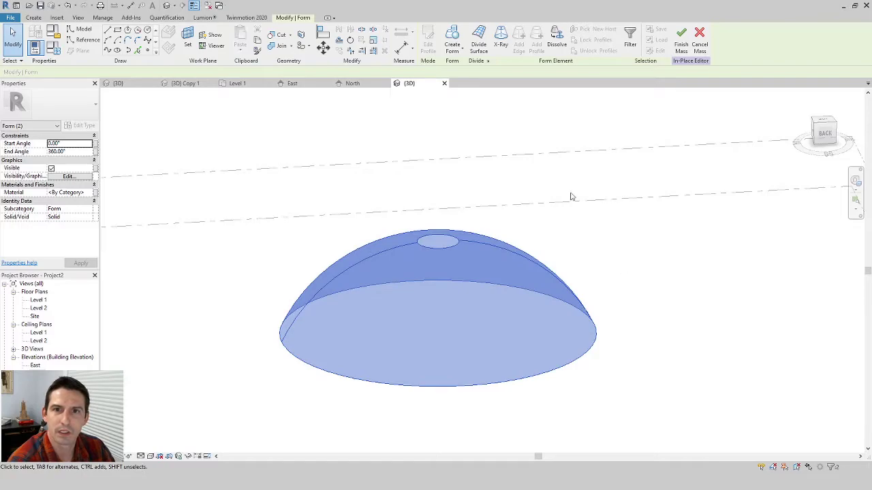
left_click(479, 42)
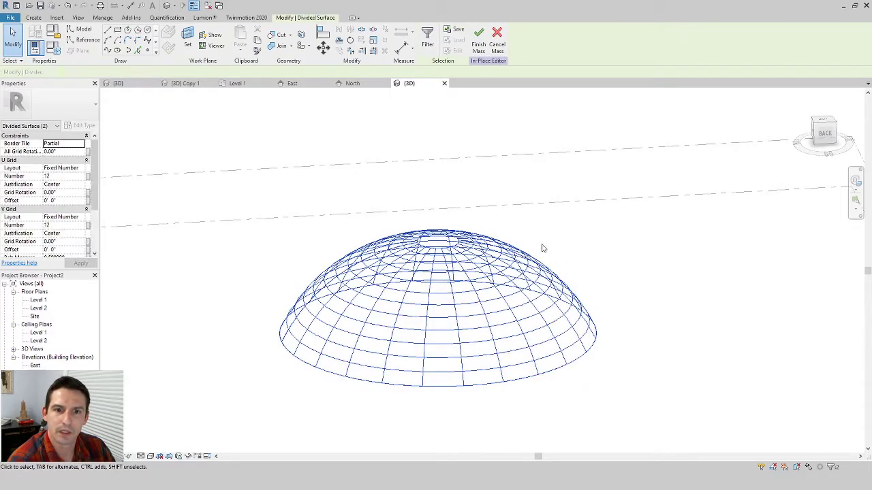
left_click(662, 259)
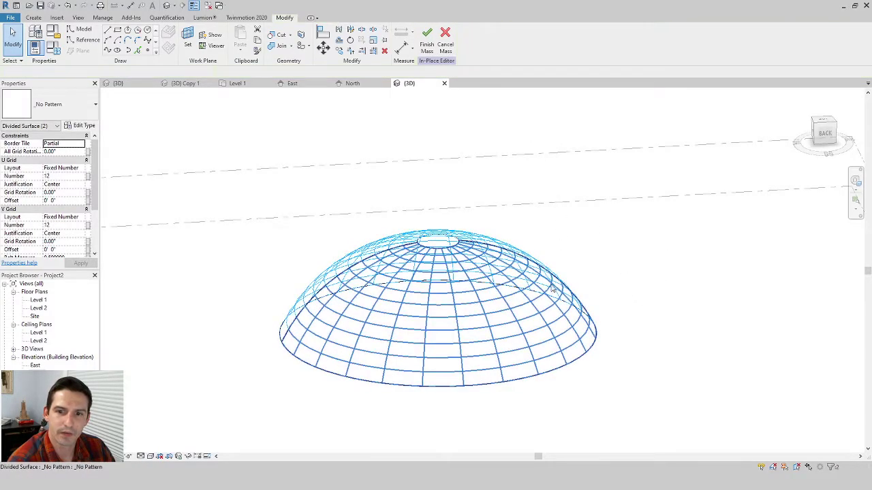
left_click(489, 238)
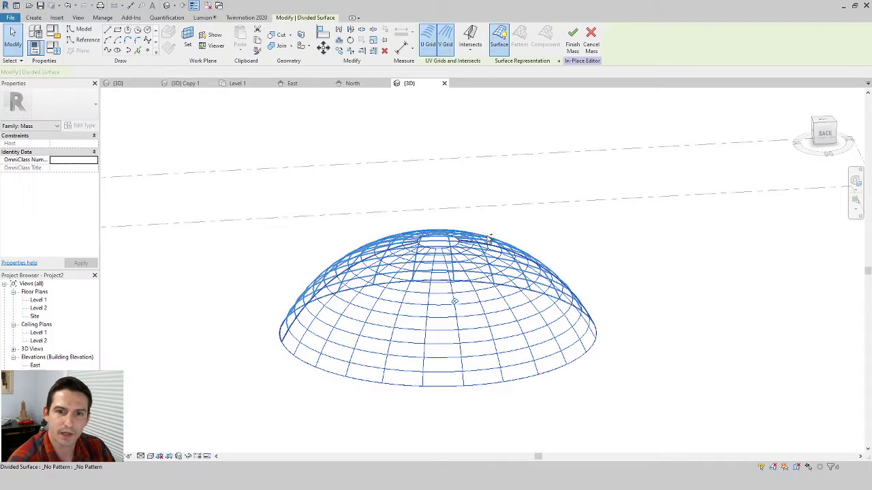
left_click(714, 330)
left_click(590, 278)
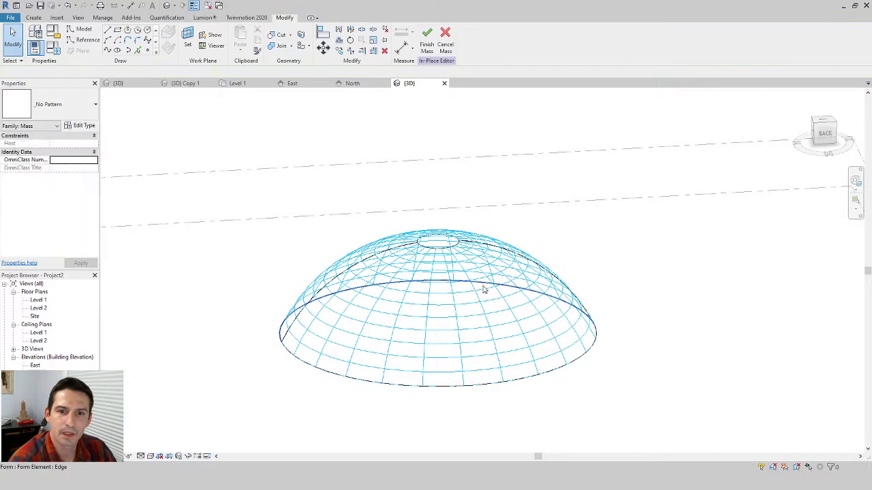
left_click(557, 246)
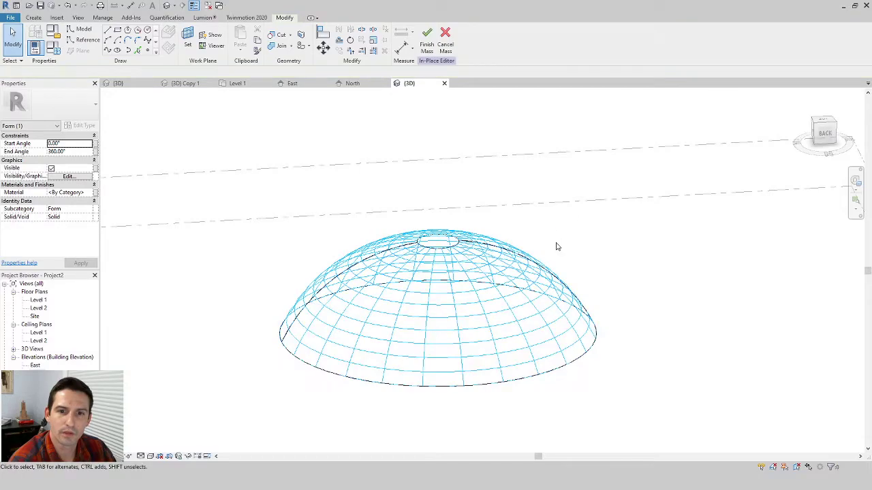
- Turn on the display of nodes in the surface representation of each of the dome's two divided surfaces
left_click(459, 250)
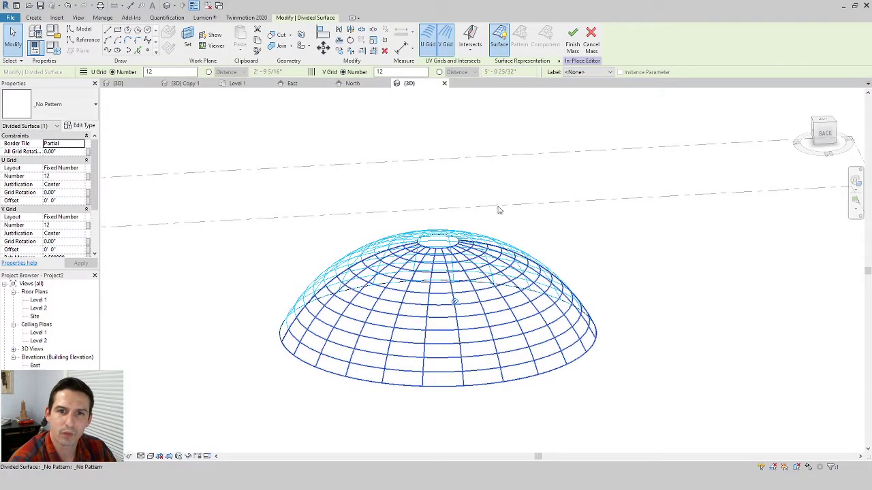
left_click(560, 63)
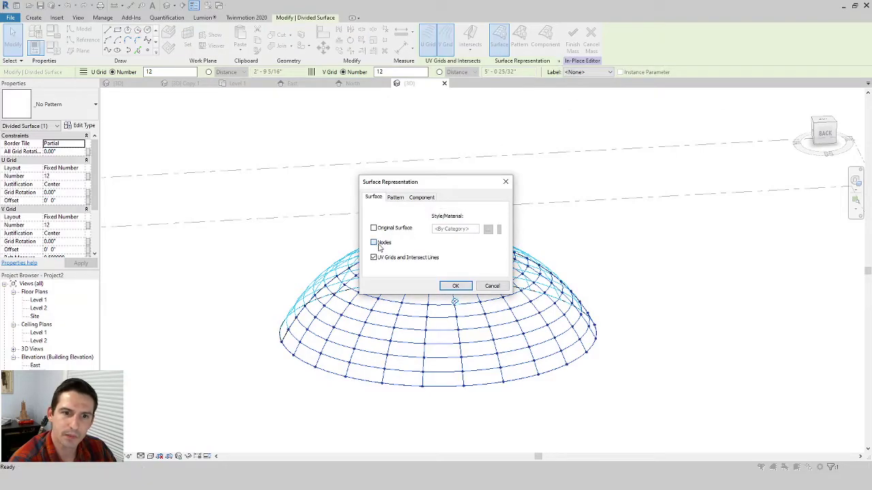
left_click(456, 286)
left_click(563, 247)
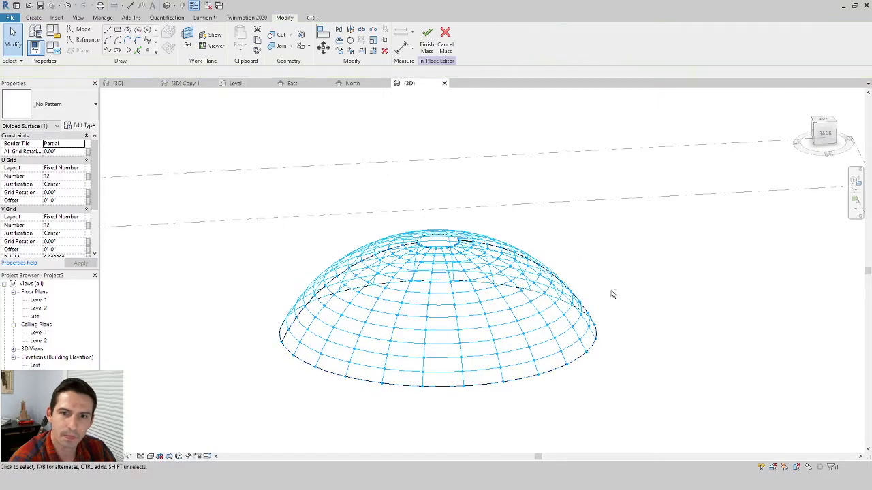
middle_click_drag(611, 294, 439, 321, "shift")
left_click(579, 216)
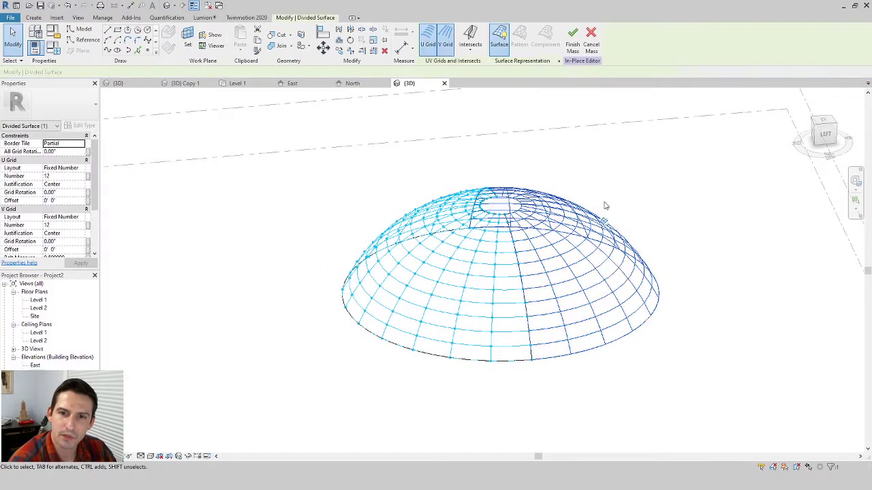
left_click(558, 61)
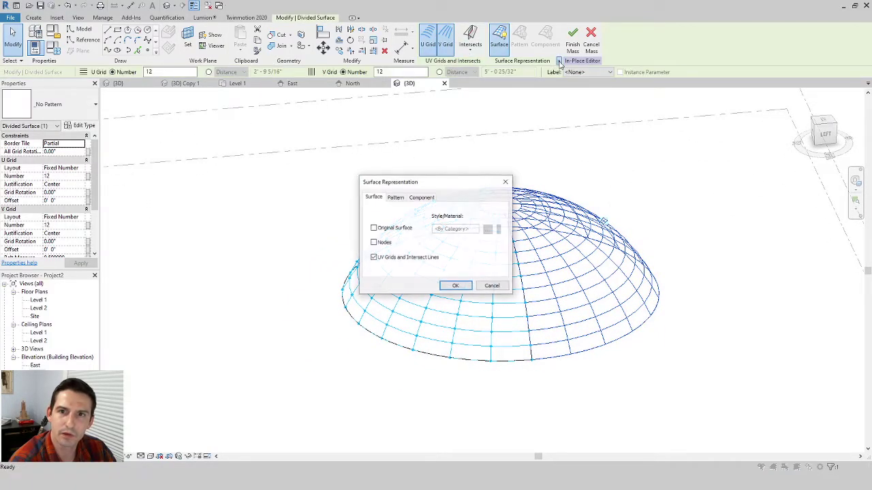
left_click(453, 286)
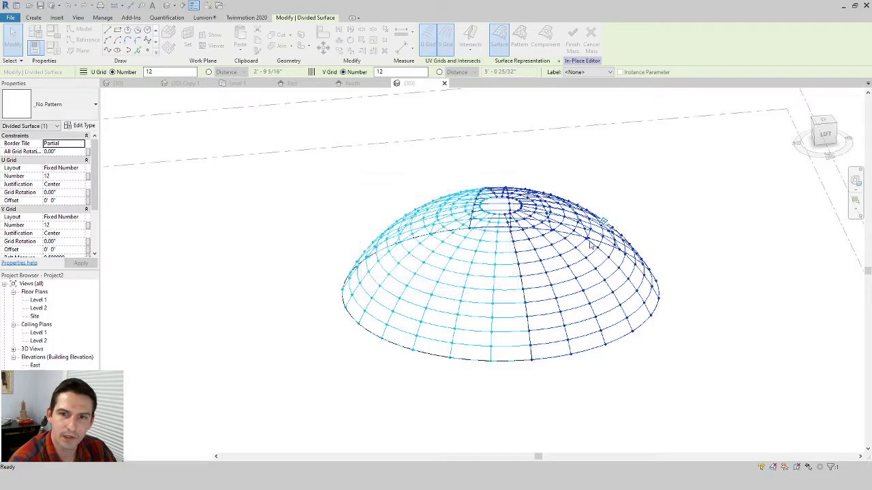
- Inspect the divided dome from several angles and finish the in-place mass
middle_click_drag(681, 324, 781, 241, "shift")
middle_click_drag(688, 313, 774, 345, "shift")
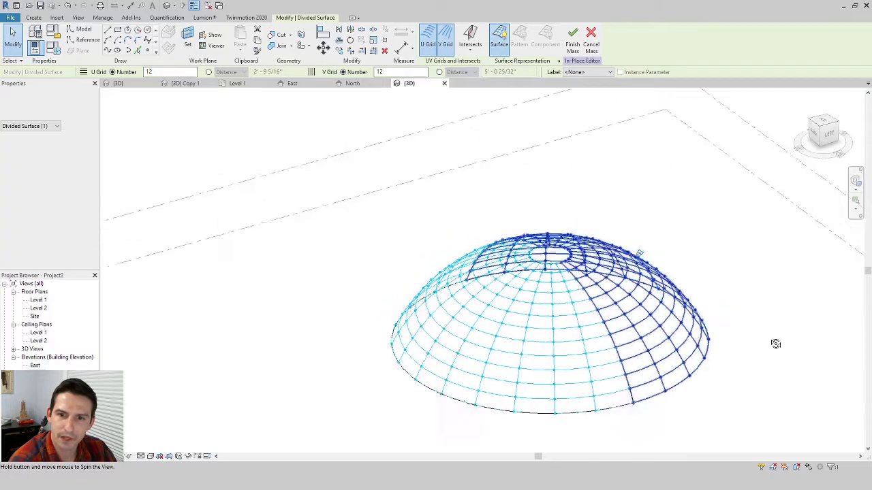
middle_click_drag(641, 308, 685, 385)
left_click(574, 38)
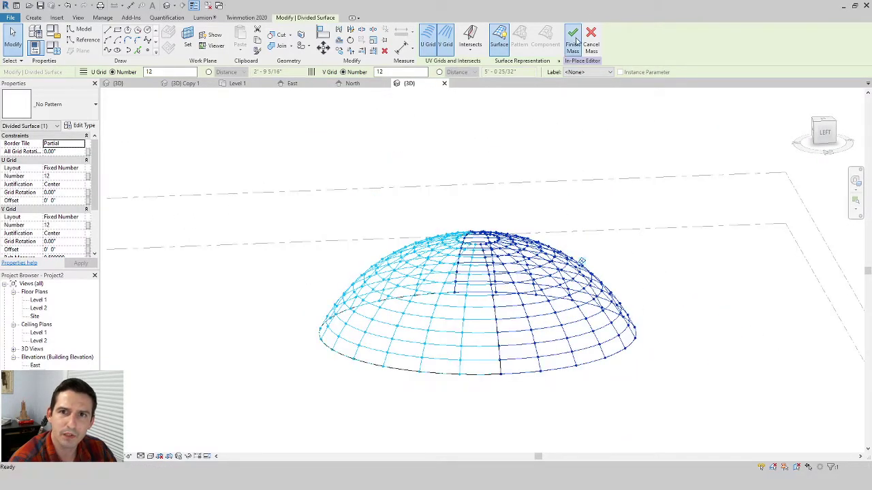
middle_click_drag(723, 332, 614, 366, "shift")
left_click(567, 289)
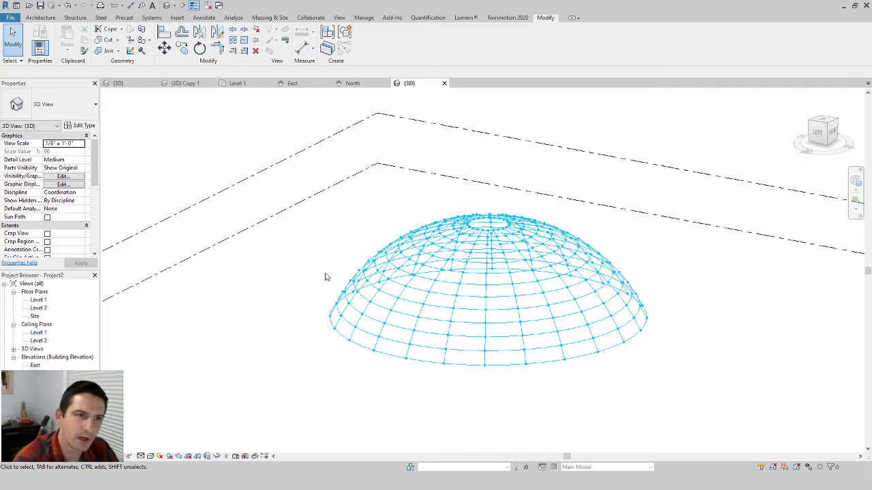
- Create a new family from the Curtain Panel Pattern Based template in the English-Imperial folder
left_click(11, 17)
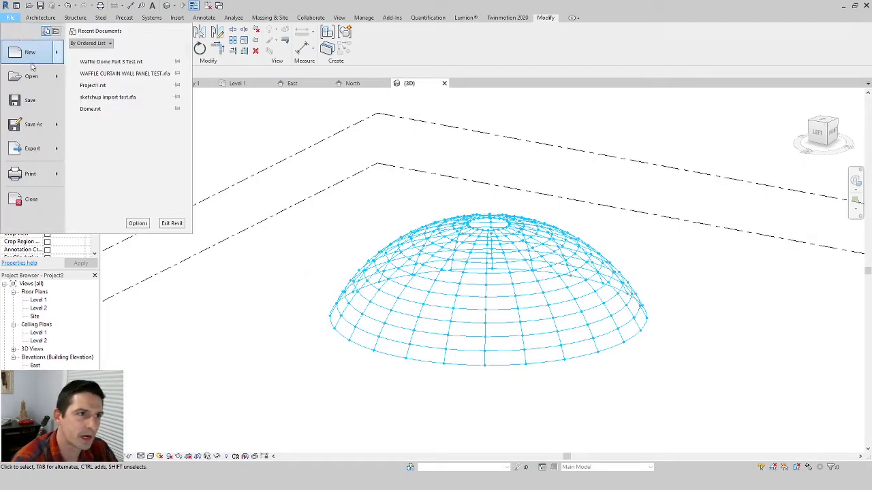
mouse_move(56, 55)
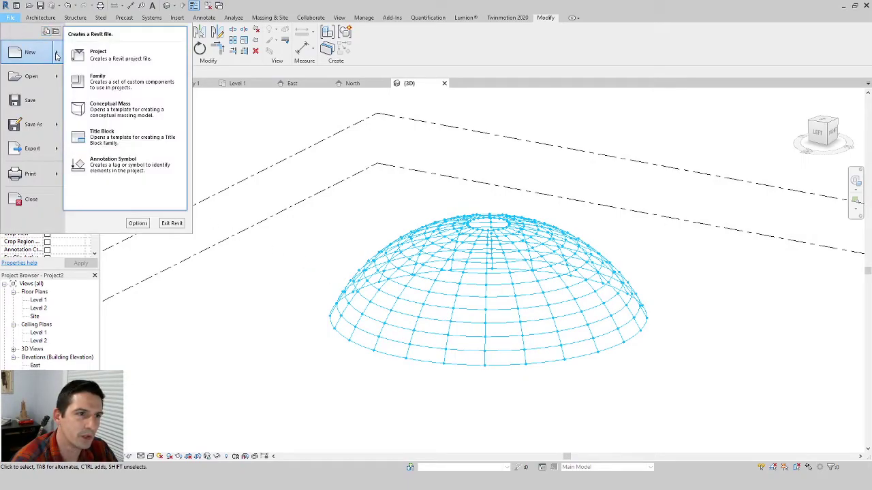
left_click(118, 89)
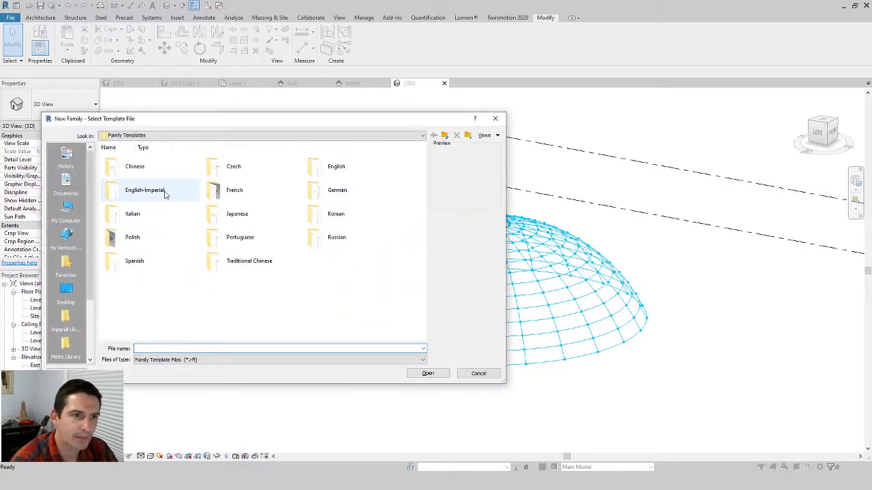
double_click(163, 194)
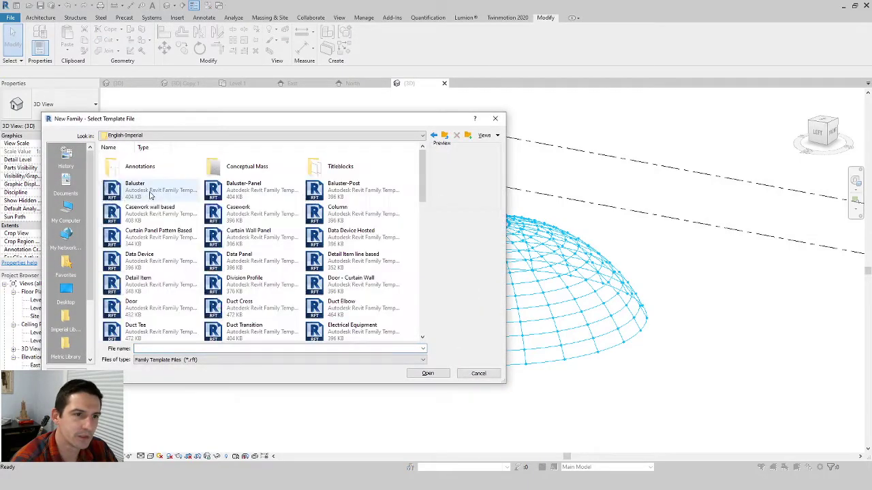
left_click(140, 240)
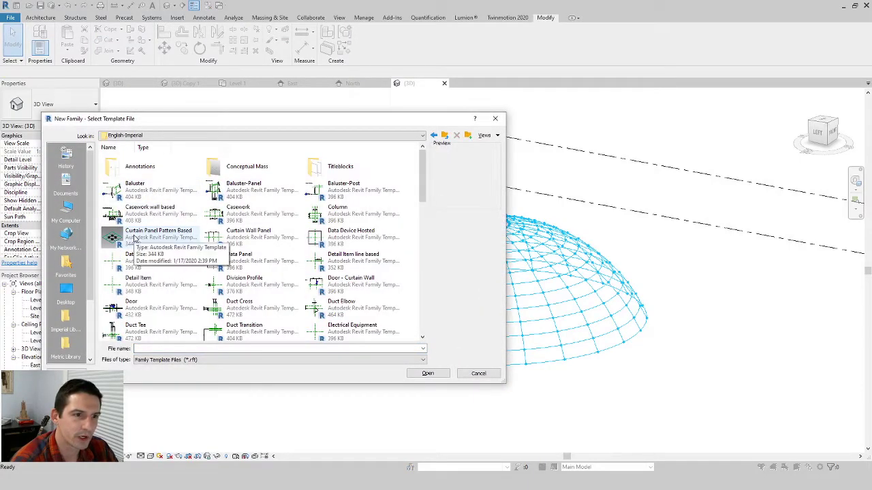
left_click(438, 377)
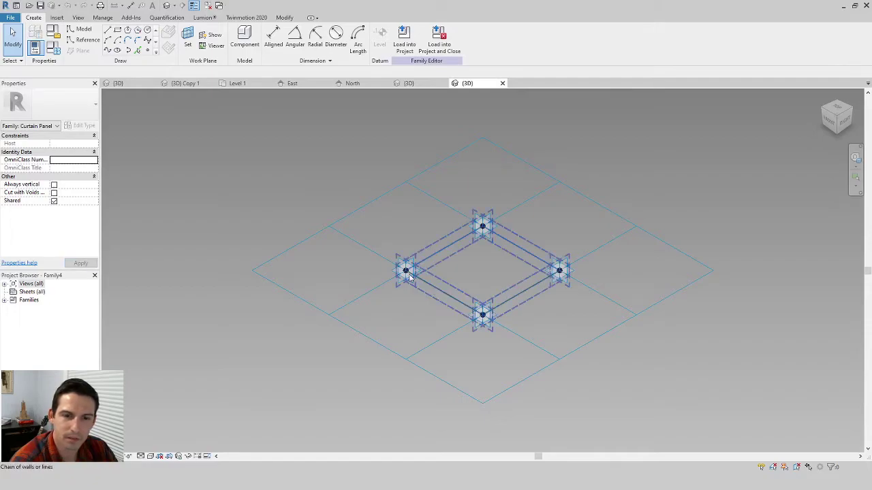
- Place a reference point at the middle of one side of the panel's central reference-line square
scroll(522, 304, "up", 3)
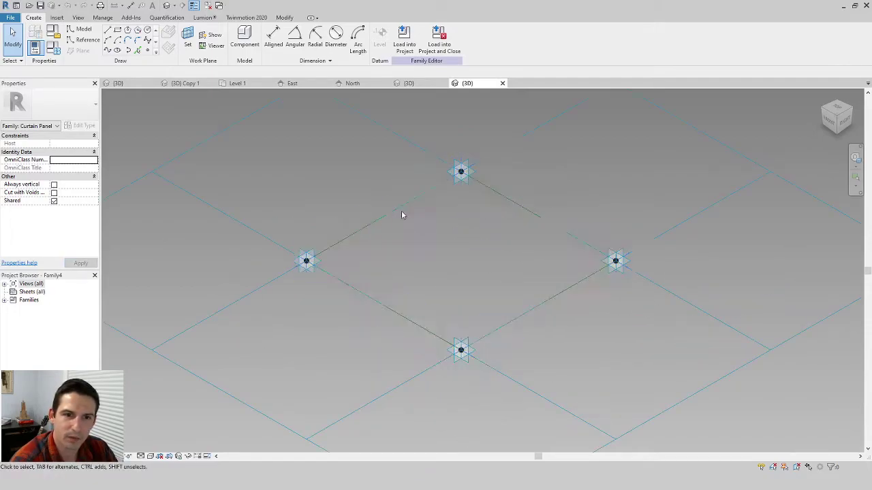
middle_click_drag(376, 269, 446, 299, "shift")
scroll(468, 334, "up", 3)
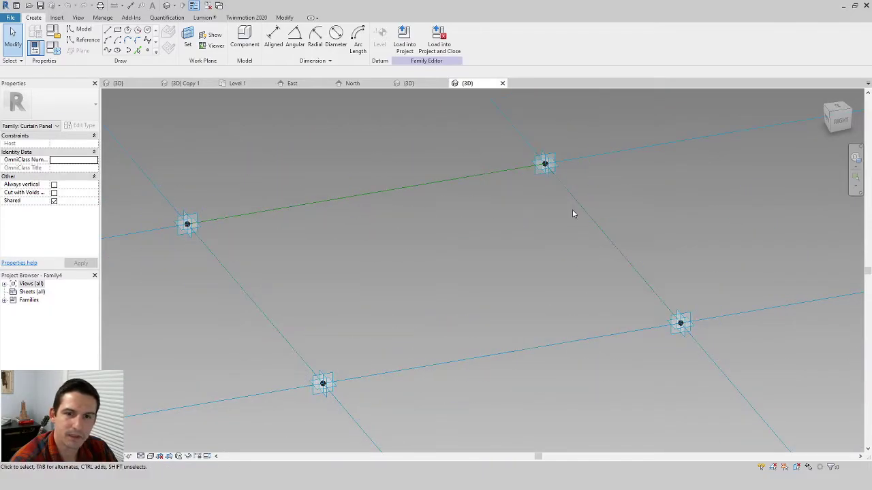
scroll(480, 291, "down", 4)
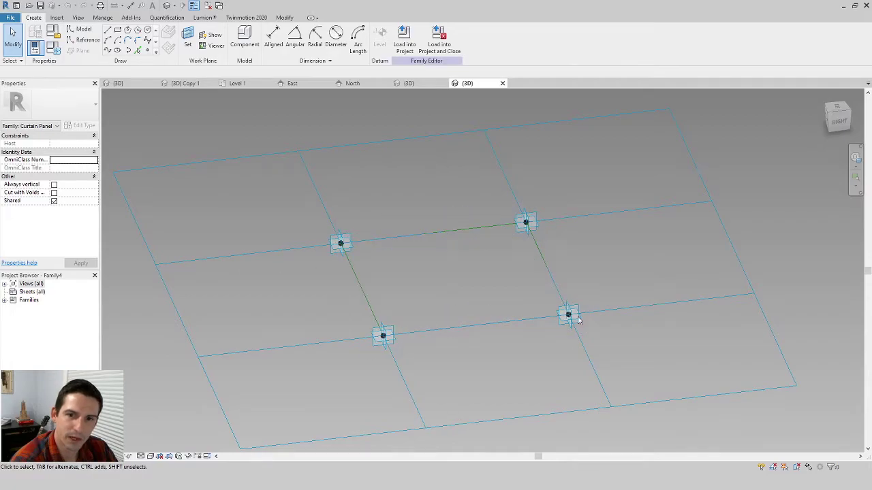
middle_click_drag(498, 282, 460, 310, "shift")
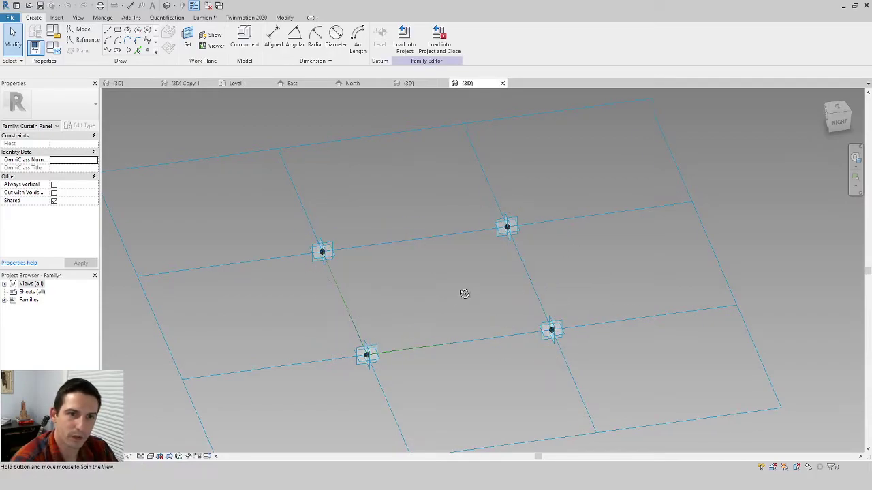
middle_click_drag(463, 293, 456, 276, "shift")
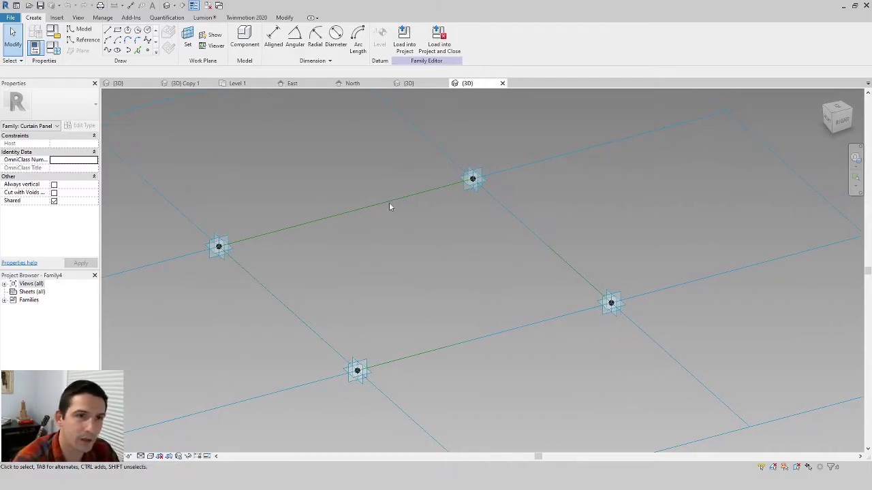
left_click(148, 51)
left_click(288, 309)
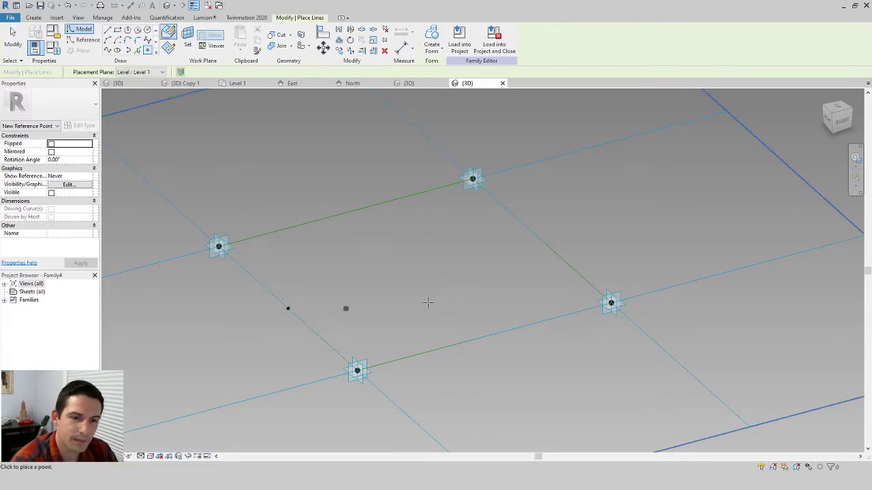
key("Escape")
key("Escape")
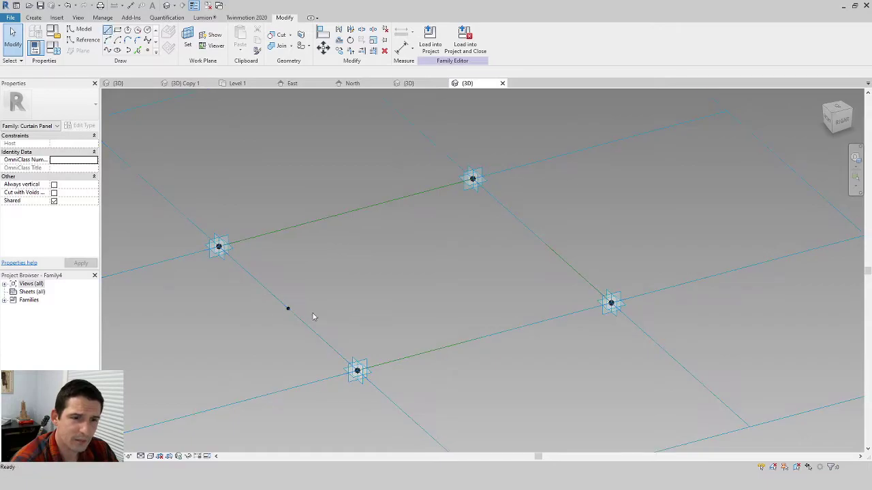
left_click(108, 30)
left_click(287, 308)
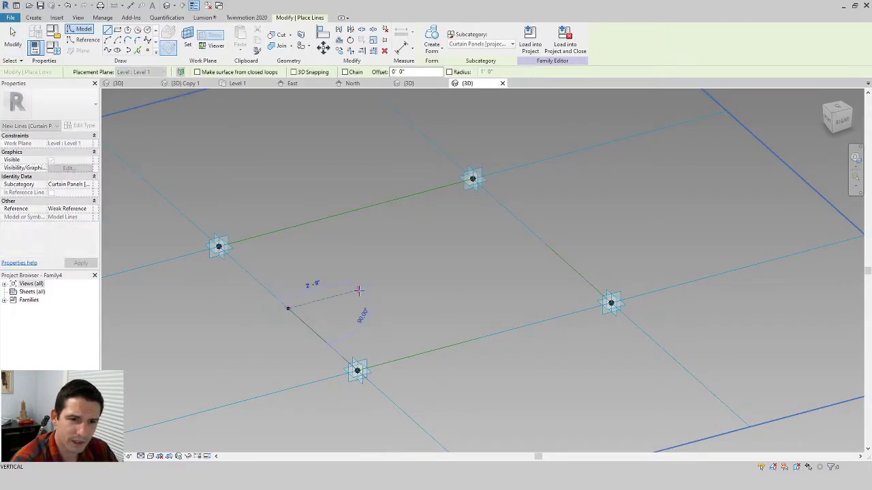
key("Escape")
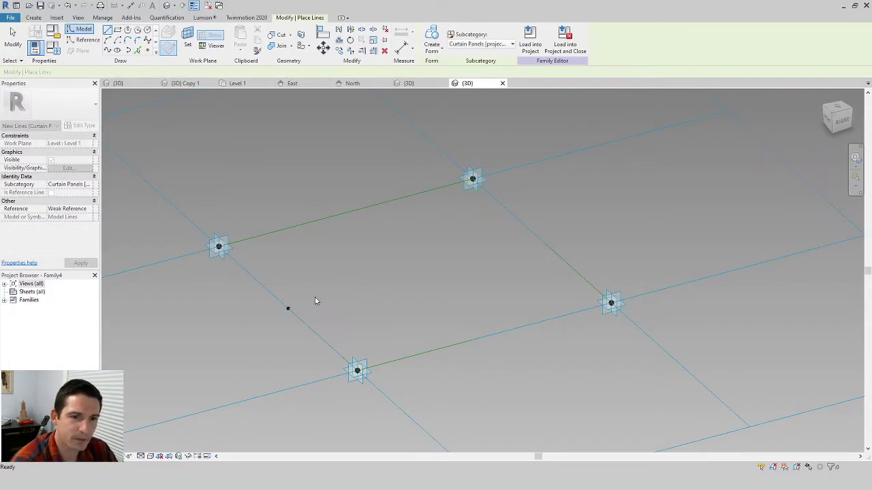
key("Escape")
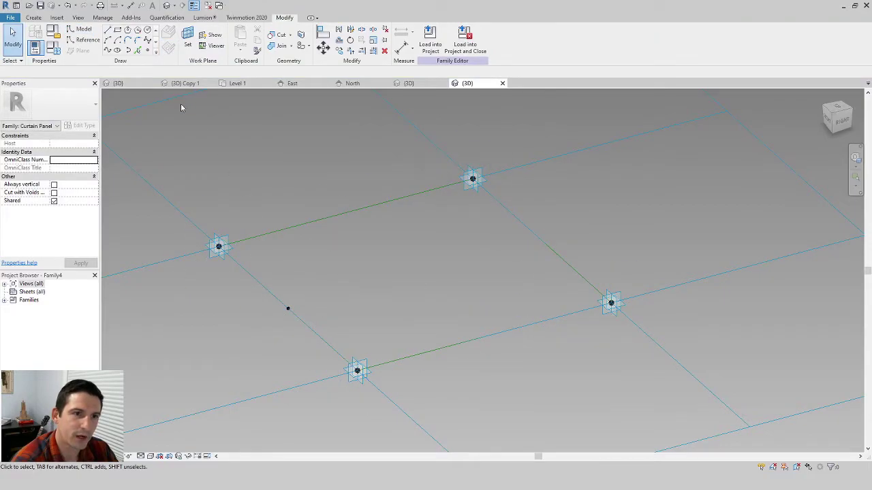
- Set the work plane to the new reference point's vertical plane and show it briefly to check its orientation
left_click(188, 37)
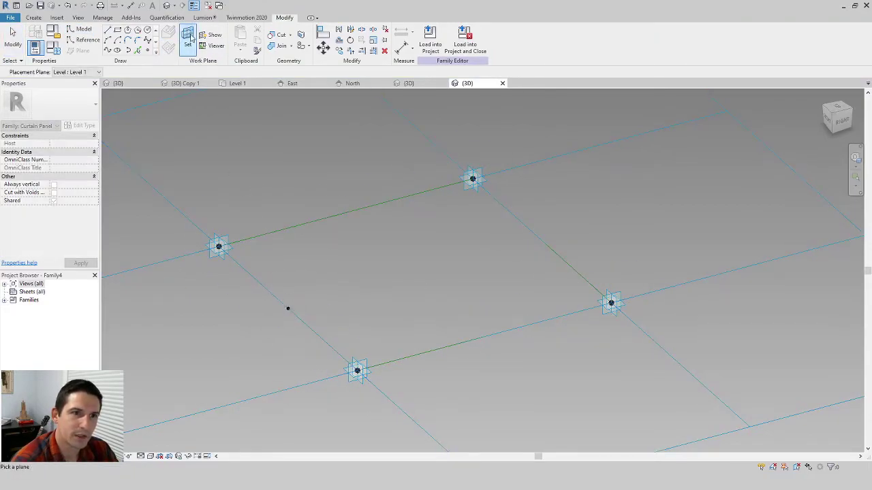
left_click(287, 308)
middle_click_drag(388, 308, 423, 258, "shift")
left_click(210, 34)
scroll(373, 258, "down", 3)
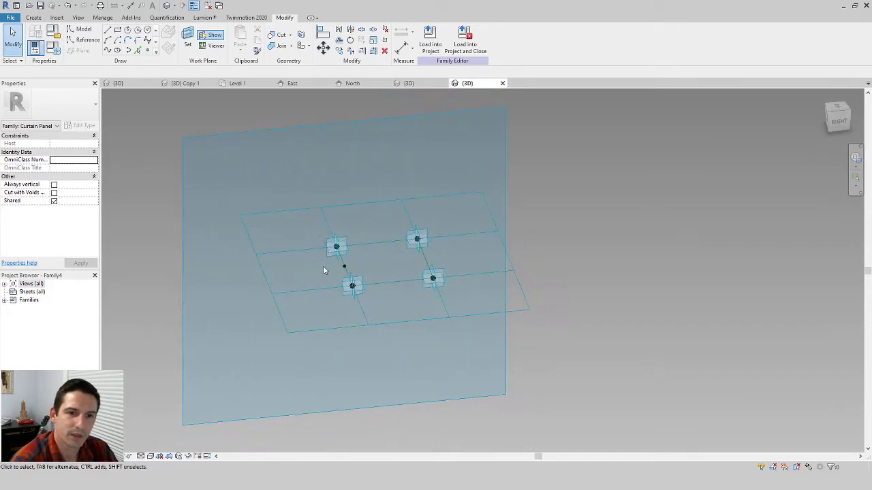
scroll(365, 246, "up", 3)
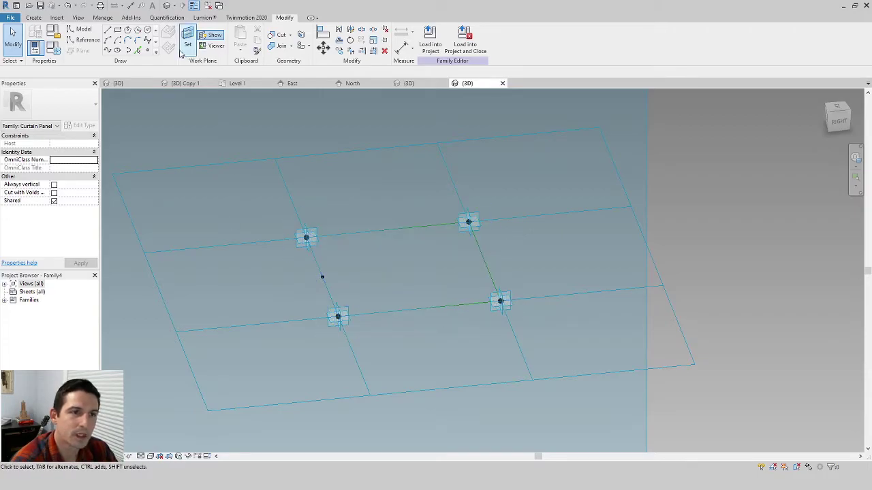
middle_click_drag(395, 266, 422, 265, "shift")
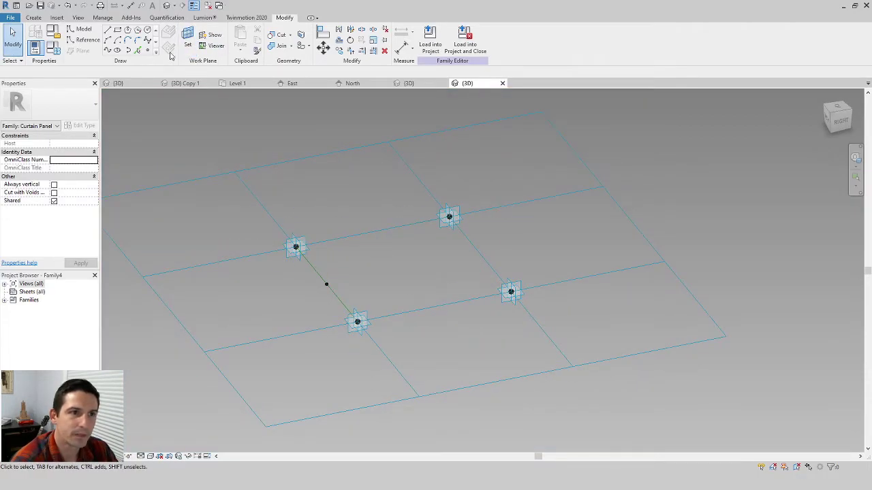
- Draw a horizontal base line from the reference point and three shorter stepped lines above it, the top one about 8" long and 2'-6" above the base
left_click(107, 30)
scroll(325, 284, "up", 3)
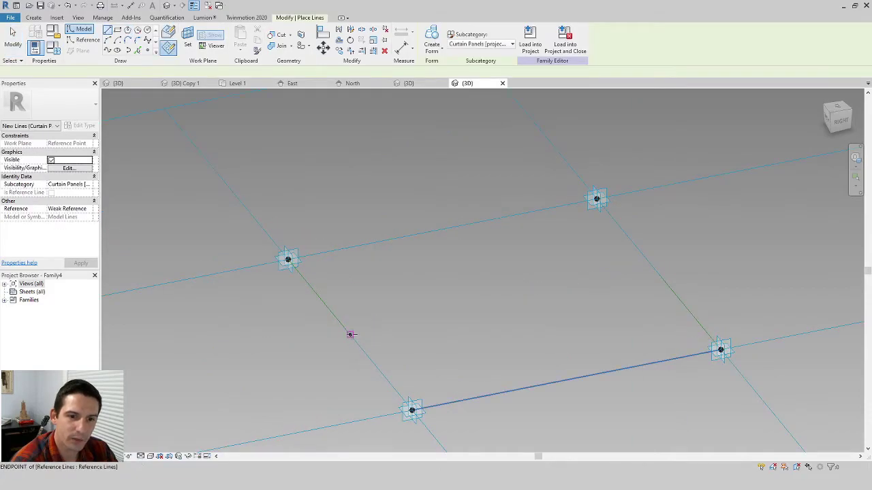
left_click(350, 334)
scroll(415, 320, "down", 3)
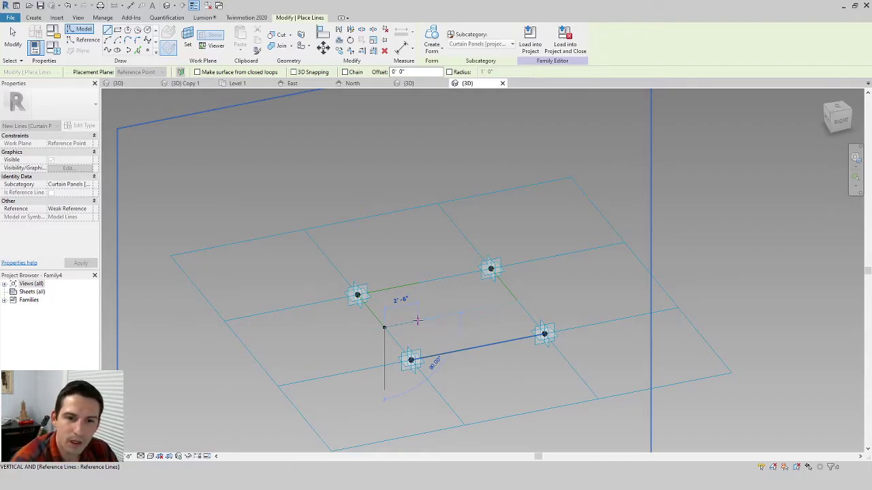
scroll(417, 319, "up", 3)
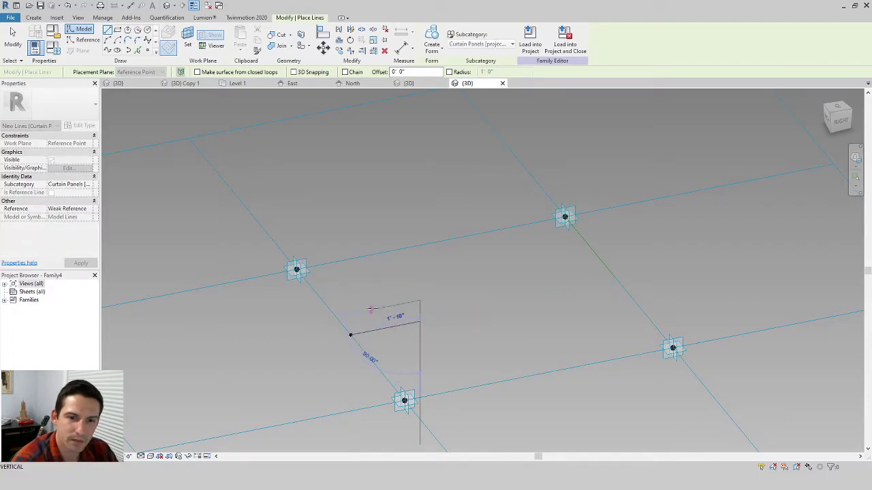
left_click(350, 272)
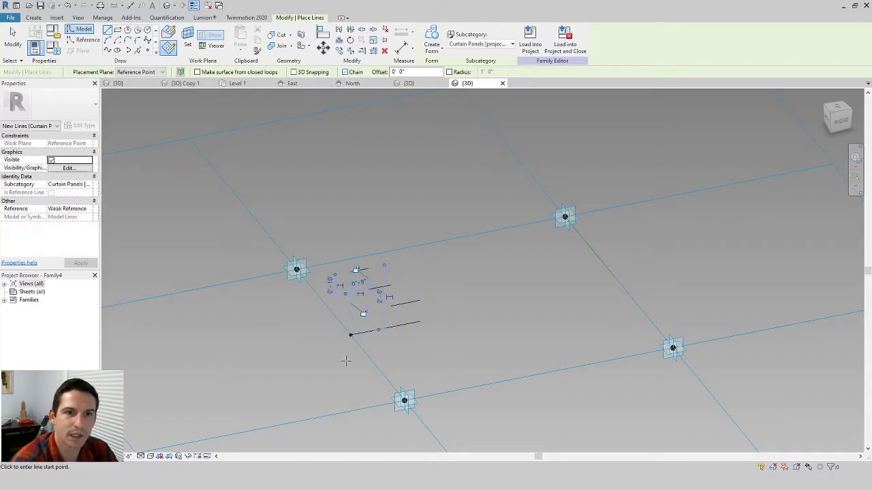
scroll(354, 274, "up", 3)
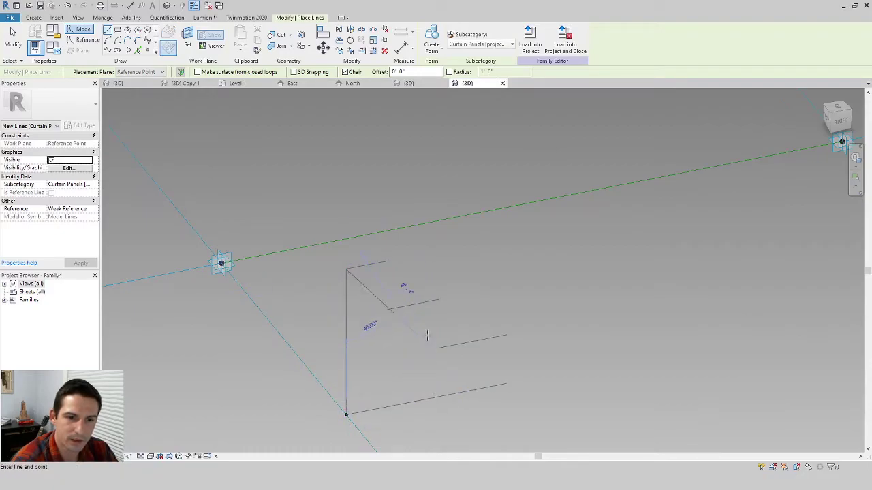
key("Escape")
key("Escape")
key("Escape")
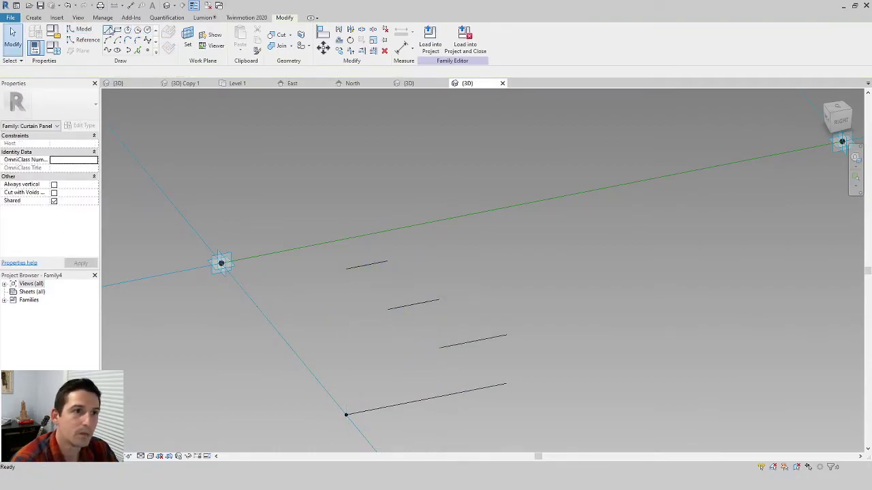
- With chaining off, draw vertical lines from the top line's outer end to the reference point and from its inner end to the step below
key("l")
key("i")
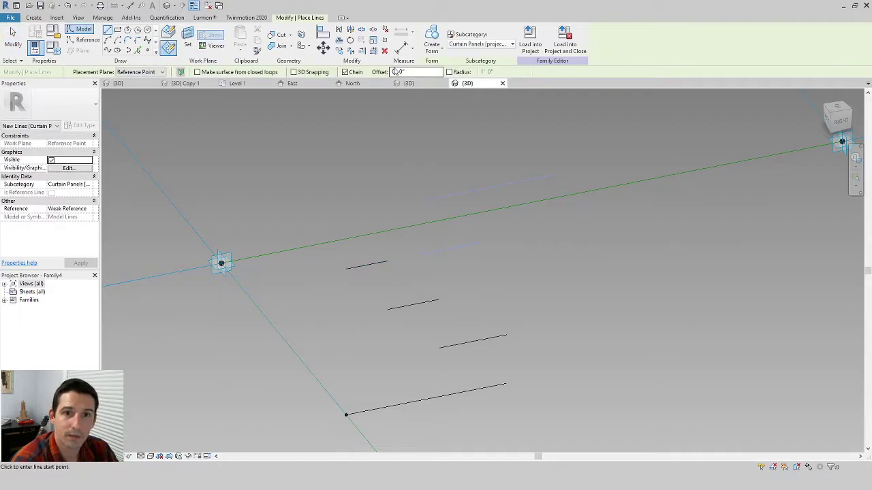
left_click(346, 268)
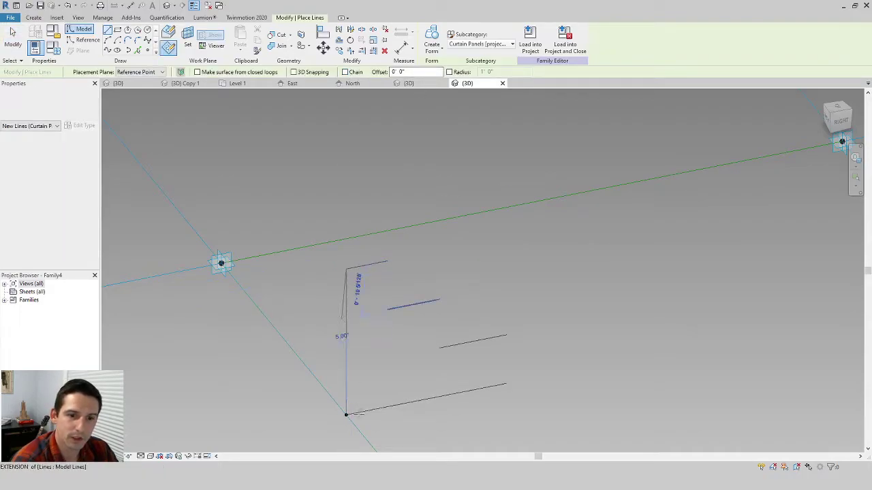
left_click(346, 414)
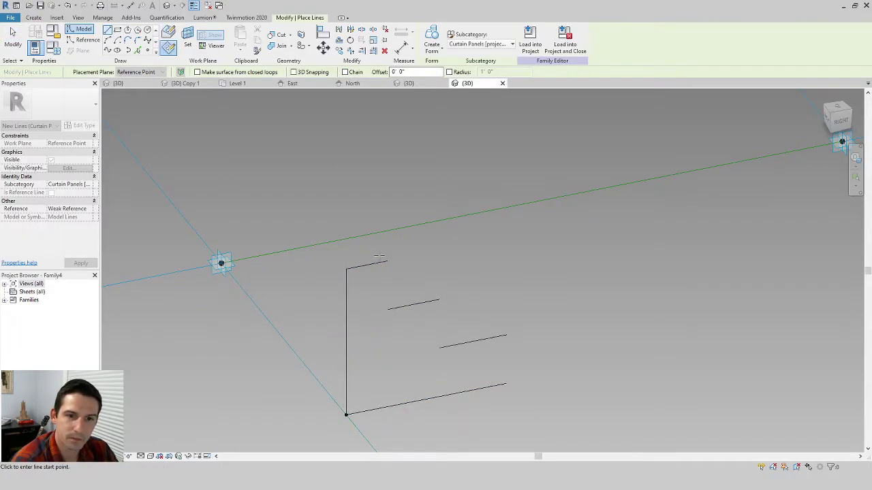
left_click(387, 261)
left_click(388, 310)
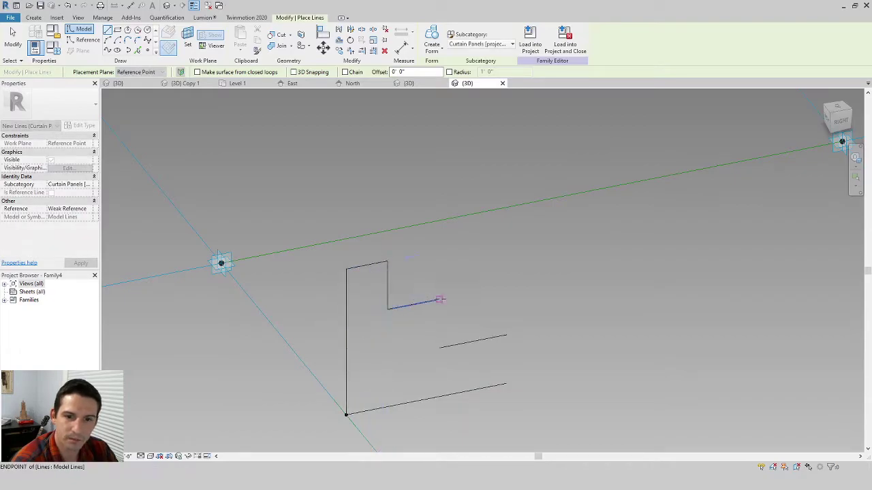
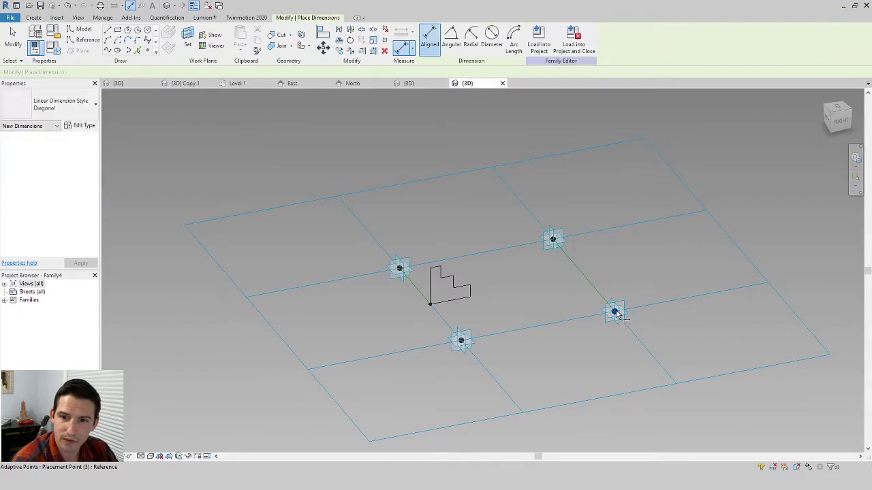
left_click(461, 343)
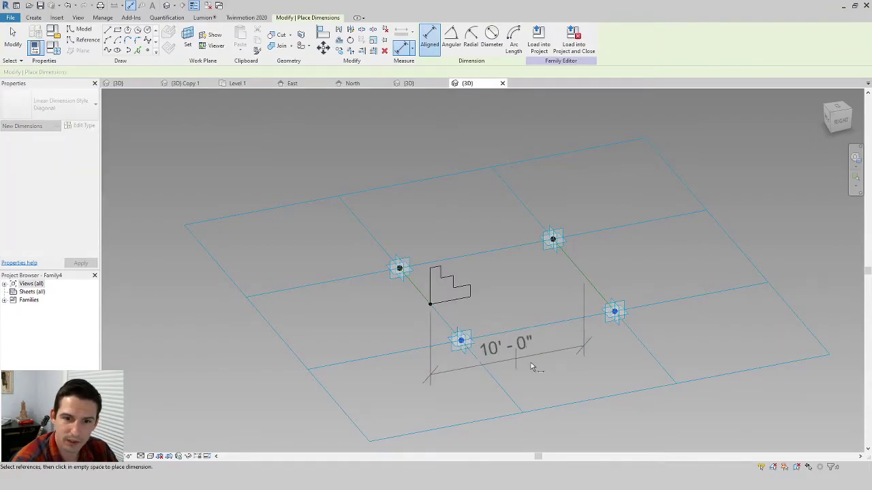
middle_click_drag(634, 361, 653, 363, "shift")
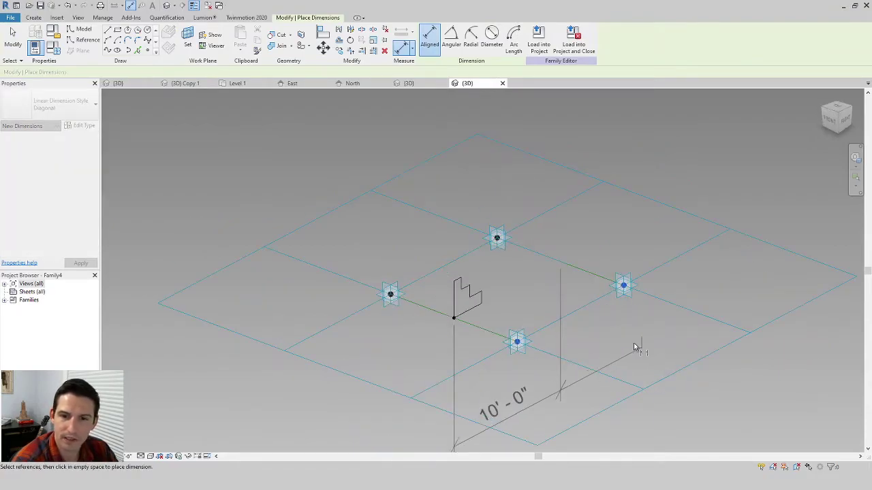
key("Escape")
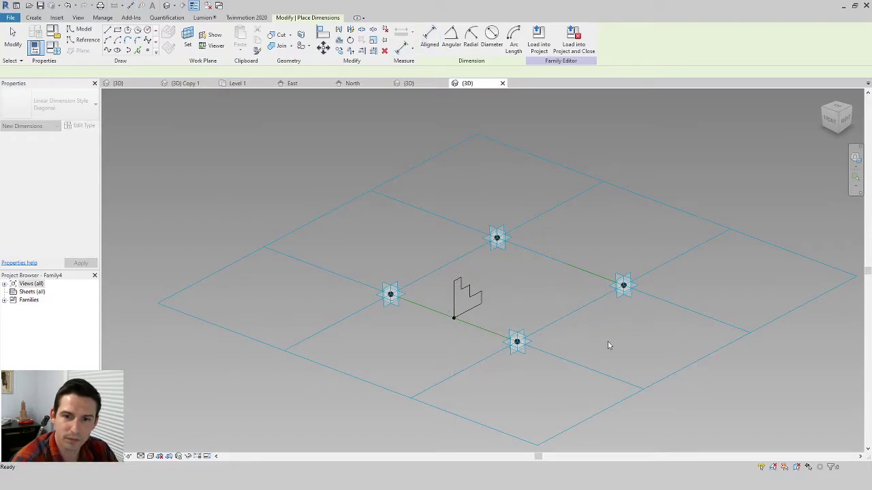
key("Escape")
- Set the work plane to the horizontal pattern grid and add an aligned dimension between adaptive points 2 and 3
middle_click_drag(602, 335, 512, 344)
left_click(192, 43)
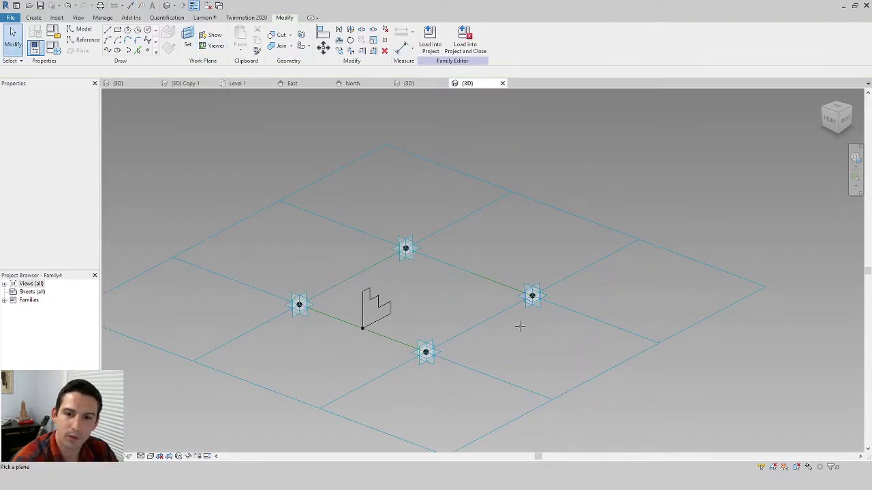
left_click(570, 347)
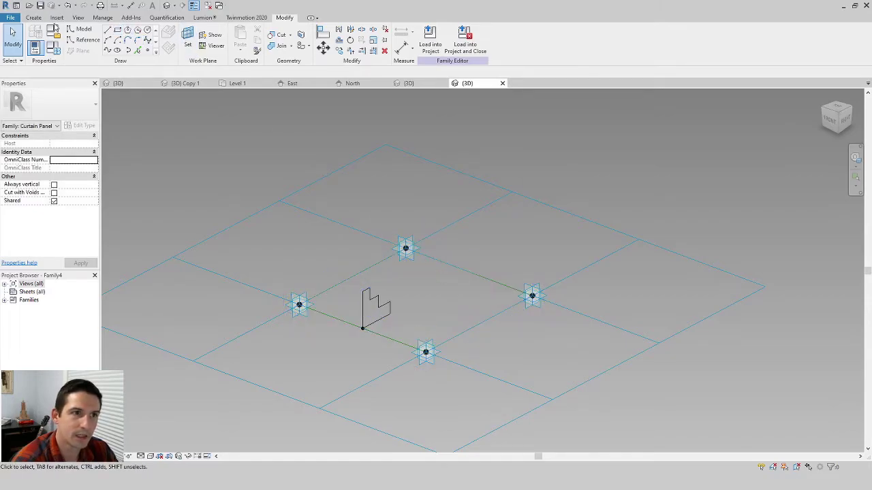
left_click(34, 17)
left_click(286, 39)
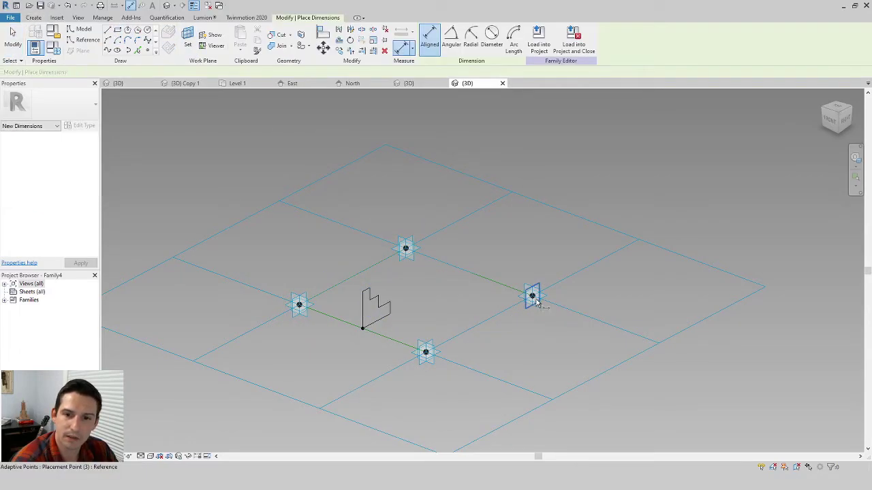
left_click(532, 296)
left_click(426, 352)
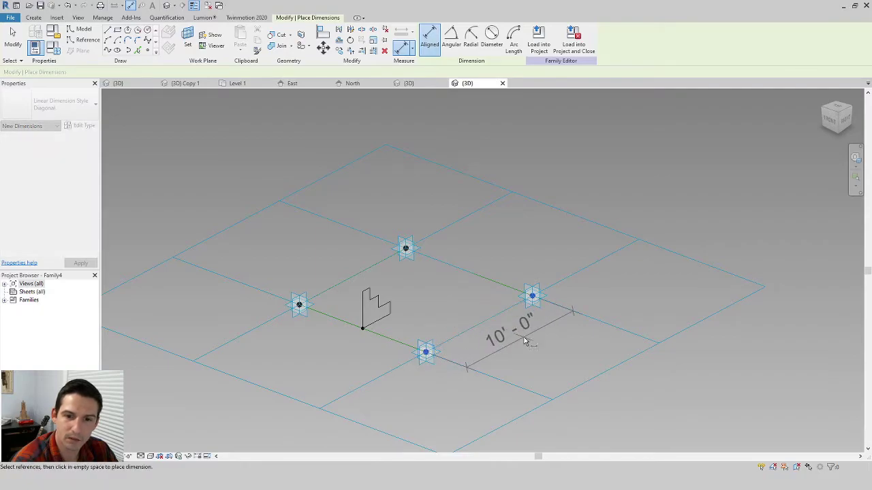
left_click(547, 349)
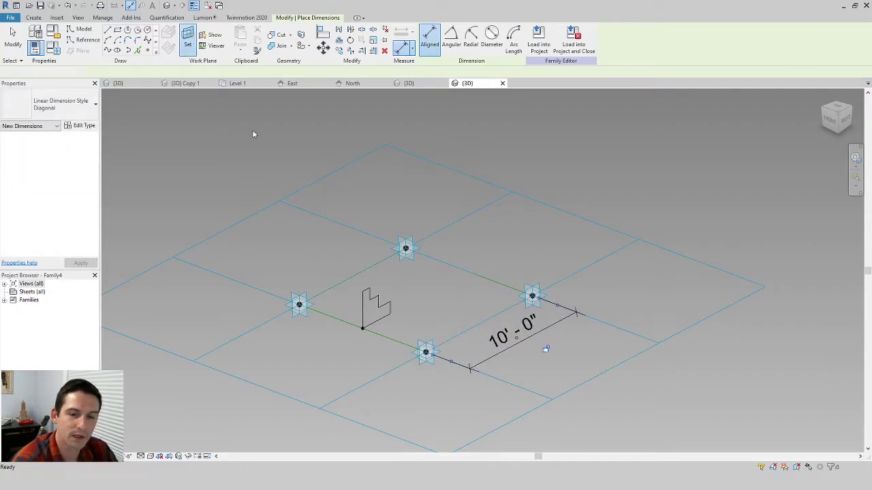
- Reset the work plane and dimension between the two adaptive points on the square's side that carries the stepped profile
left_click(187, 41)
left_click(399, 341)
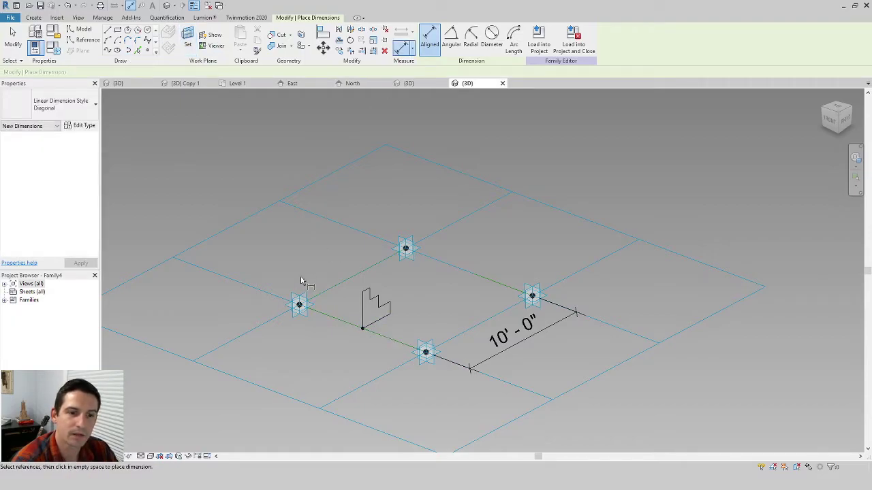
left_click(299, 305)
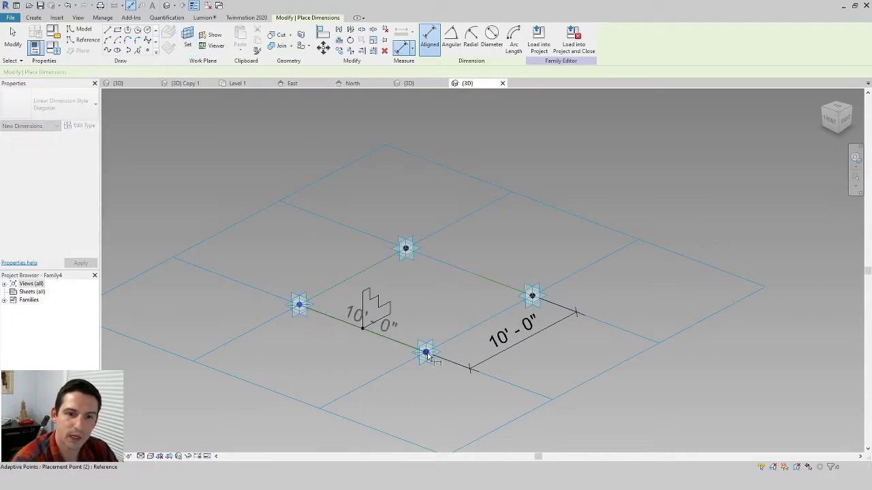
left_click(427, 356)
left_click(354, 380)
middle_click_drag(470, 378, 414, 388, "shift")
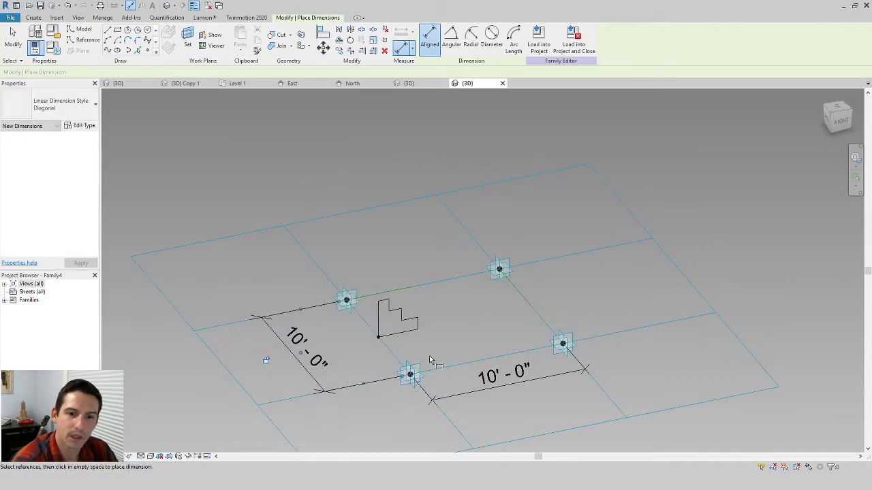
middle_click_drag(480, 336, 391, 252, "shift")
middle_click_drag(318, 257, 315, 258)
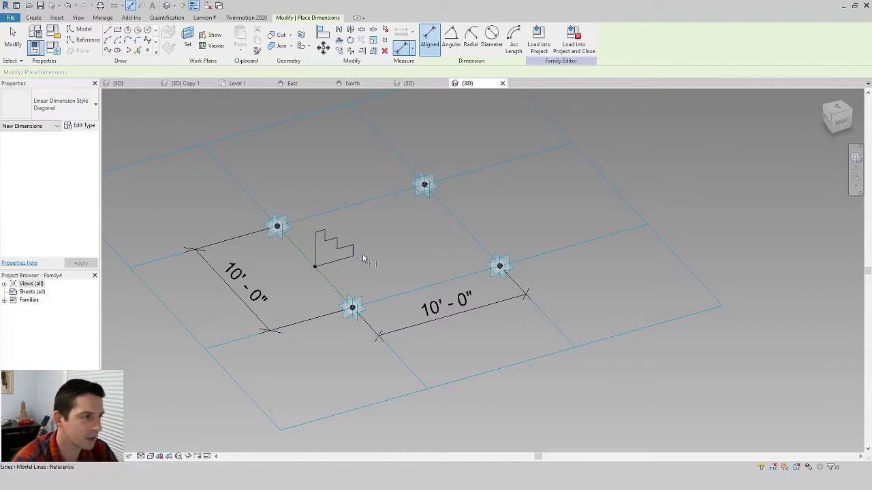
key("Escape")
key("Escape")
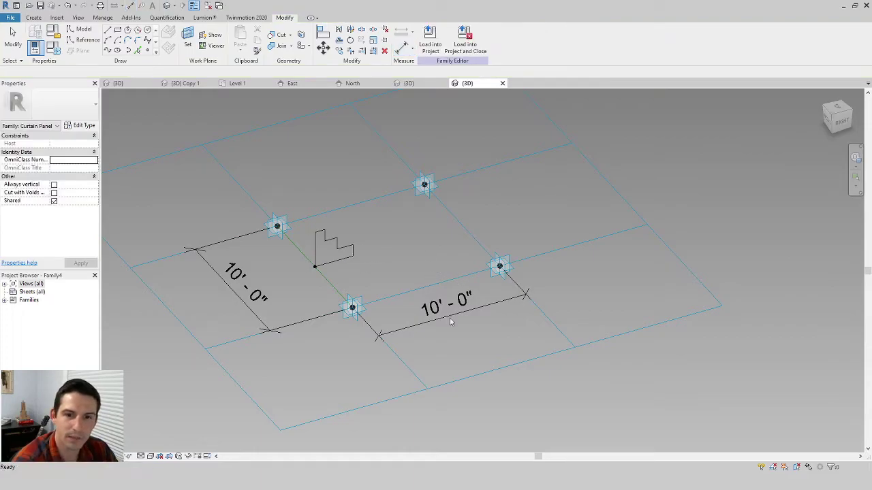
- Label the dimension between adaptive points 2 and 3 with a new instance reporting parameter named M1
left_click(449, 318)
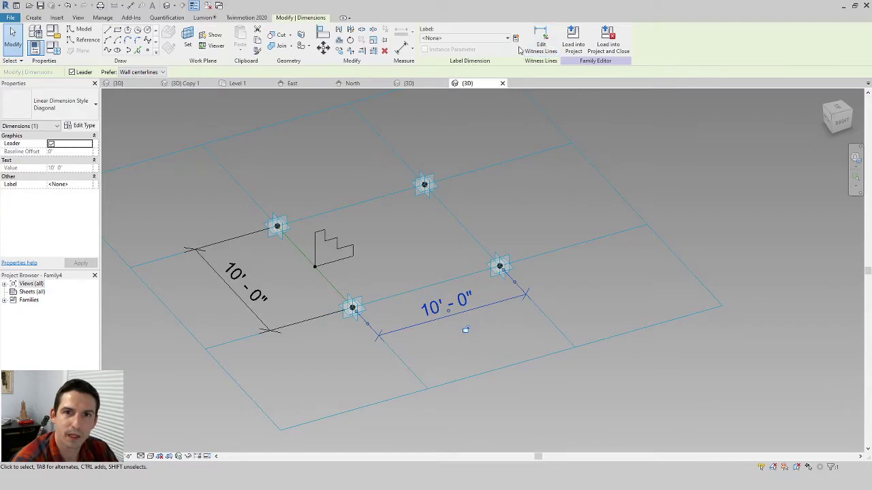
left_click(517, 38)
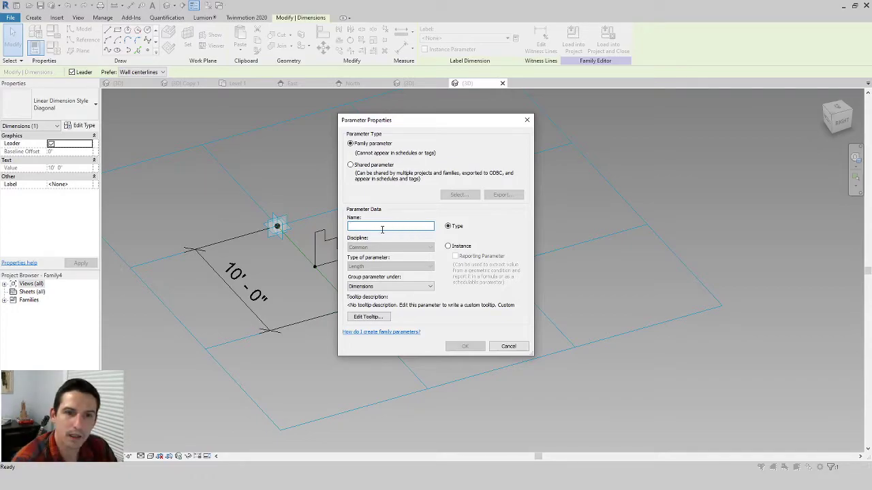
type("M1")
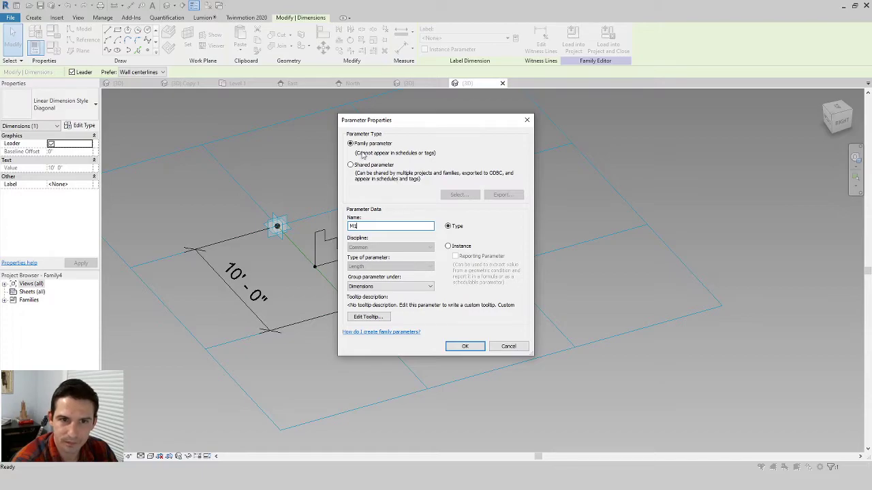
left_click(448, 247)
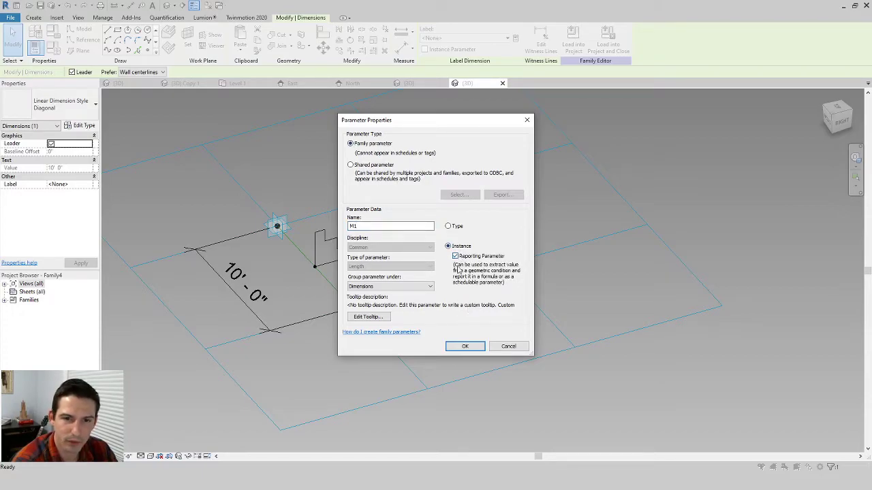
left_click(465, 347)
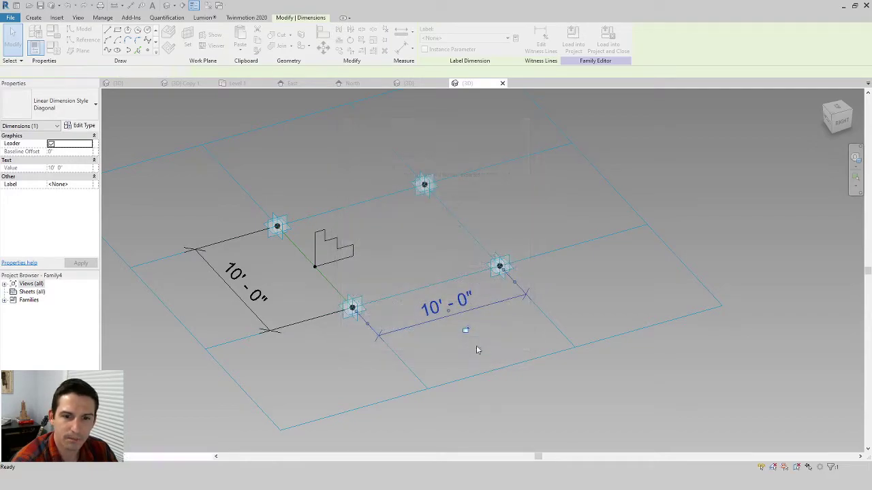
- Label the dimension along the stepped profile's side of the square with a new instance reporting parameter named M2
left_click(249, 310)
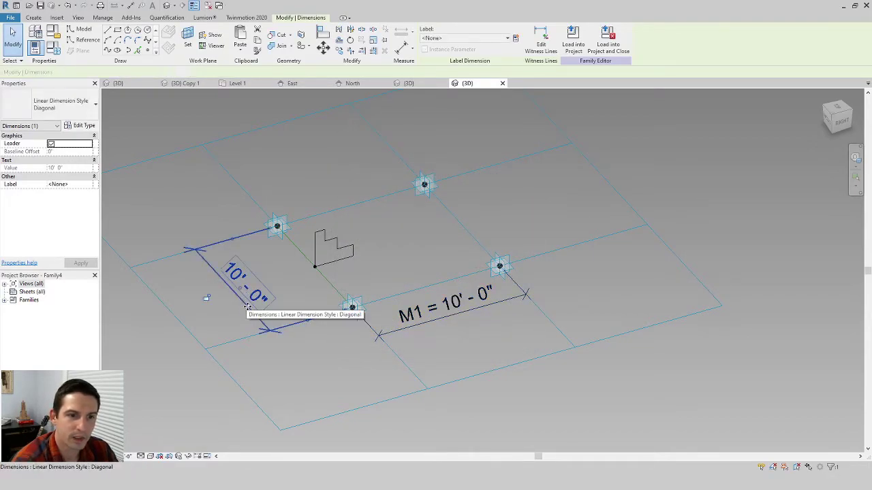
left_click(516, 39)
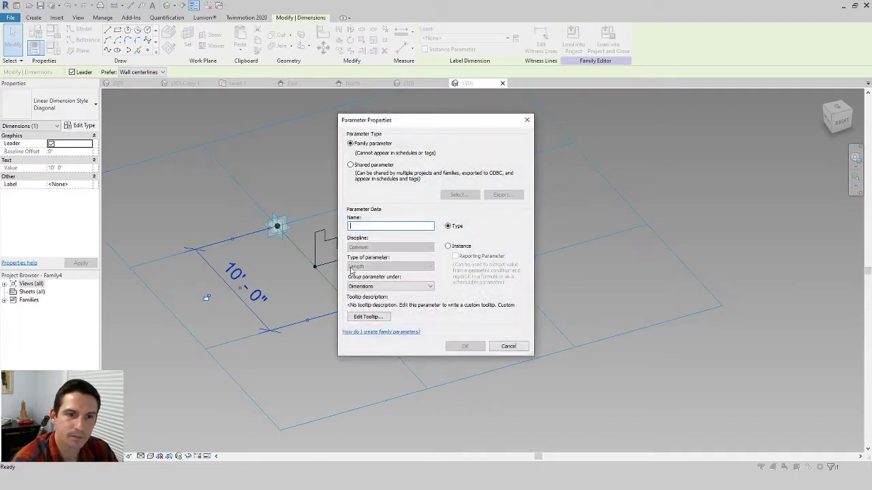
type("M2")
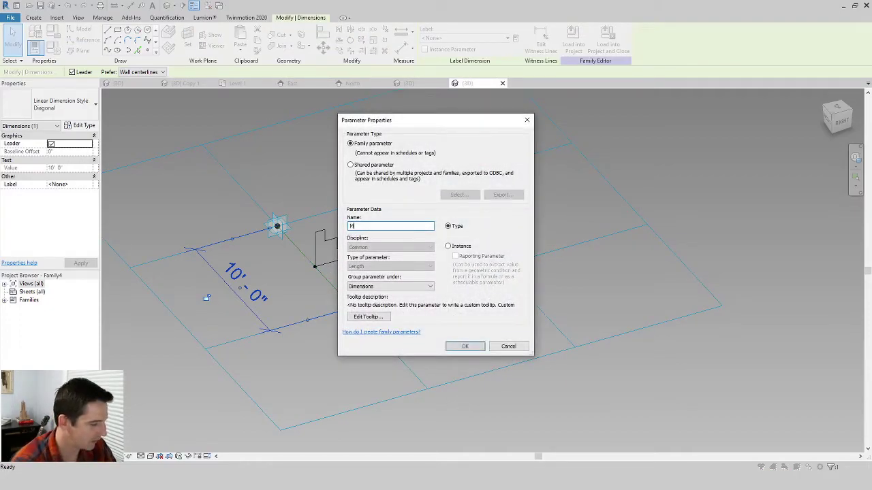
left_click(448, 247)
left_click(466, 346)
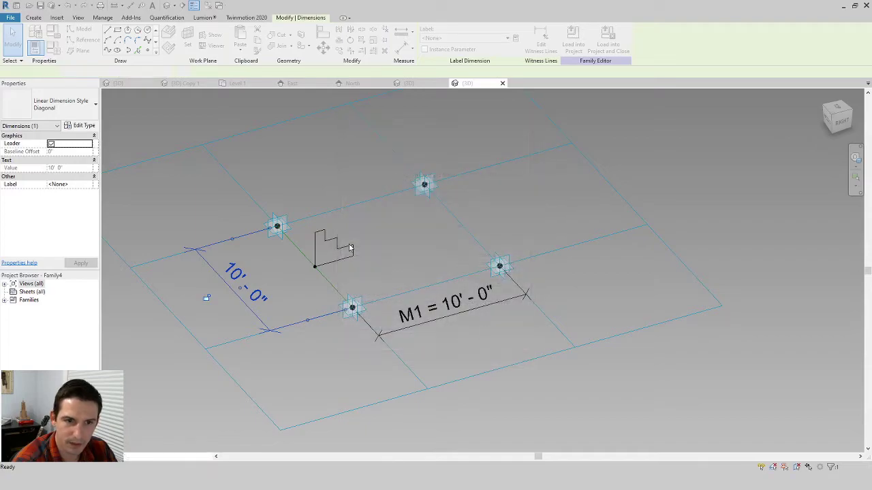
- Set the work plane to the vertical plane of the reference point at the stepped profile's base corner
middle_click_drag(440, 235, 427, 279, "shift")
scroll(373, 305, "up", 2)
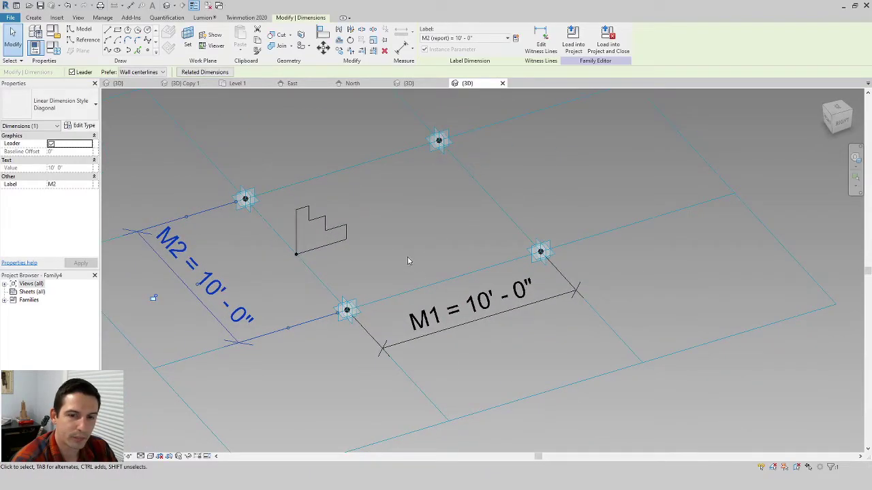
middle_click_drag(308, 244, 342, 248)
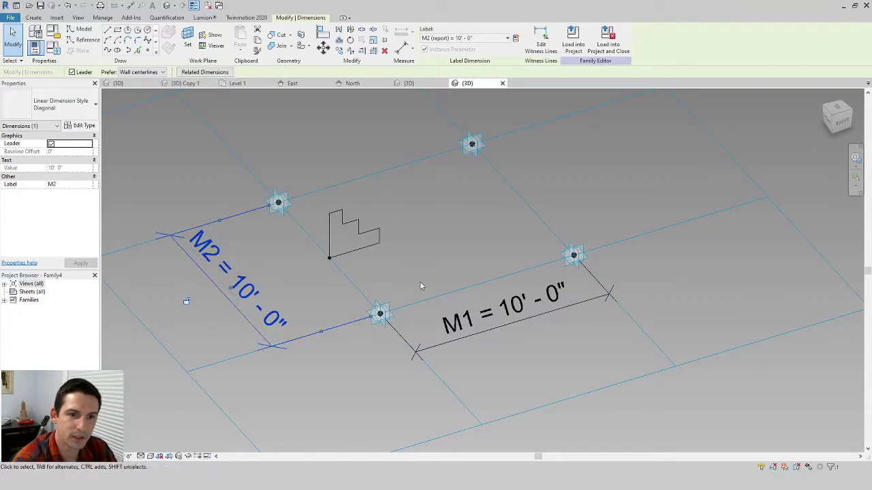
middle_click_drag(458, 269, 459, 216, "shift")
scroll(432, 296, "up", 3)
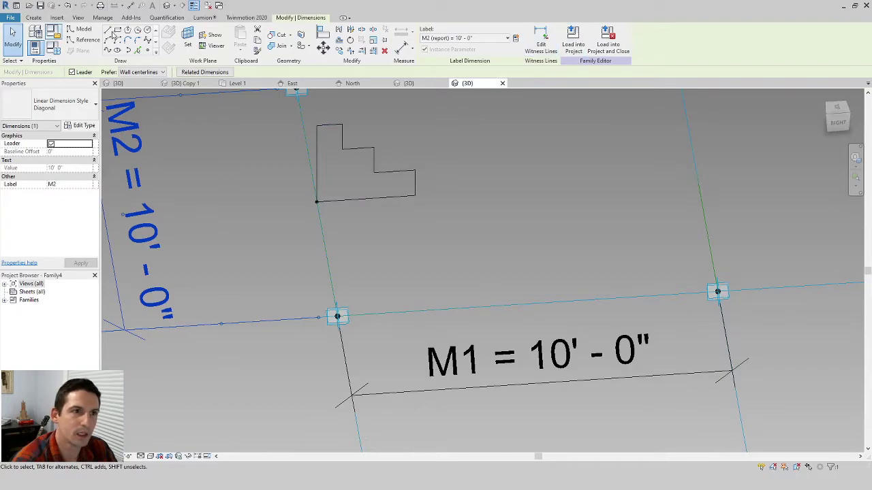
left_click(187, 43)
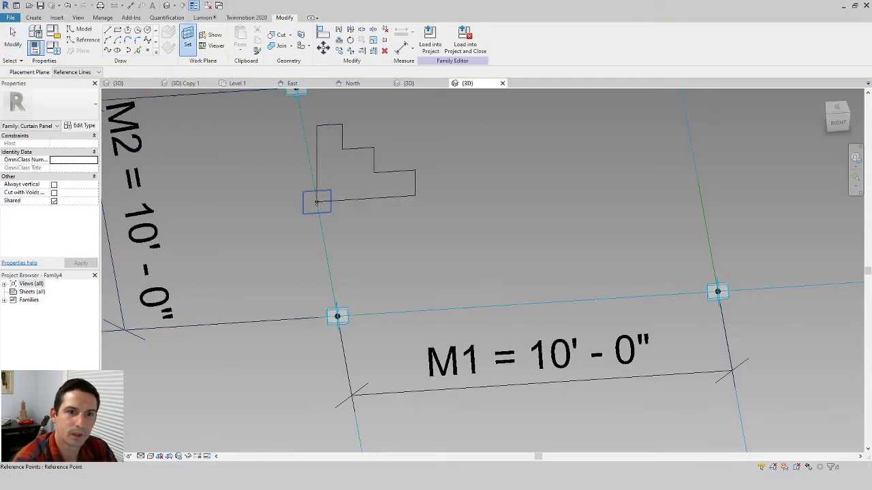
left_click(317, 202)
middle_click_drag(396, 257, 354, 224, "shift")
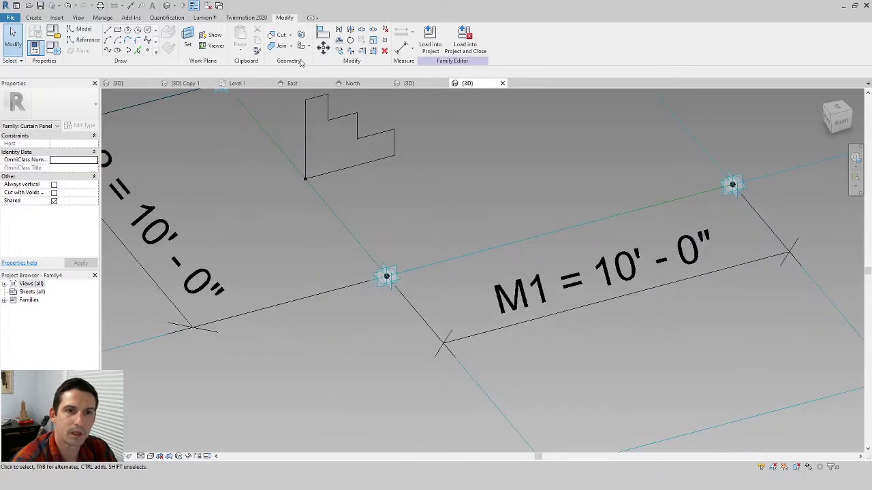
left_click(188, 38)
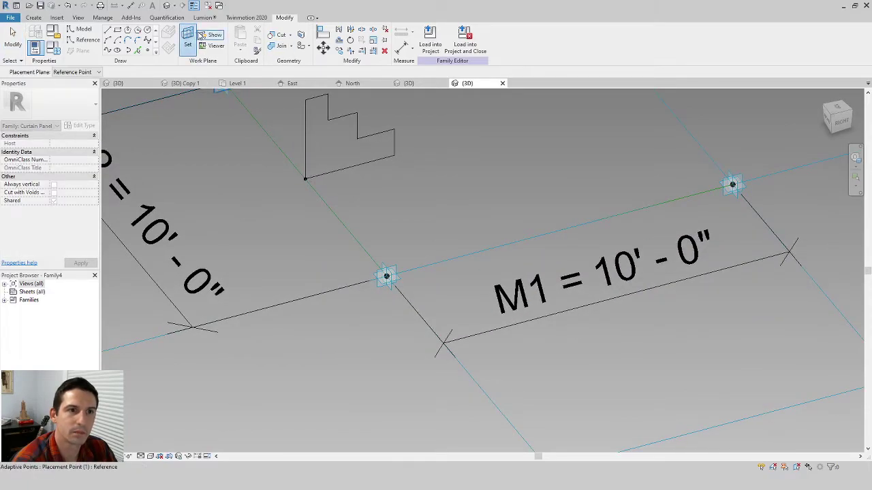
middle_click_drag(353, 222, 489, 171, "shift")
left_click(380, 193)
middle_click_drag(451, 194, 319, 253, "shift")
left_click(211, 35)
scroll(405, 208, "down", 1)
middle_click_drag(404, 209, 380, 276)
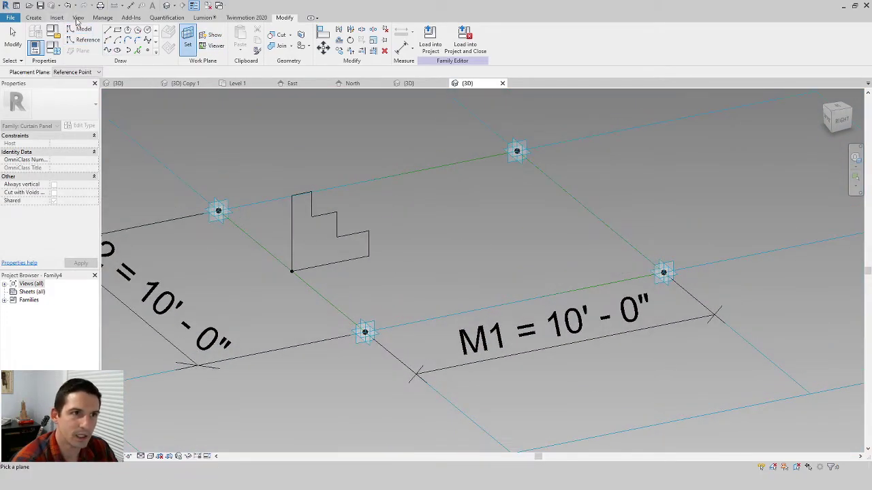
- Add an aligned dimension for the stepped profile's overall width, between its two outer vertical lines, placed below the base
left_click(35, 20)
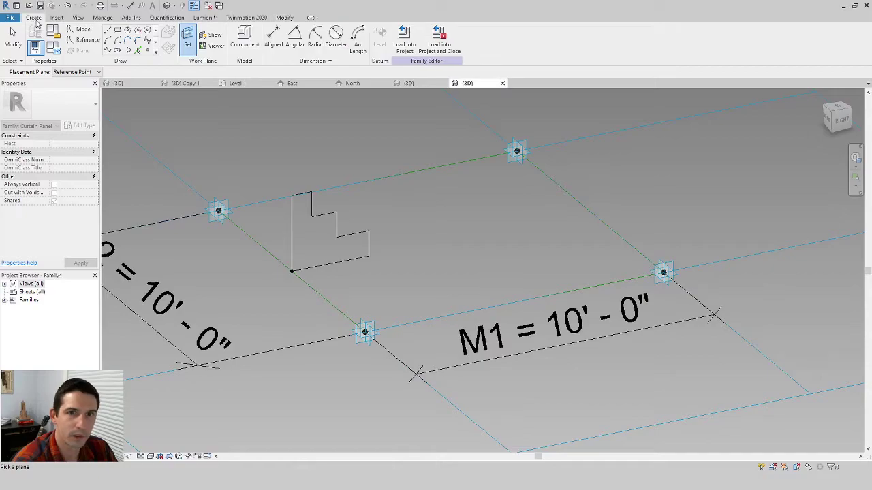
left_click(274, 39)
scroll(278, 370, "up", 1)
middle_click_drag(279, 371, 289, 302)
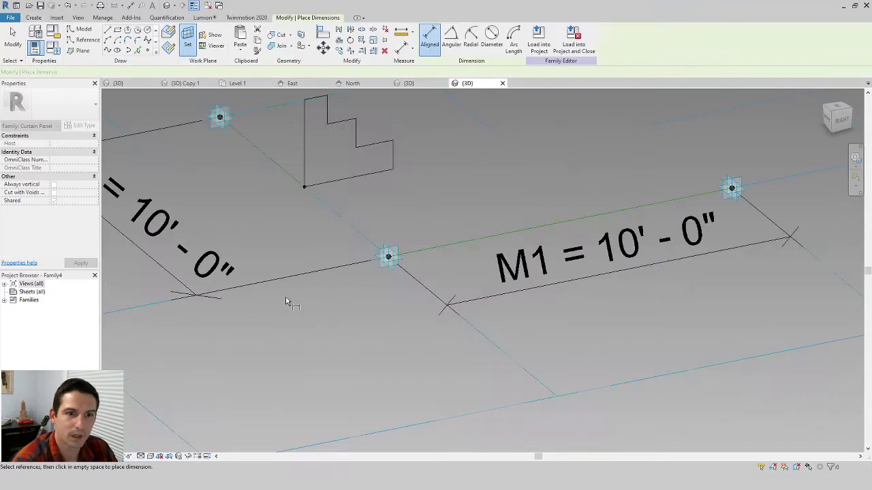
left_click(307, 186)
left_click(393, 160)
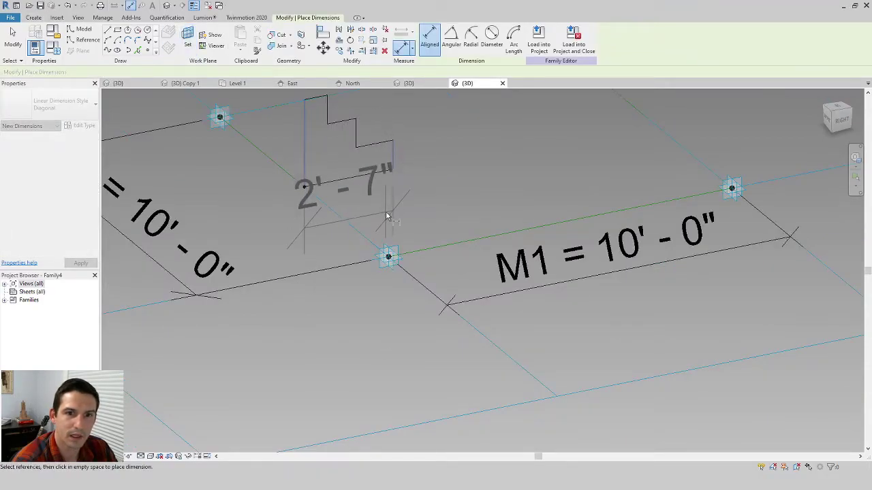
left_click(390, 224)
- Dimension the stepped profile's overall height from its top line to its base line, placed outside the profile's tall side
middle_click_drag(452, 191, 424, 232)
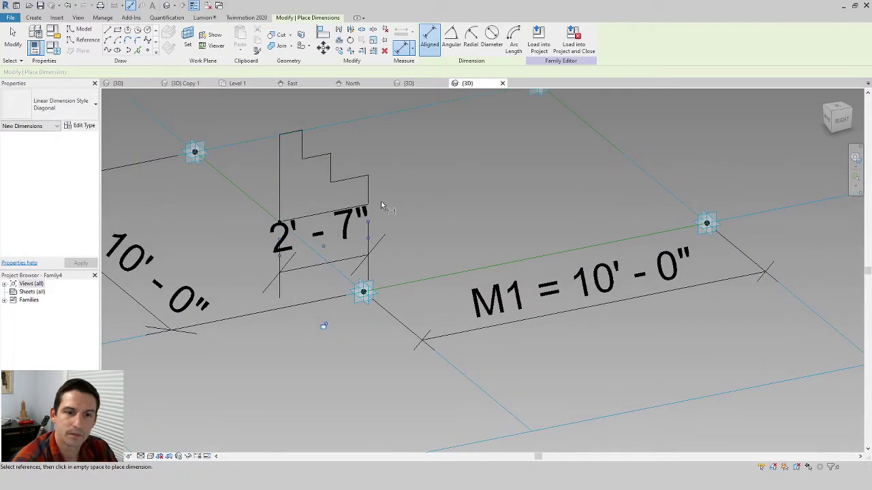
left_click(290, 135)
left_click(310, 217)
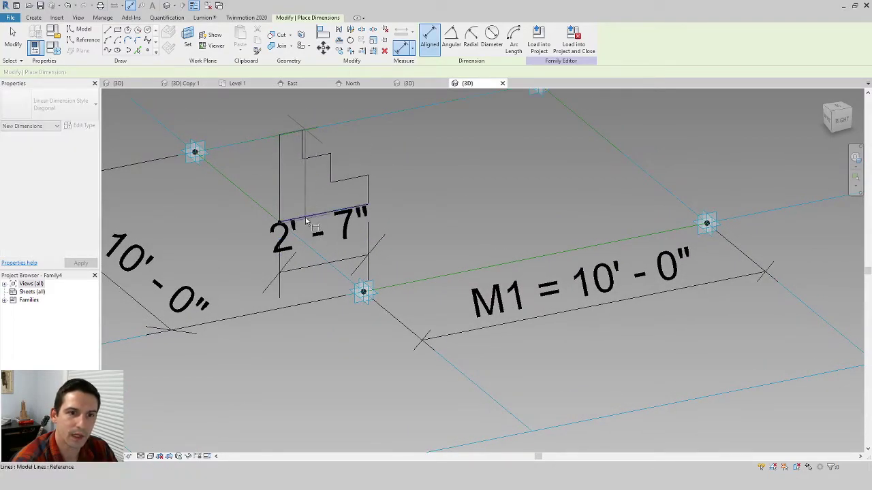
left_click(217, 225)
middle_click_drag(381, 211, 379, 233, "shift")
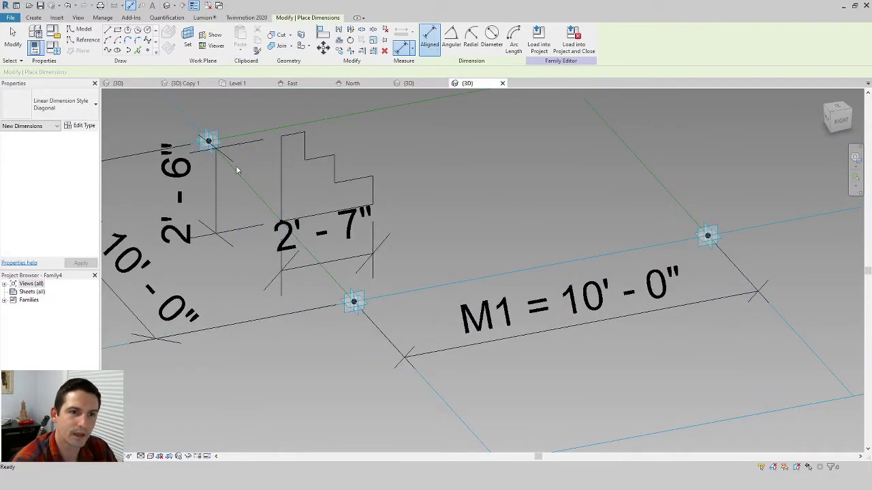
- Label the stepped profile's overall width dimension with a new instance family parameter named P1
key("Escape")
left_click(218, 191)
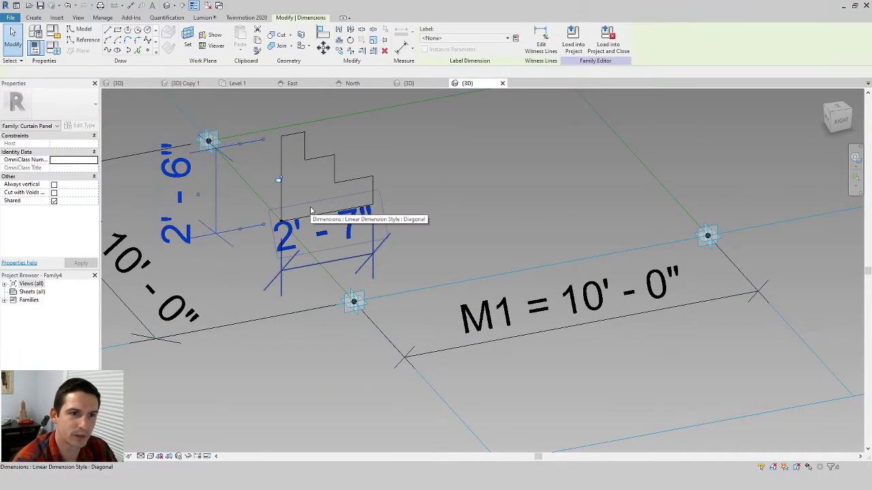
key("Tab")
left_click(326, 219)
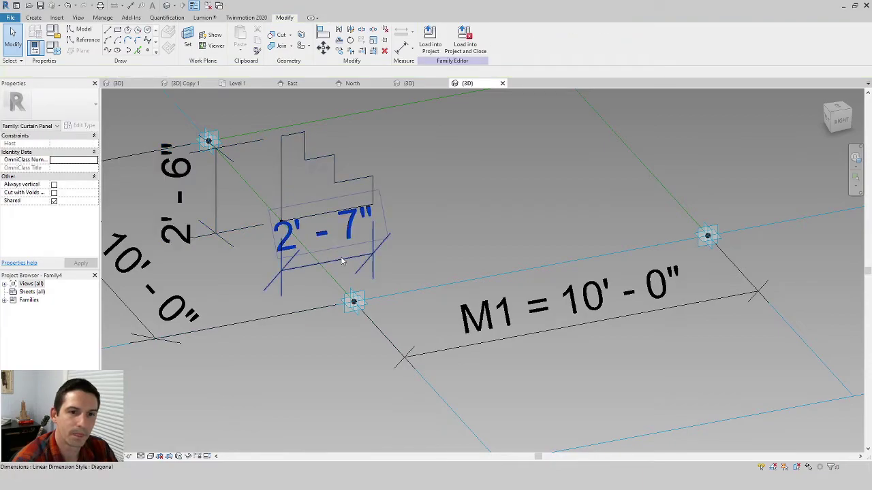
left_click(345, 266)
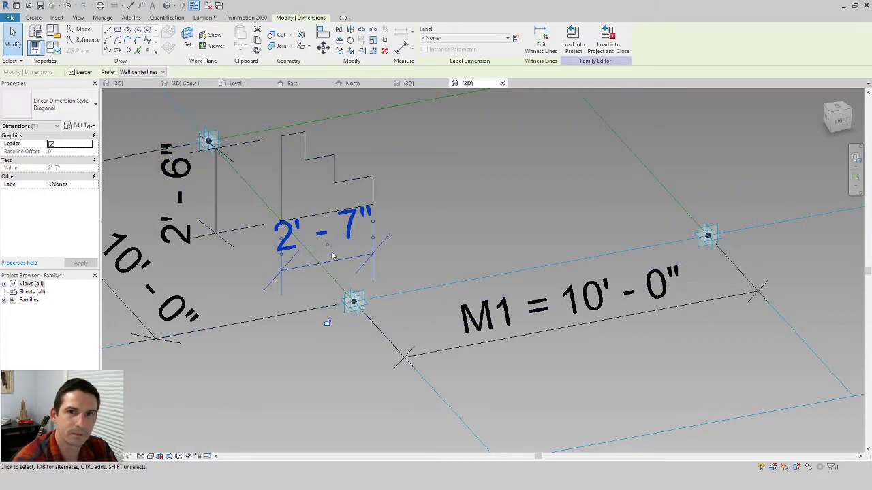
left_click(515, 37)
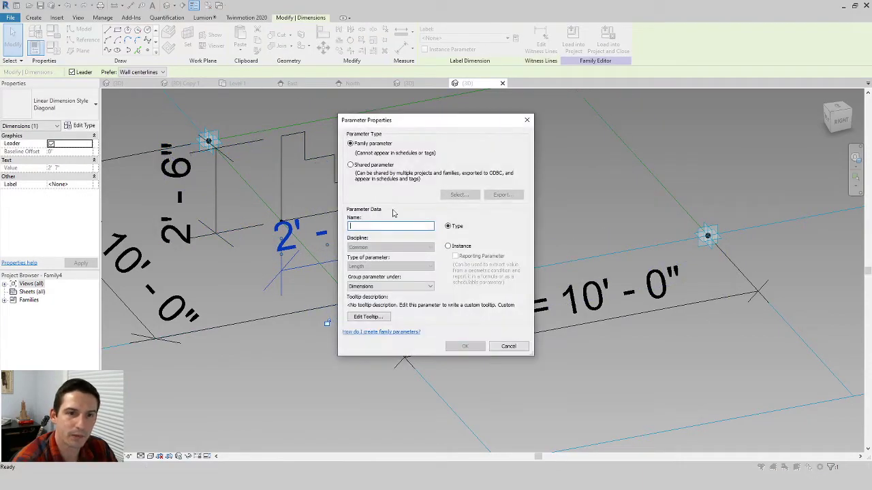
type("F1")
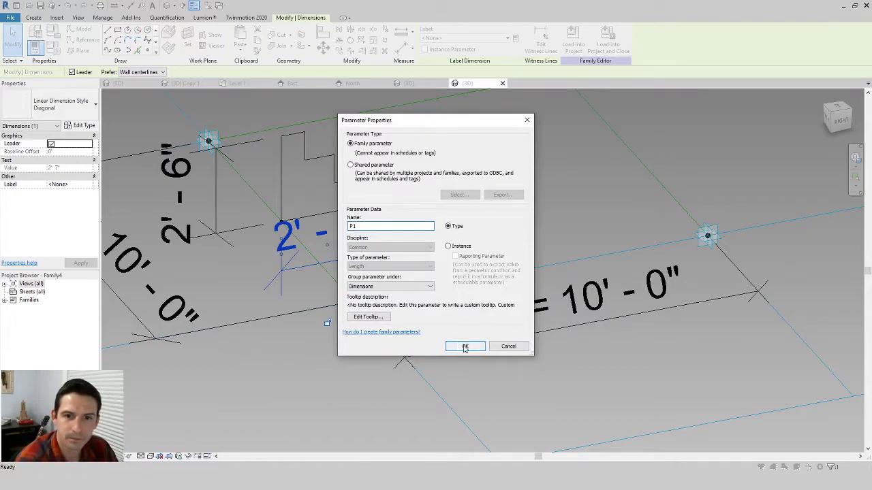
left_click(448, 246)
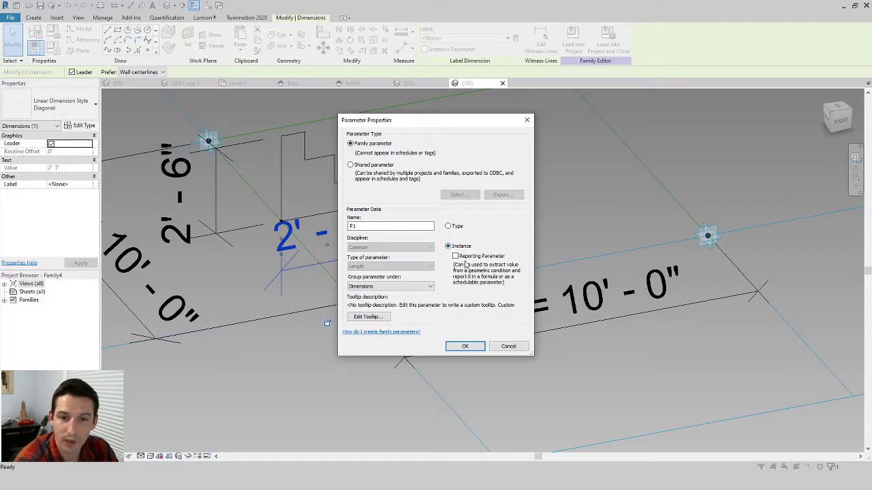
left_click(464, 346)
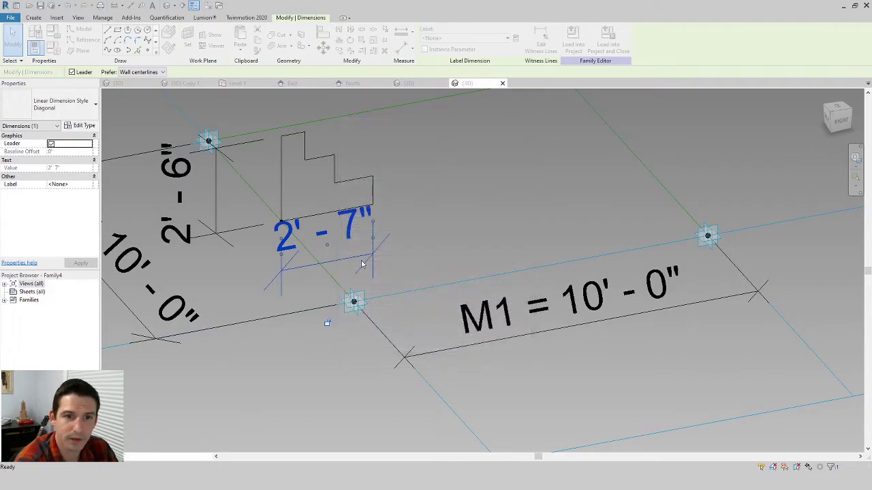
- Label the stepped profile's overall height dimension with a new instance family parameter named P2
left_click(216, 183)
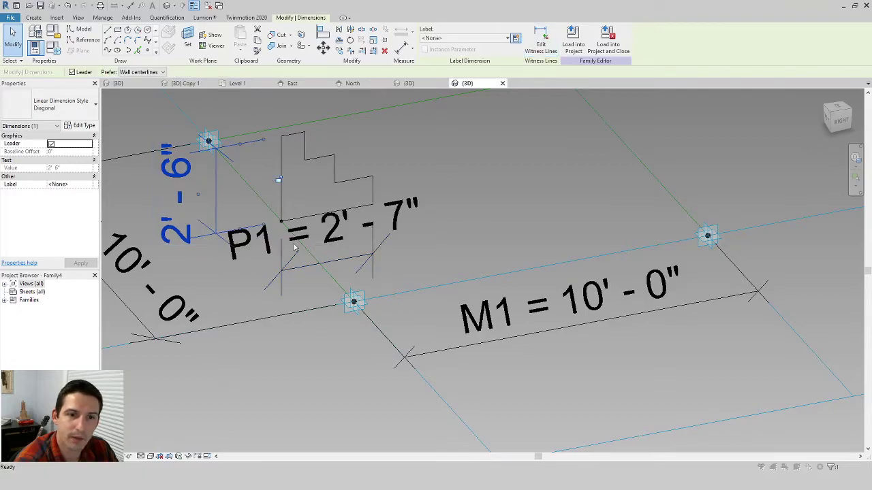
left_click(515, 38)
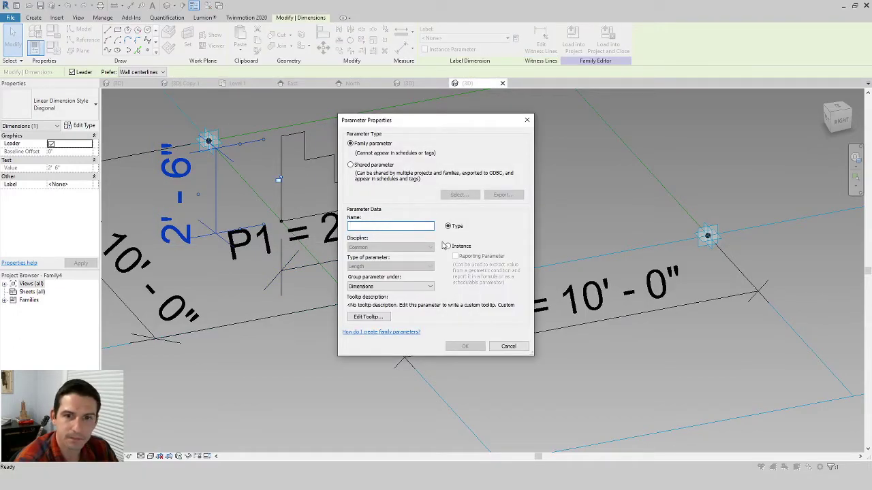
left_click(448, 248)
left_click(388, 226)
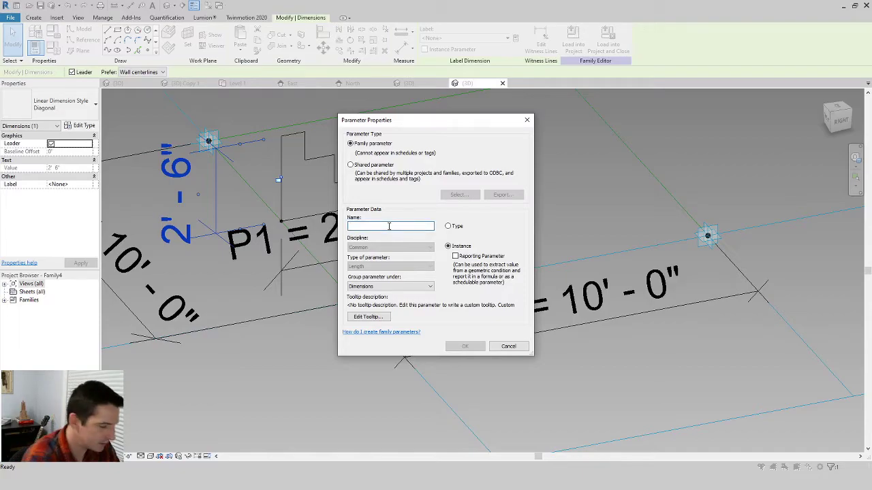
type("P2")
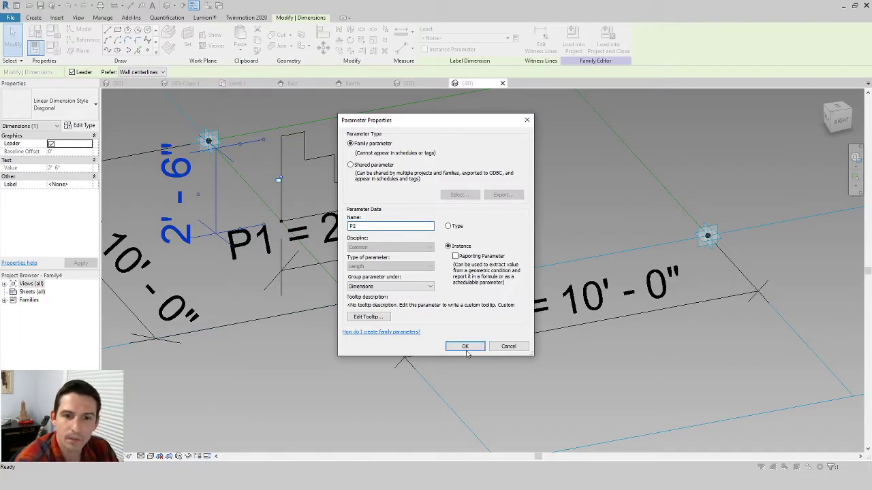
left_click(465, 347)
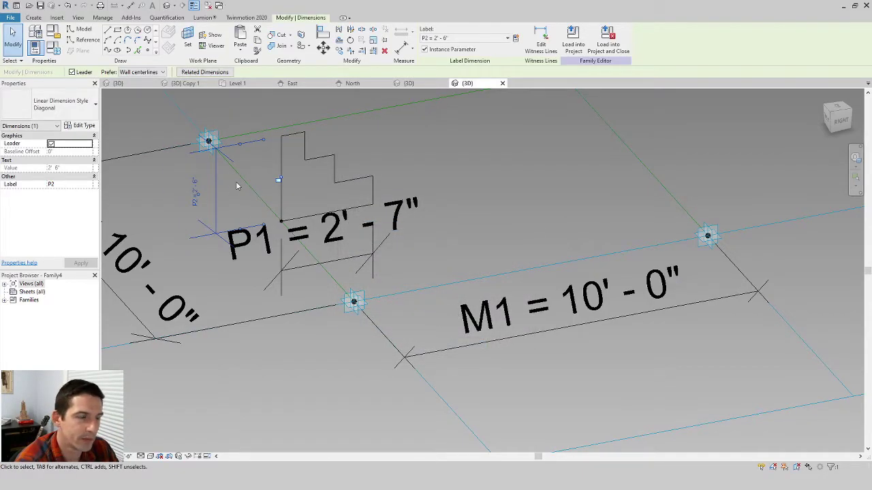
middle_click_drag(400, 243, 477, 222, "shift")
left_click(476, 223)
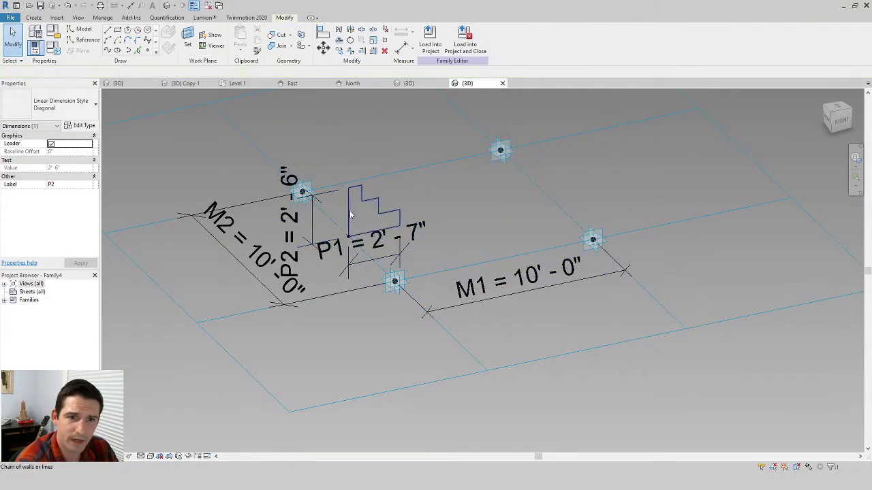
key("Escape")
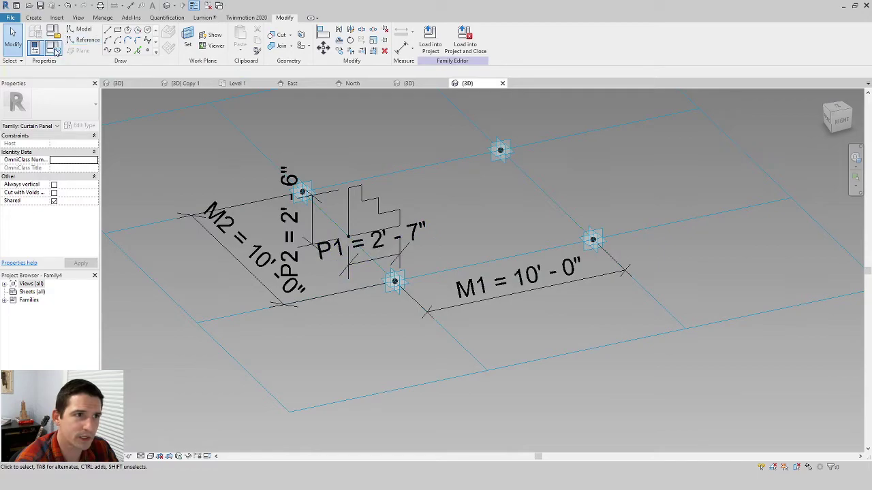
- Set the formulas of both P1 and P2 to (M1 + M2) / 10 in the family types and apply them
left_click(56, 51)
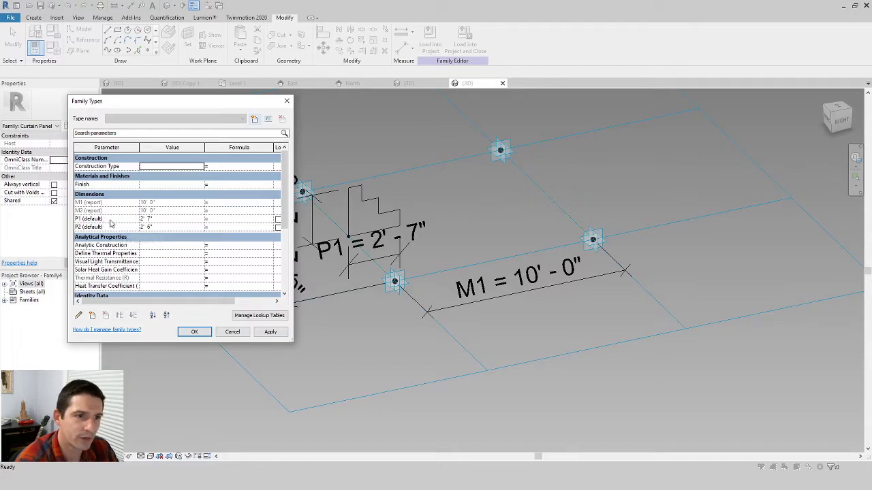
left_click(220, 218)
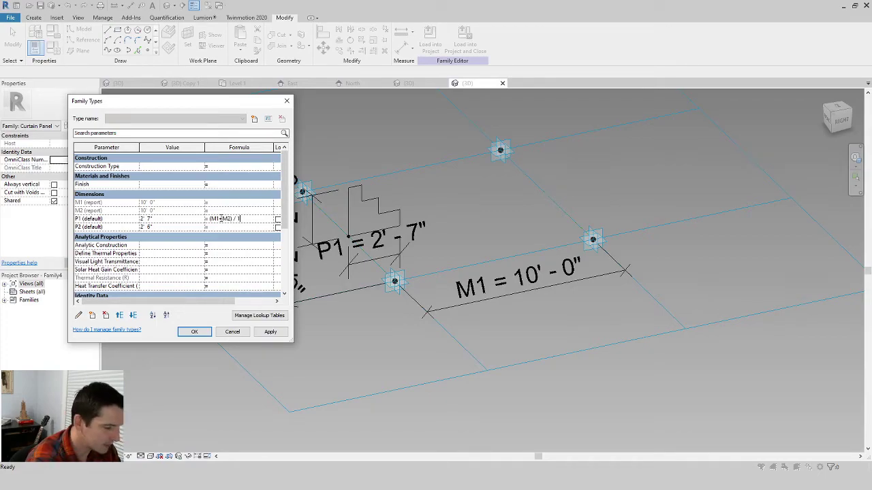
left_click(242, 227)
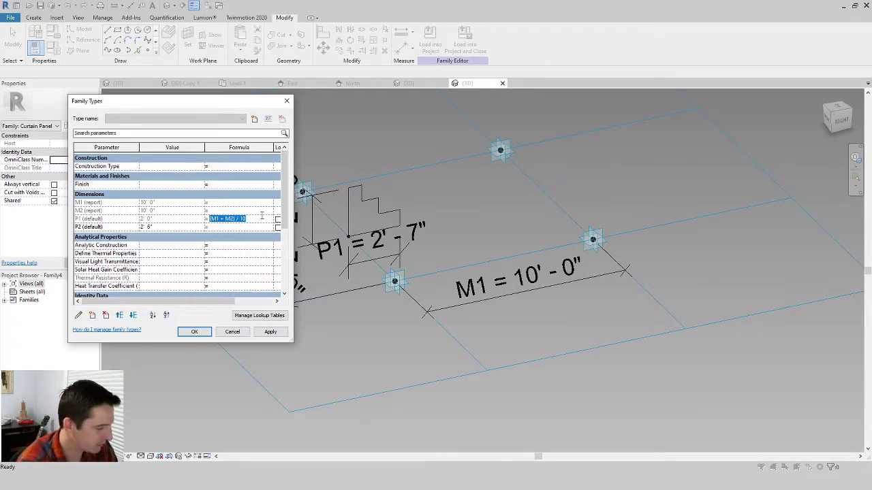
left_click(225, 226)
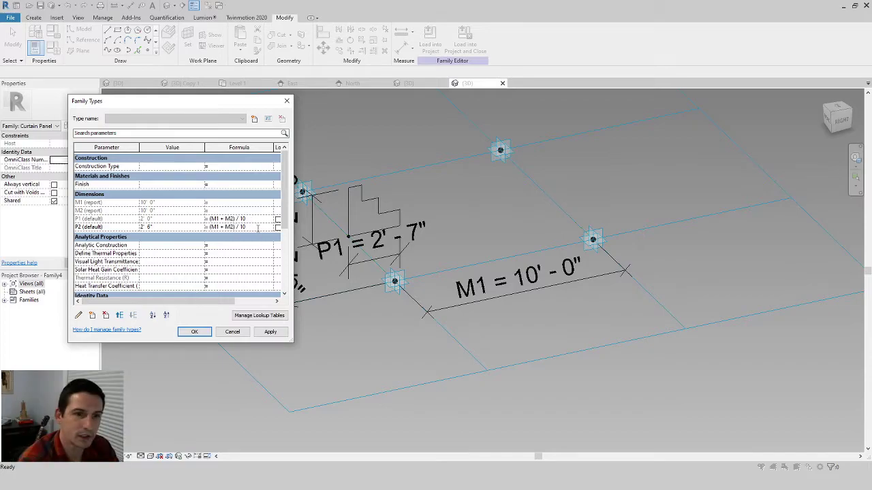
left_click(254, 220)
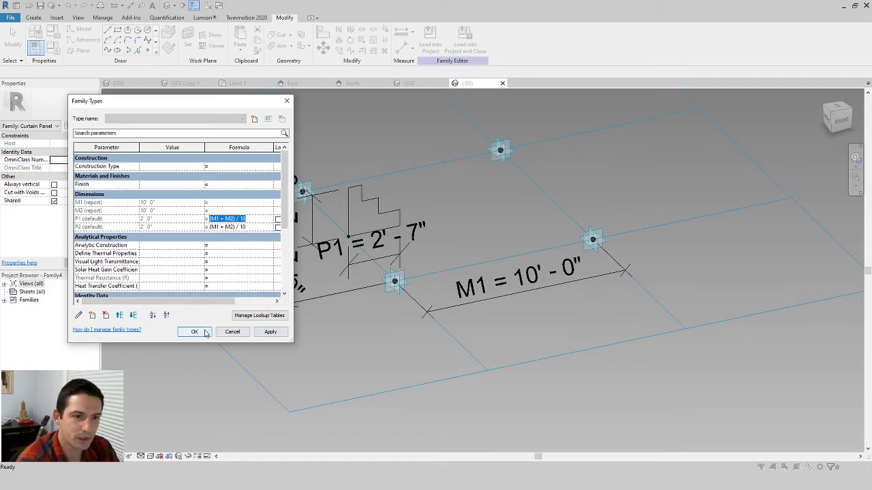
left_click(270, 332)
left_click(195, 332)
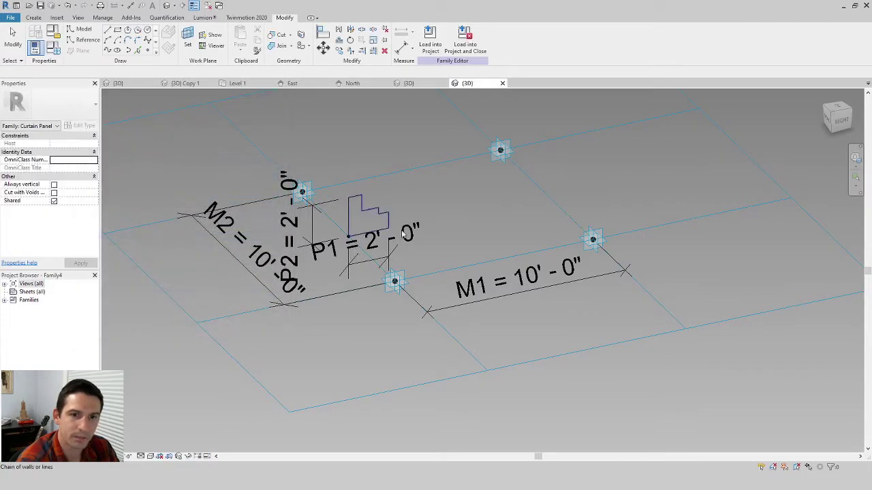
- Examine the stepped profile's steps from several angles with its whole chain of lines selected
middle_click_drag(402, 233, 365, 235, "shift")
scroll(399, 229, "up", 4)
middle_click_drag(405, 261, 505, 296, "shift")
scroll(411, 216, "down", 5)
scroll(373, 233, "up", 4)
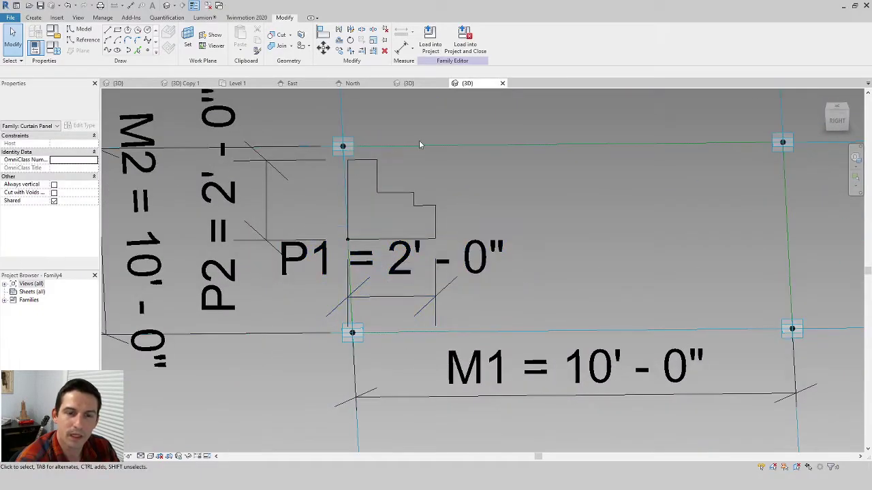
left_click(380, 176)
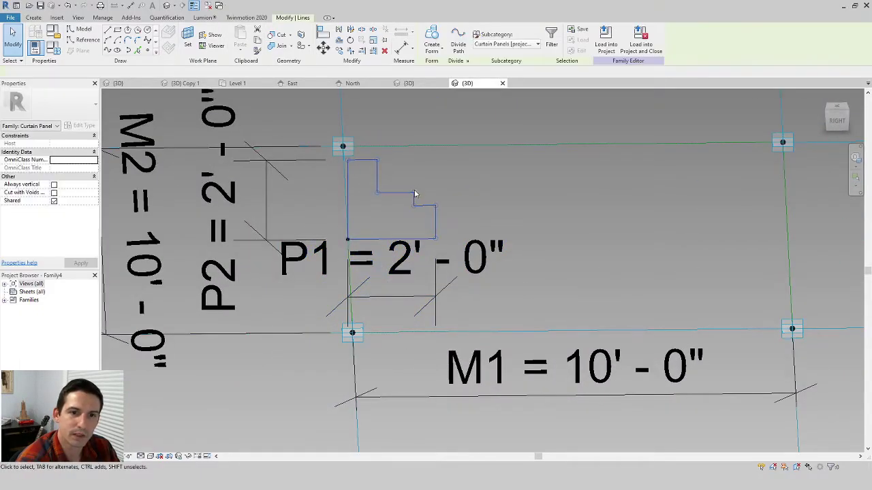
middle_click_drag(476, 200, 524, 211, "shift")
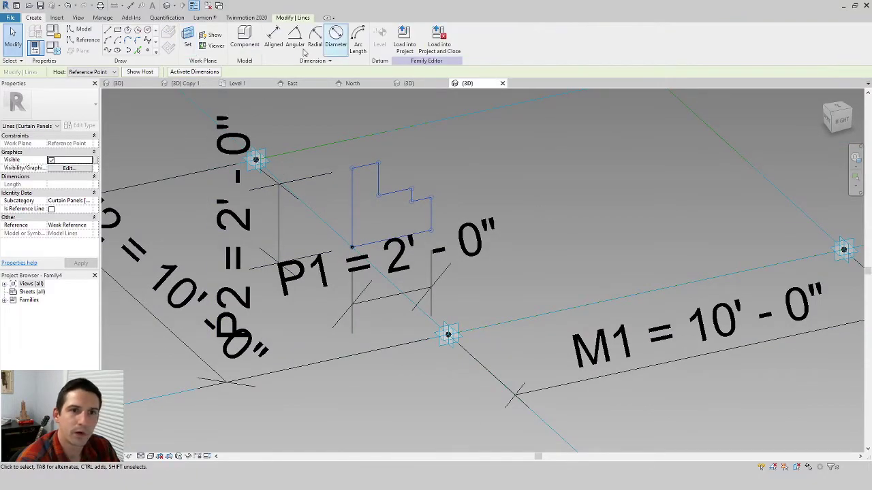
left_click(273, 35)
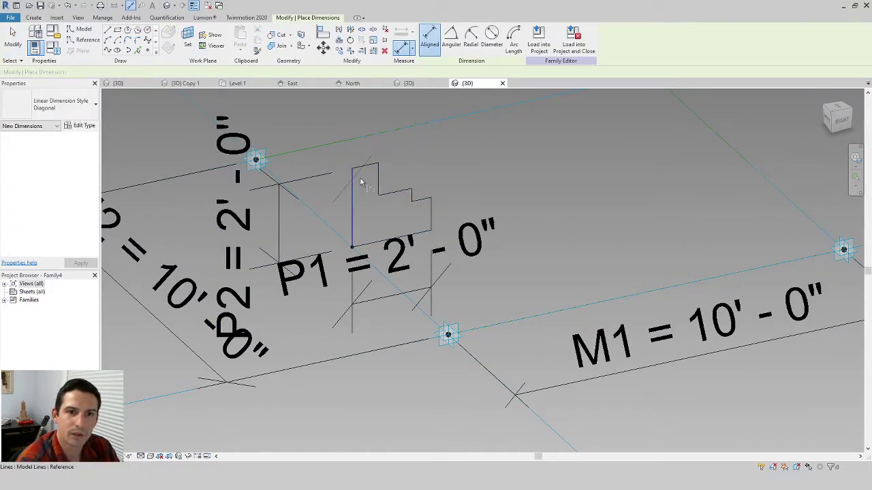
key("Escape")
key("Escape")
scroll(407, 187, "down", 2)
middle_click_drag(408, 190, 429, 228, "shift")
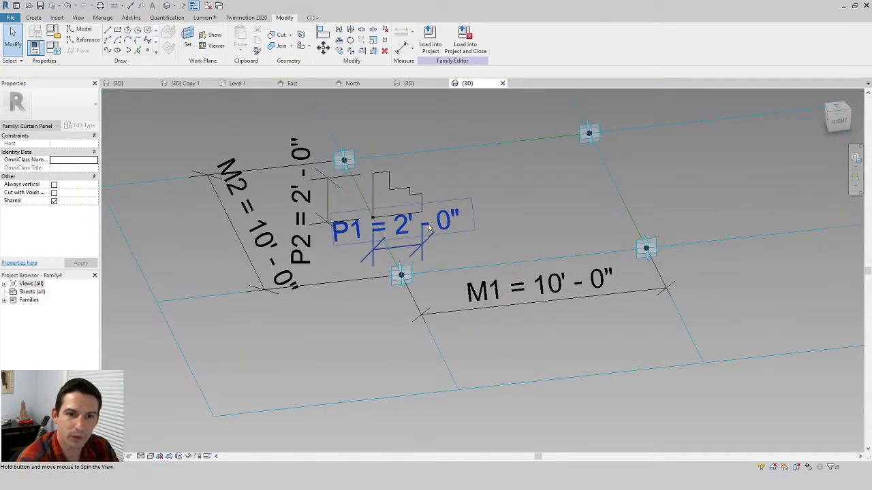
- Check the parameter labels on the stepped profile's overall width and height dimensions
left_click(418, 227)
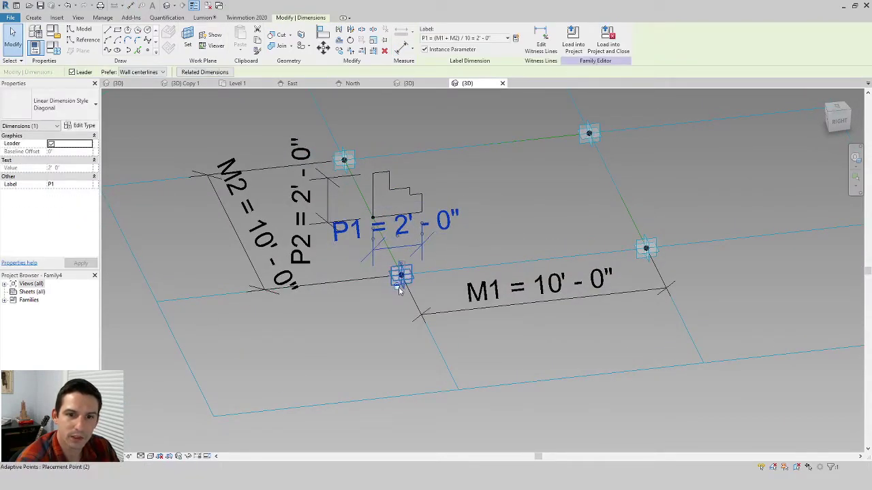
left_click(326, 200)
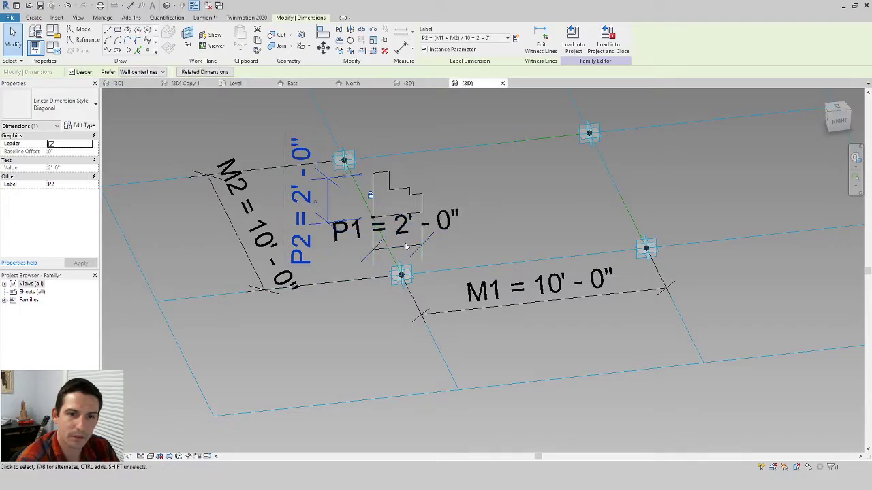
left_click(399, 279)
left_click(444, 198)
middle_click_drag(444, 197, 498, 197, "shift")
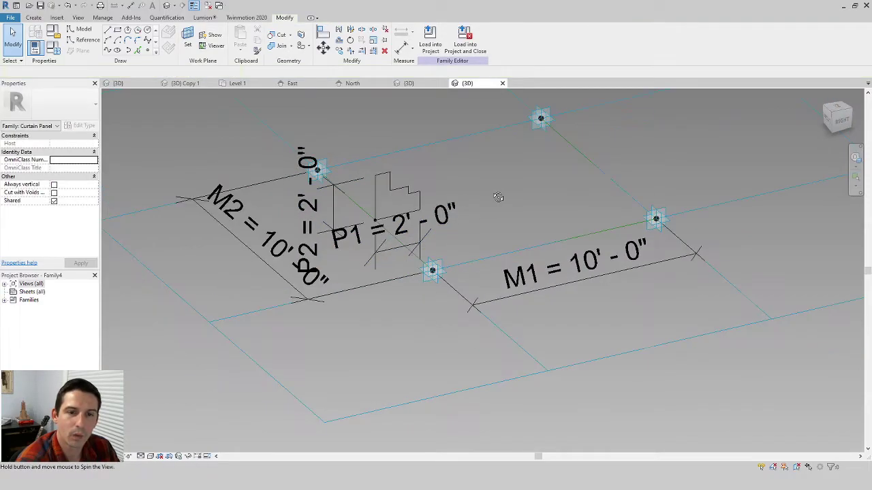
- Add an aligned dimension string across the stepped profile's four vertical lines, placed above the profile, and make its segments equal
scroll(434, 195, "up", 2)
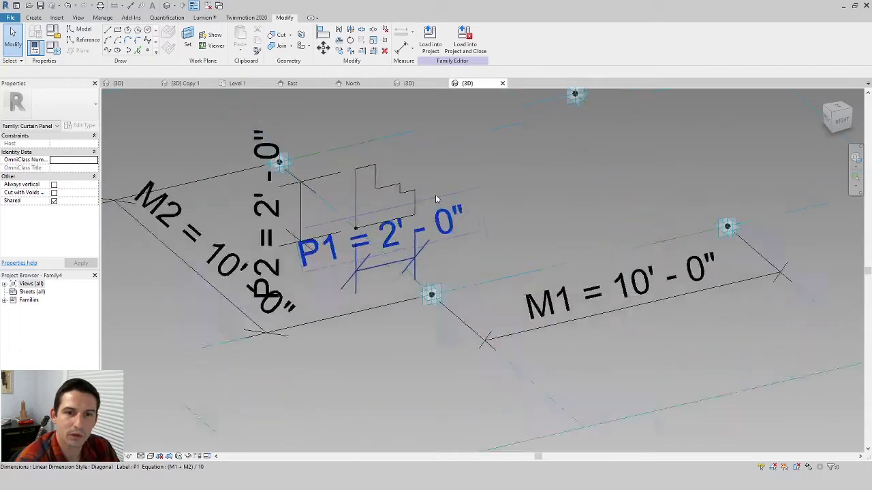
left_click(34, 17)
left_click(274, 37)
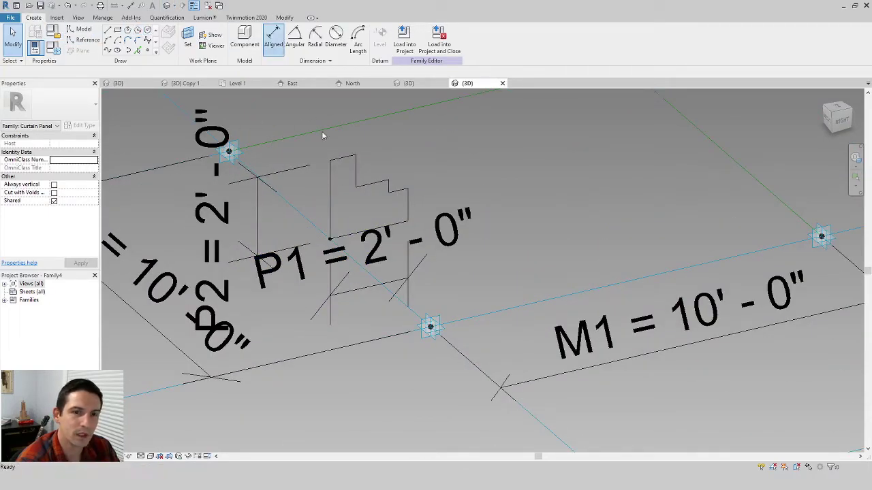
left_click(329, 177)
left_click(357, 171)
left_click(389, 186)
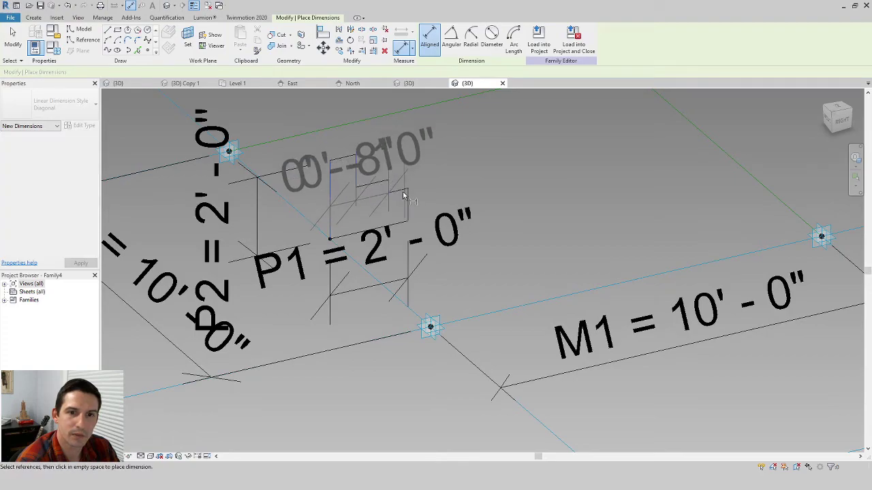
left_click(411, 192)
middle_click_drag(444, 140, 450, 316)
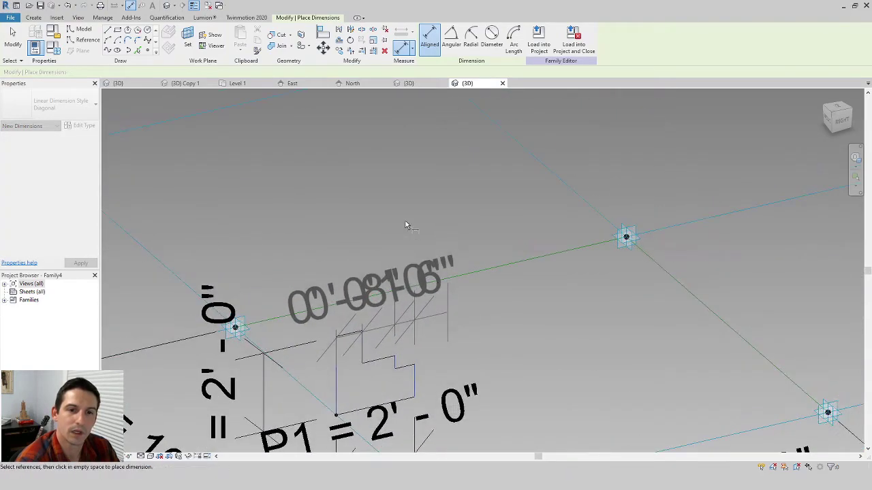
scroll(406, 225, "down", 4)
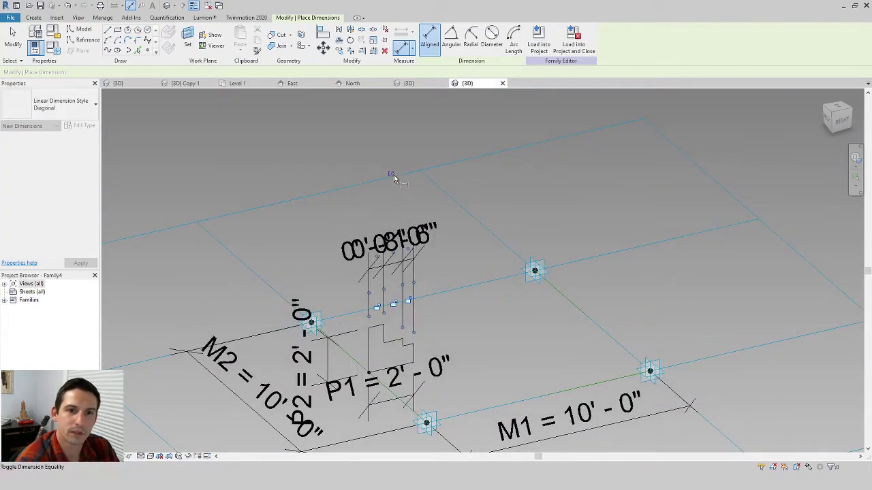
left_click(393, 177)
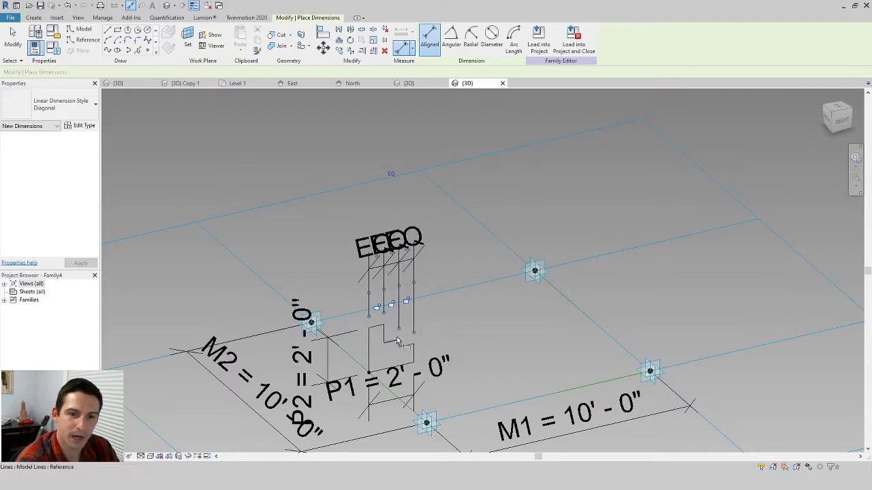
middle_click_drag(467, 317, 386, 302, "shift")
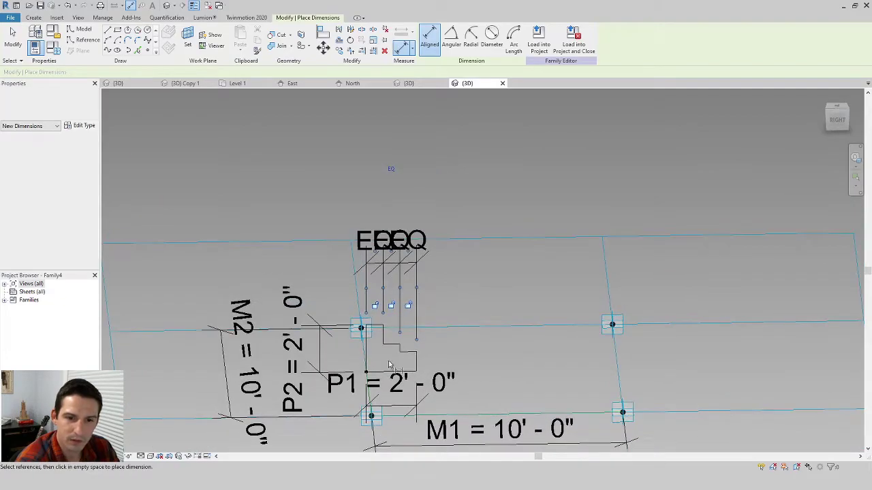
- Add an aligned dimension string across the stepped profile's four horizontal lines, placed beside the profile, and make its segments equal
scroll(391, 356, "up", 2)
left_click(369, 291)
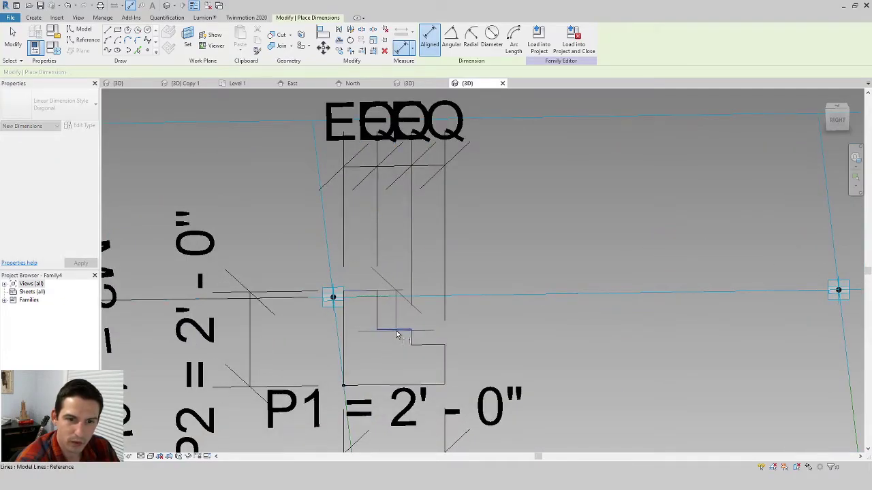
left_click(396, 330)
left_click(438, 345)
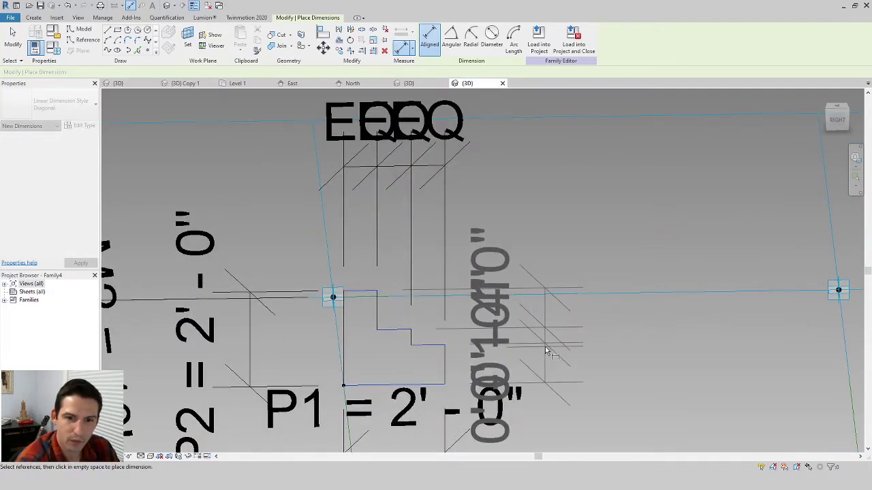
scroll(544, 347, "down", 4)
left_click(700, 340)
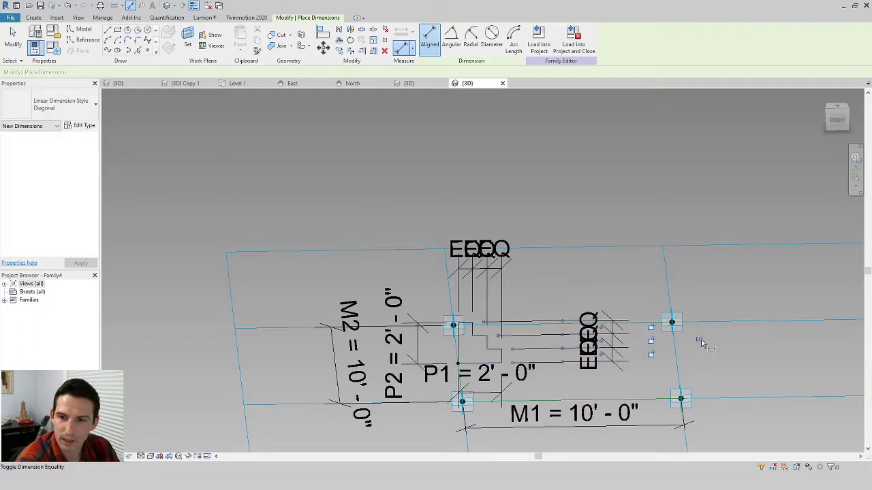
middle_click_drag(605, 362, 360, 290, "shift")
key("Escape")
key("Escape")
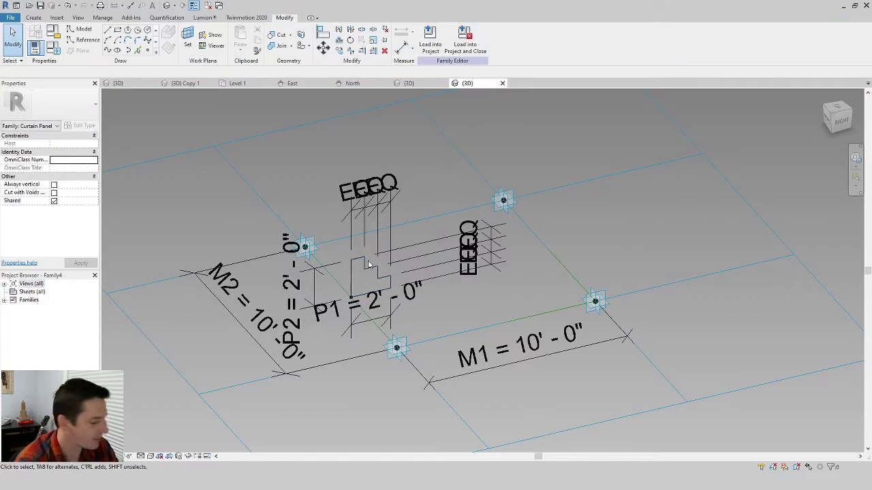
- Create a solid form by sweeping the stepped profile along the square loop of four reference lines
key("Tab")
left_click(366, 265)
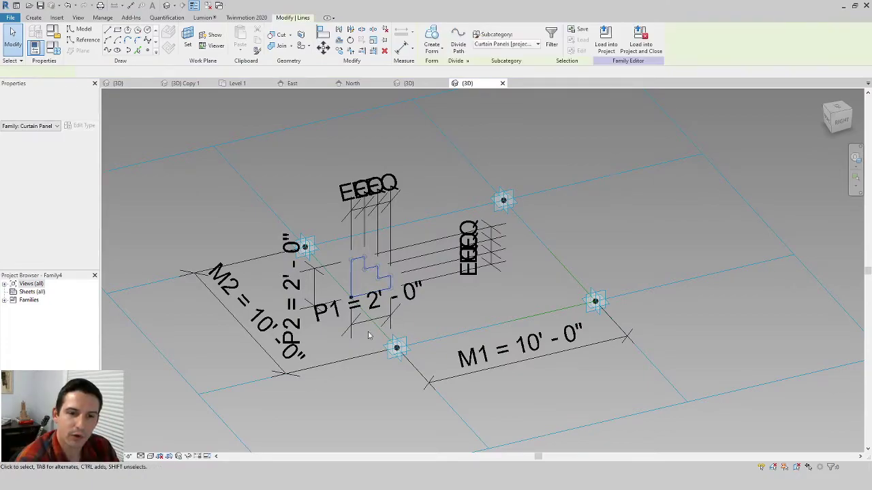
key("Tab")
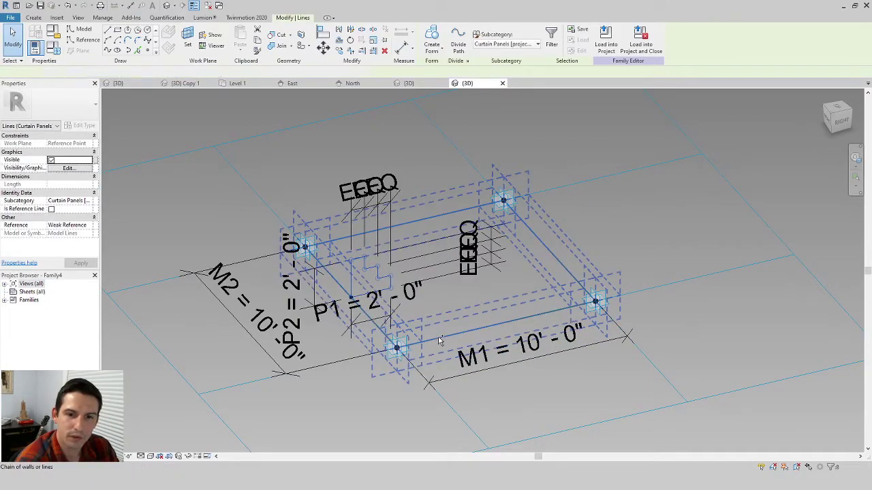
left_click(460, 328)
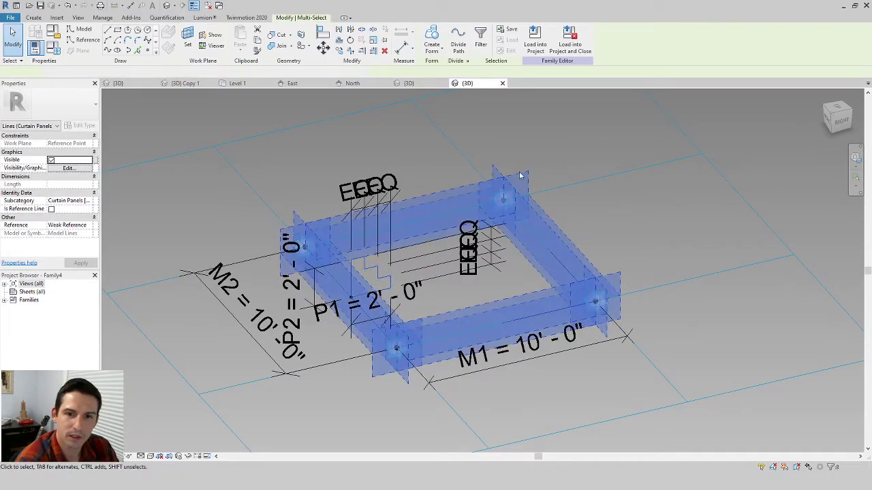
left_click(507, 246, "ctrl")
left_click(437, 42)
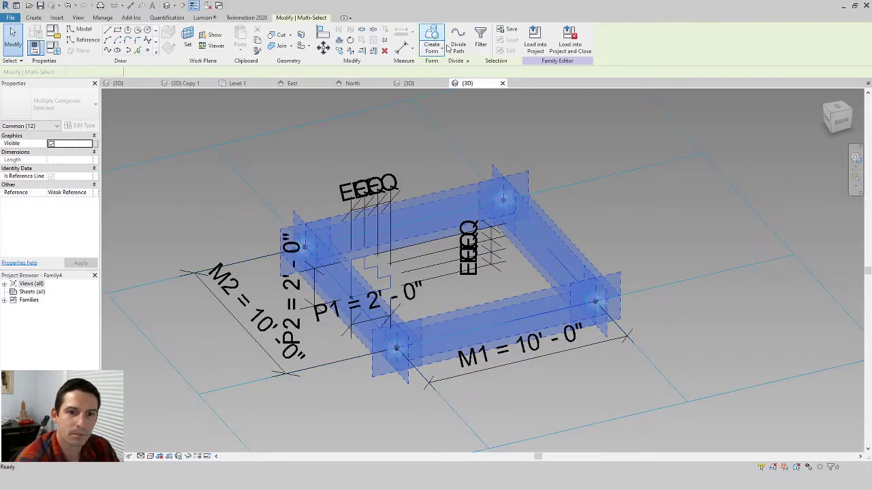
key("Escape")
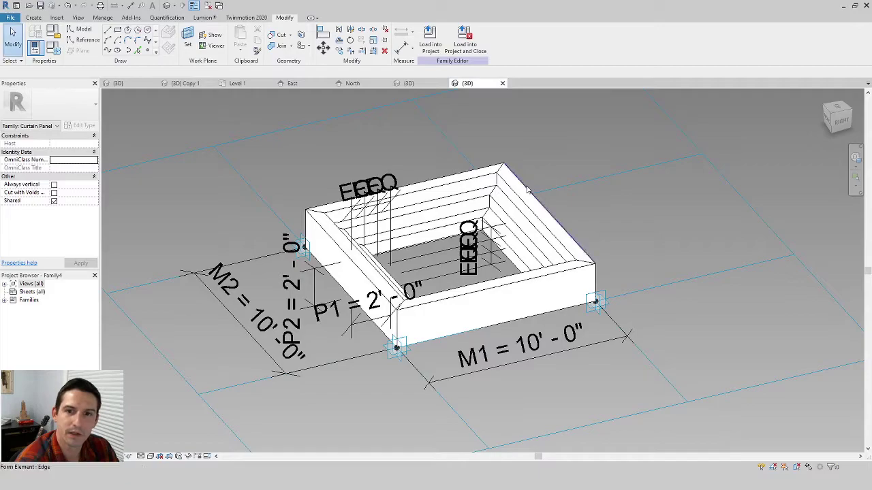
- Search the material library for concrete and assign Concrete, Cast In Situ to the whole stepped frame form
key("Tab")
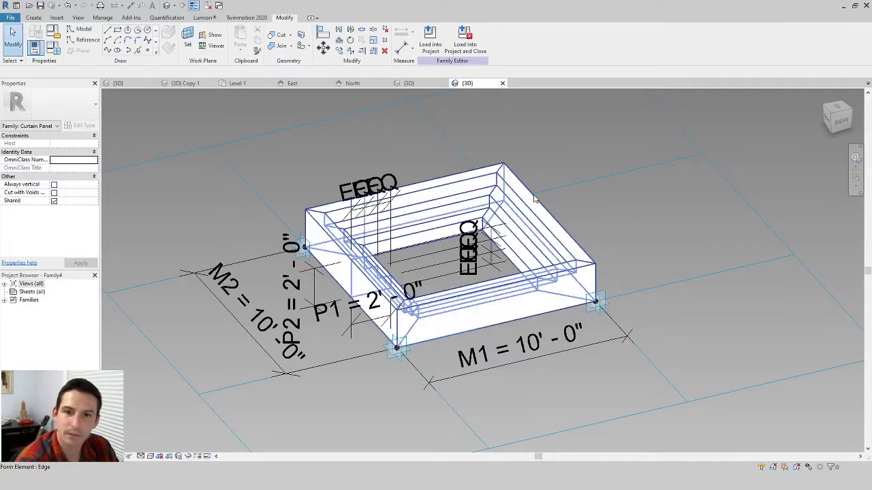
left_click(534, 196)
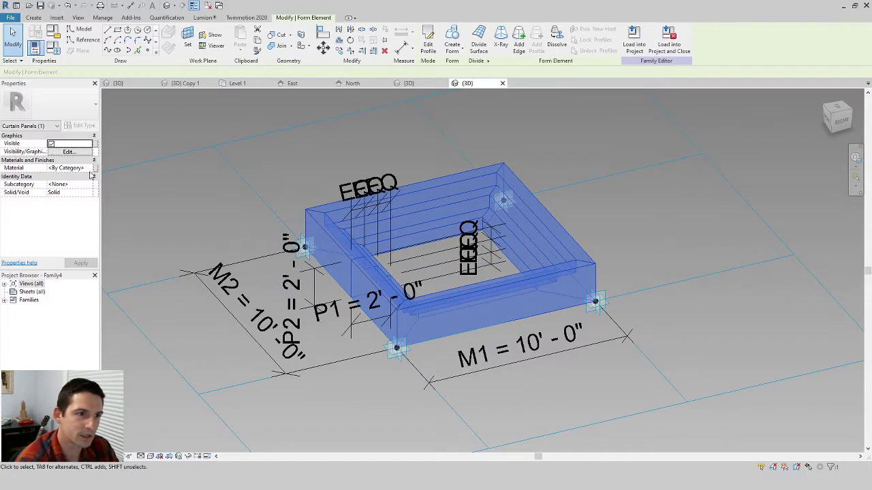
left_click(88, 169)
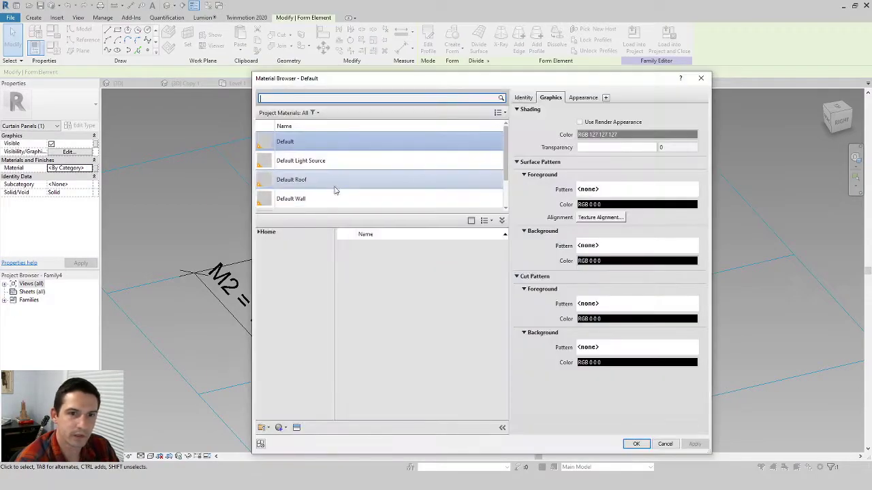
type("concrt")
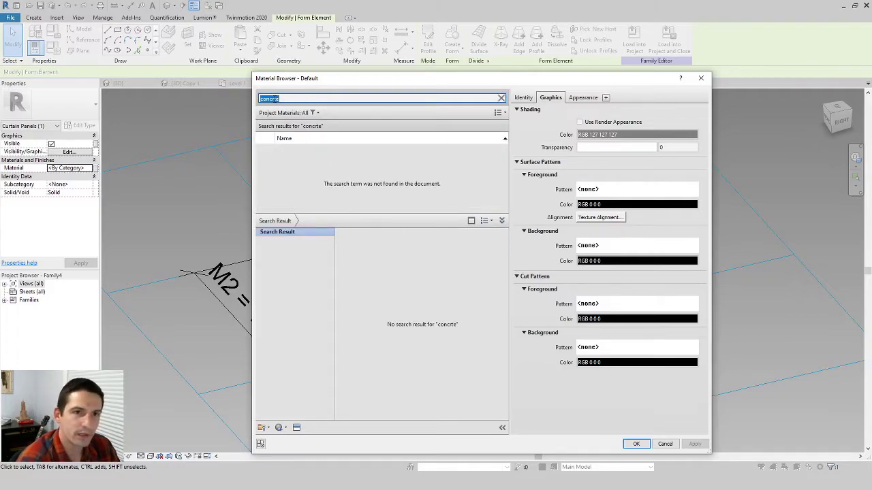
type("e")
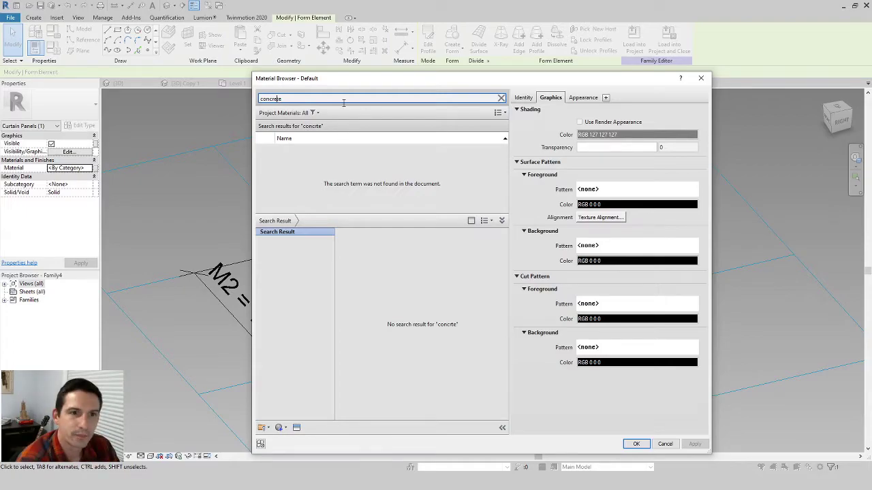
scroll(432, 310, "down", 2)
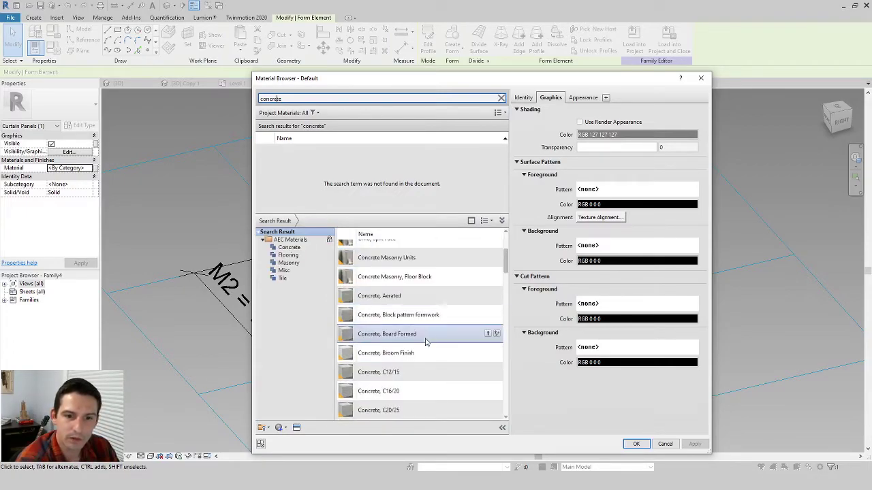
scroll(413, 350, "down", 1)
scroll(415, 308, "down", 6)
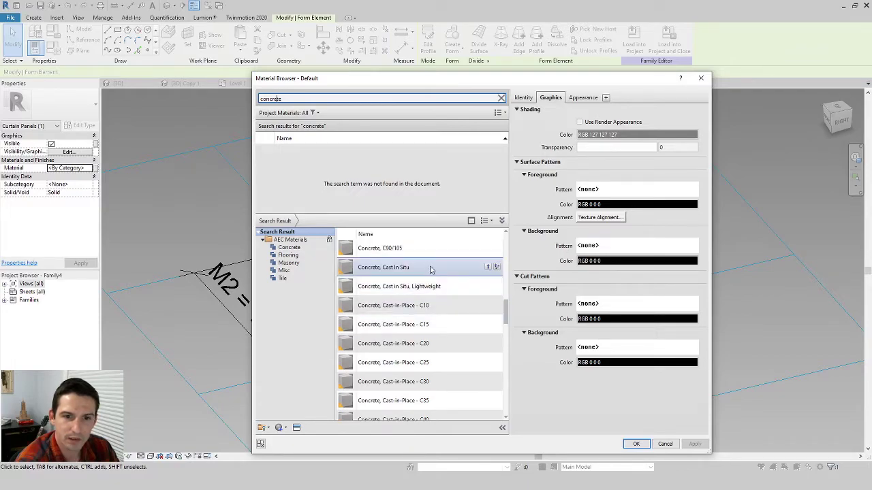
left_click(481, 269)
left_click(487, 267)
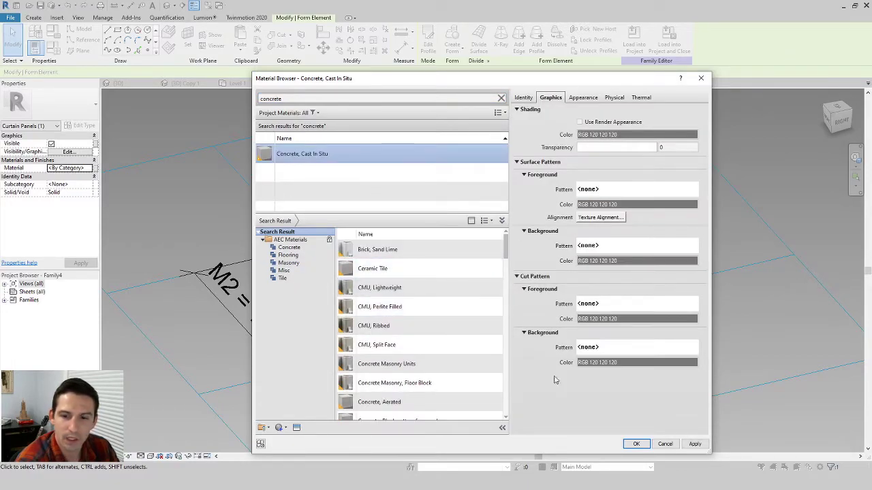
left_click(636, 444)
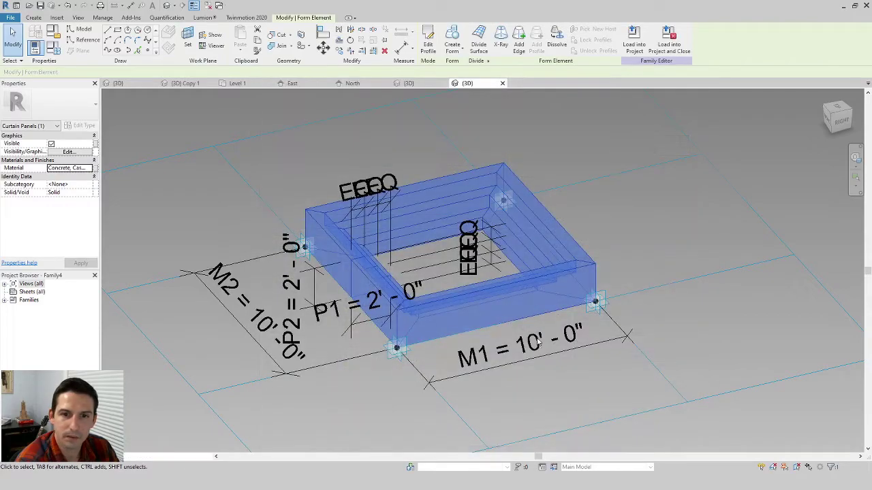
middle_click_drag(512, 298, 488, 332, "shift")
middle_click_drag(624, 331, 643, 332, "shift")
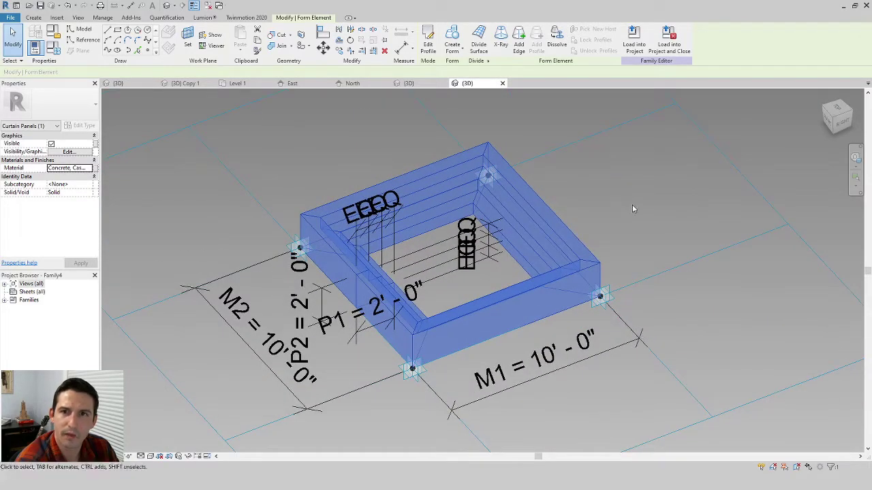
left_click(676, 214)
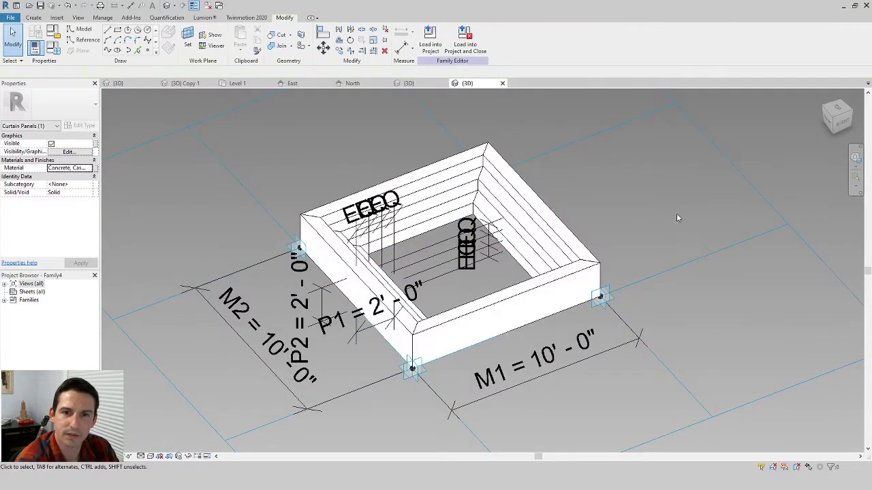
- Save the panel family as WAFFLE CURTAIN WALL PANEL in the WAFFLE DOME folder
left_click(11, 18)
left_click(31, 101)
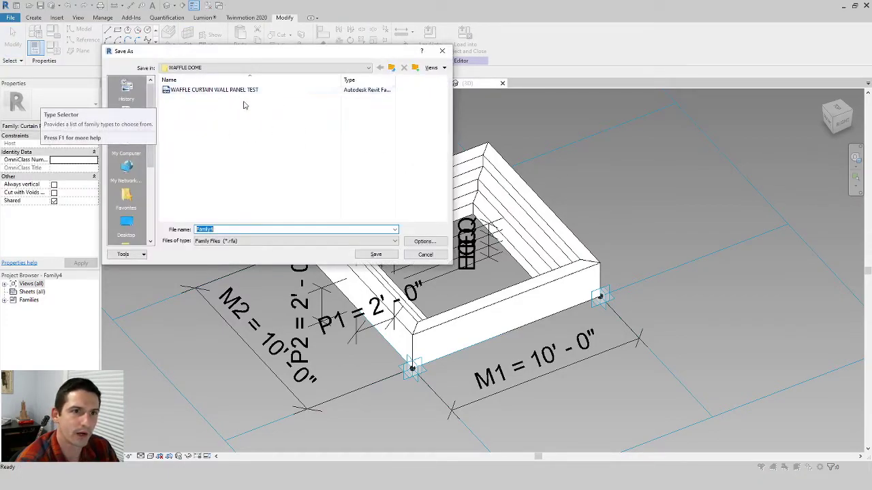
left_click(213, 90)
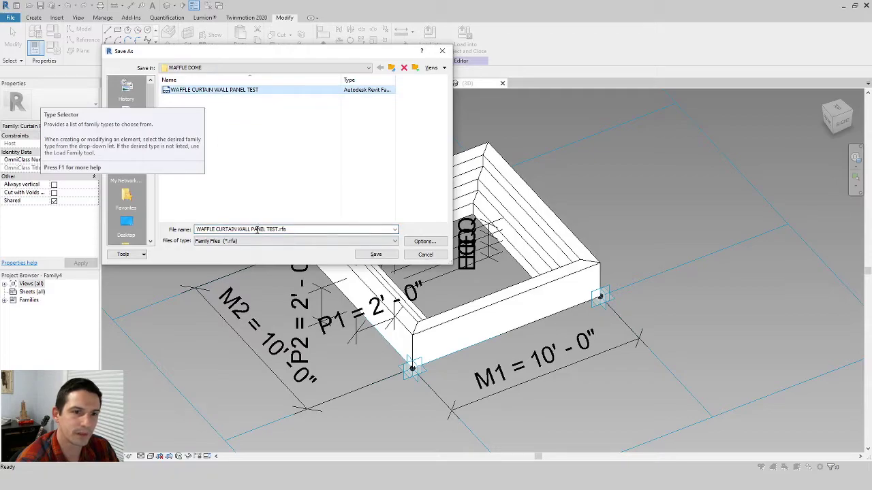
left_click(267, 229)
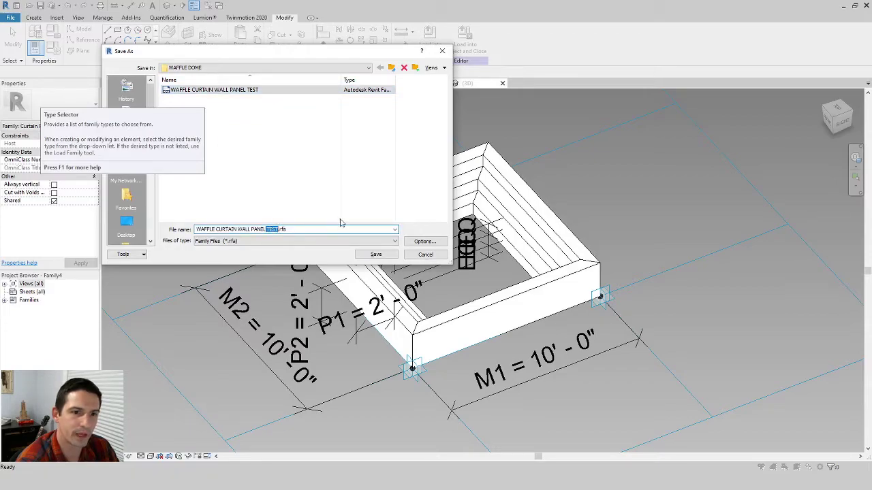
key("BackSpace")
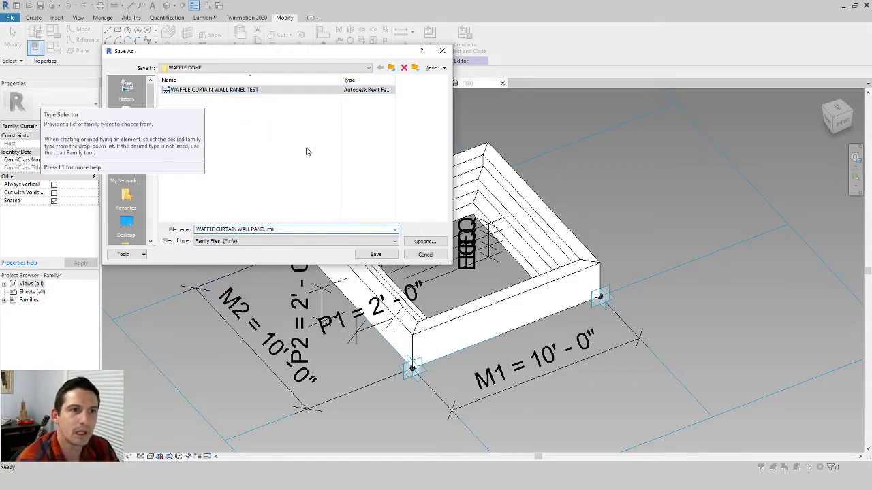
left_click(384, 256)
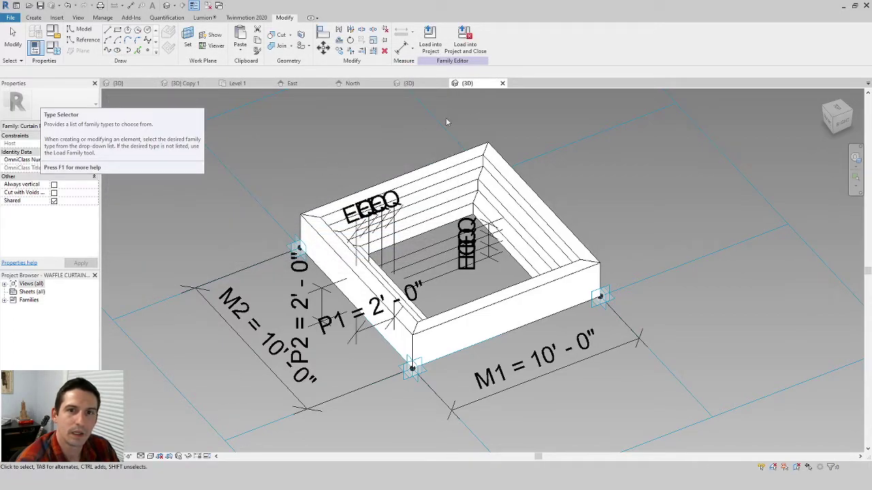
- Load the panel family into Project2 only, excluding Waffle Dome Part 3 Test, and close the family
left_click(469, 46)
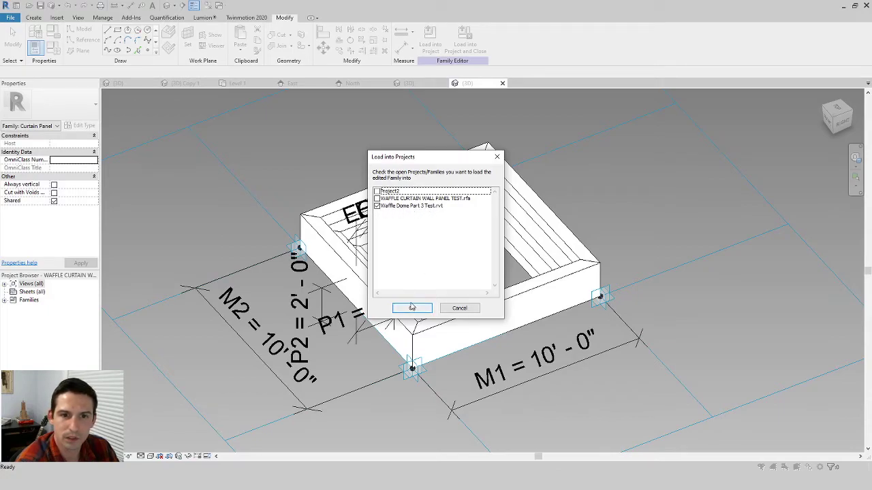
left_click(378, 192)
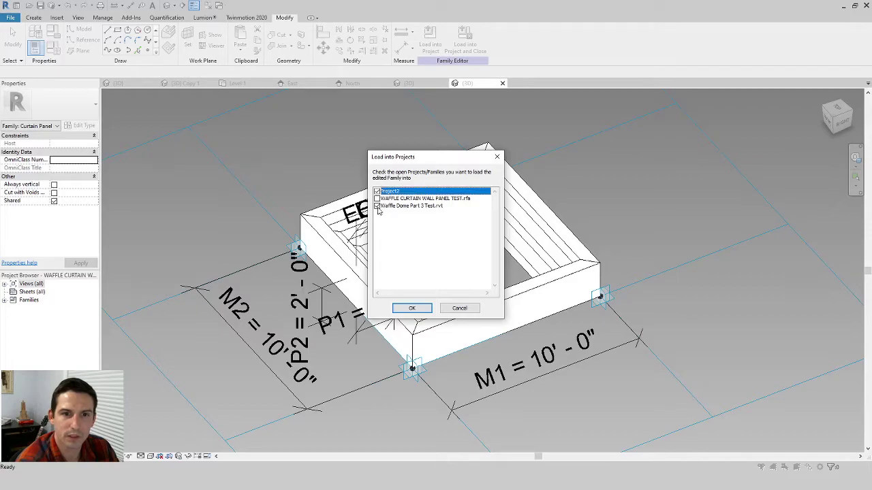
left_click(376, 206)
left_click(422, 310)
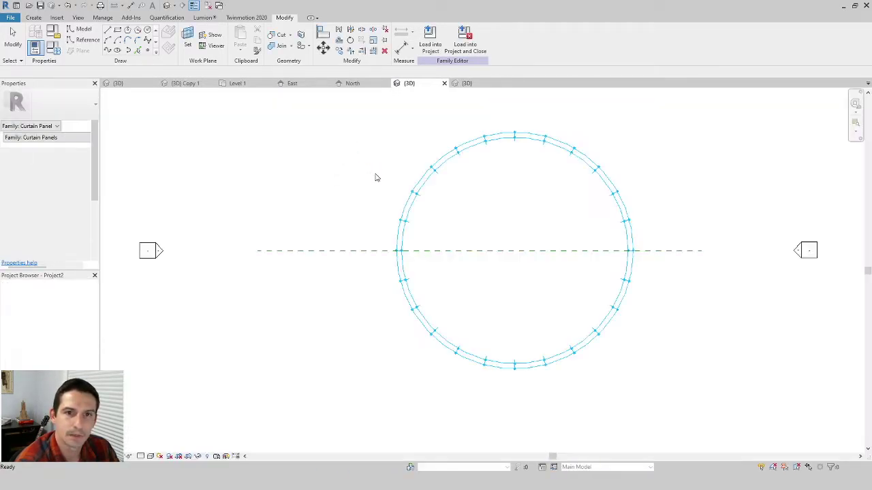
- Close the (3D) Copy 1 and (3D) views, keeping only the Level 1 plan open
middle_click_drag(519, 272, 391, 309)
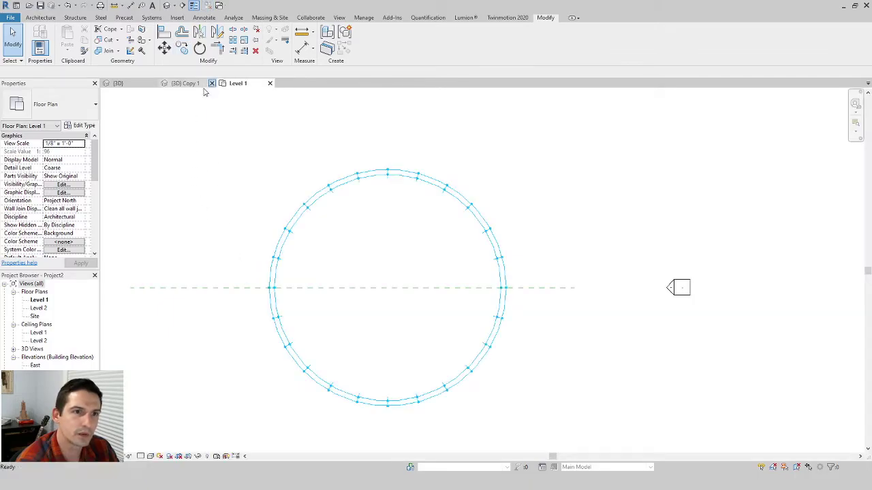
left_click(212, 83)
left_click(420, 247)
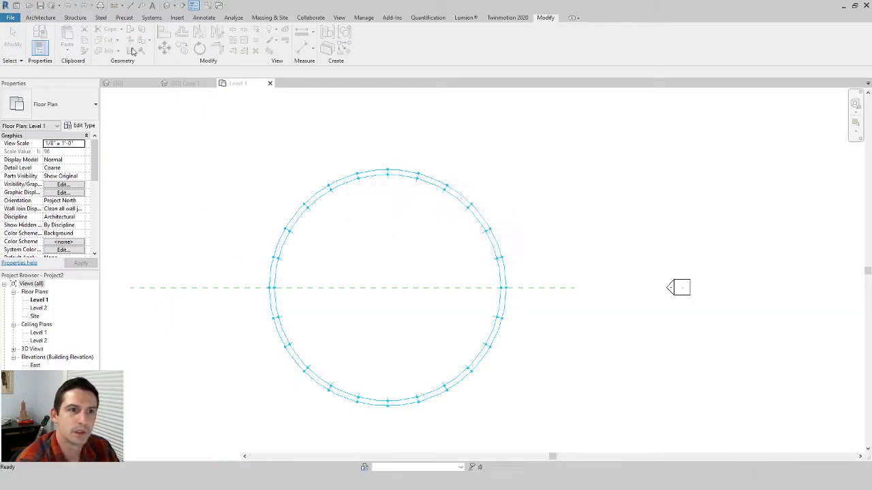
left_click(153, 85)
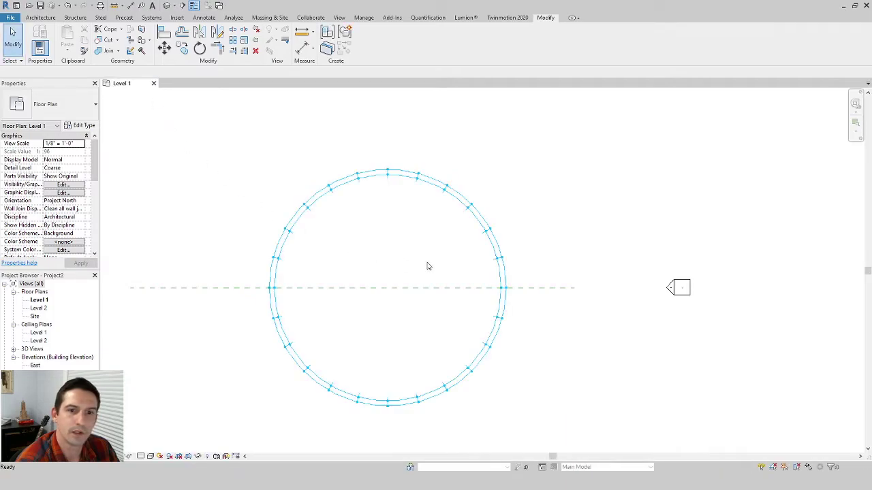
- Open Project2's default 3D view and start editing the divided dome mass in place
left_click(166, 5)
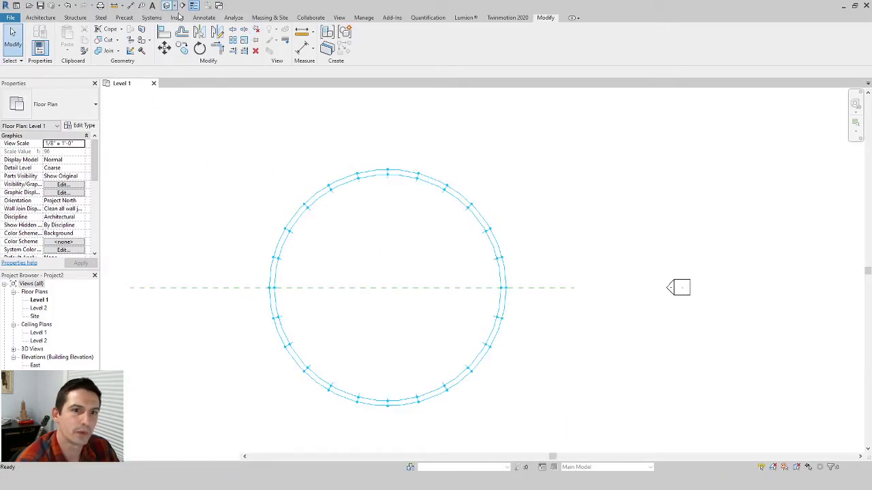
middle_click_drag(560, 296, 410, 299, "shift")
scroll(350, 300, "up", 5)
middle_click_drag(390, 260, 473, 297)
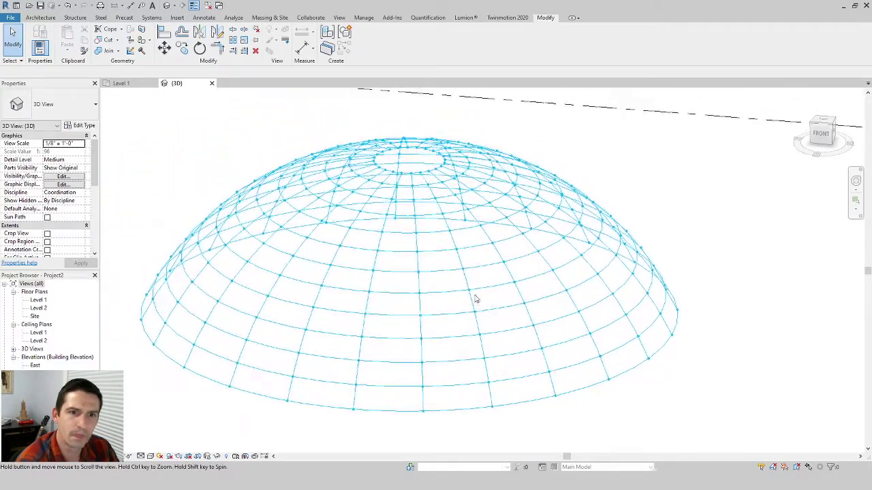
left_click(360, 191)
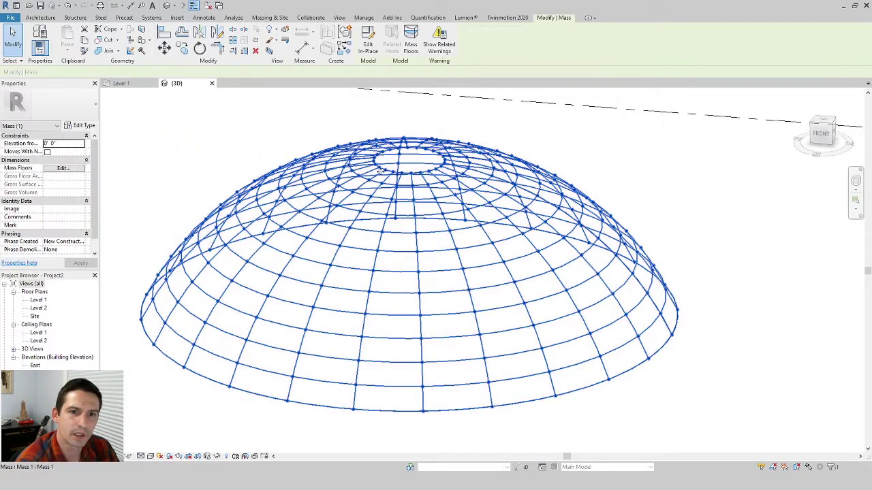
left_click(369, 42)
double_click(432, 135)
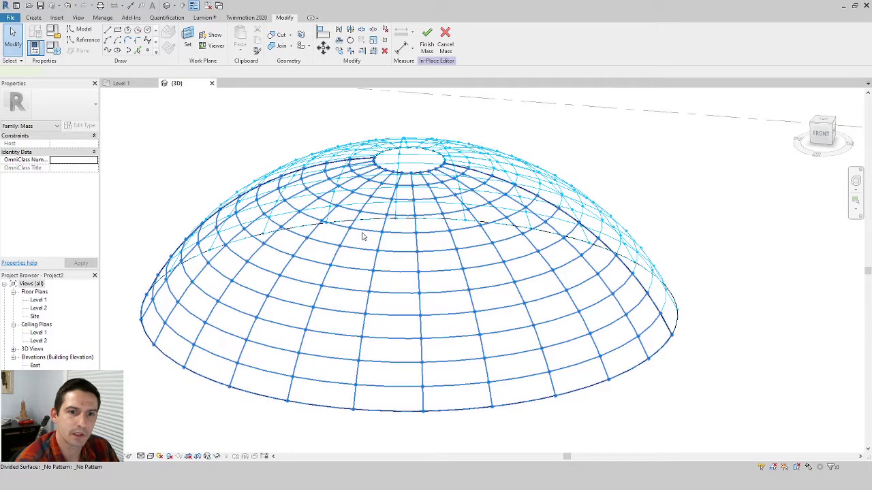
- Place one WAFFLE CURTAIN WALL PANEL component clockwise on the four nodes of a single grid cell on the front half of the dome
left_click(439, 276)
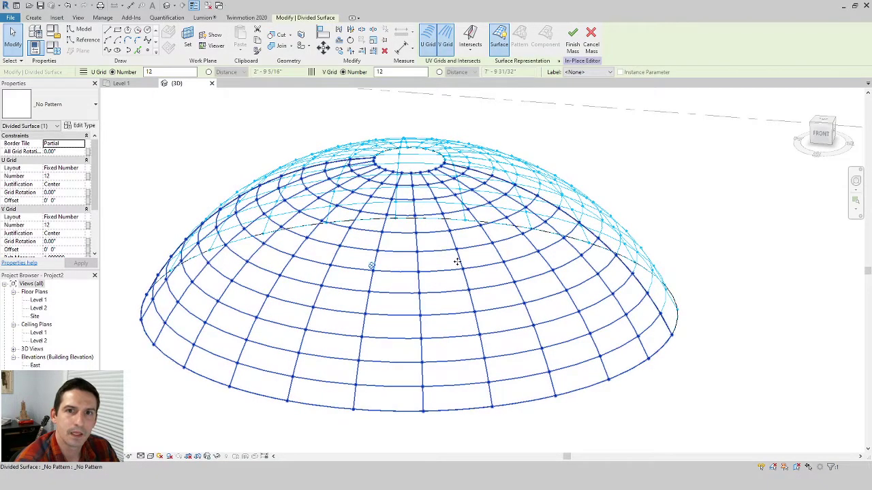
left_click(34, 17)
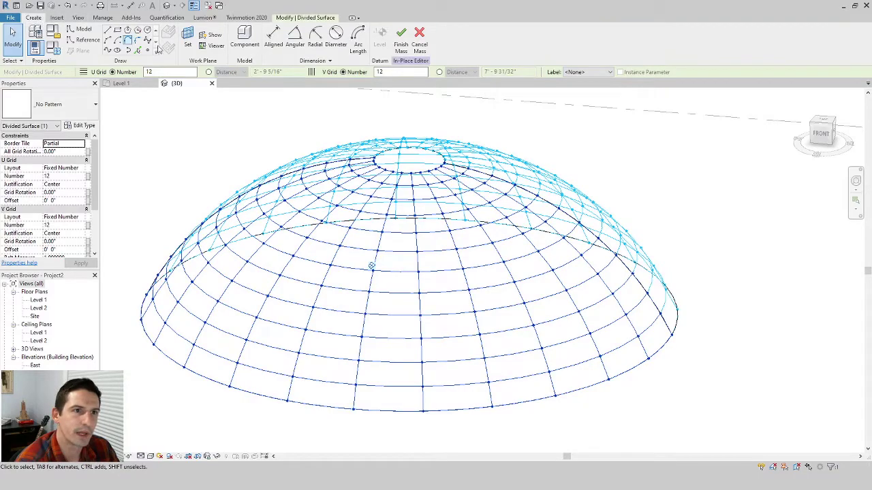
left_click(244, 39)
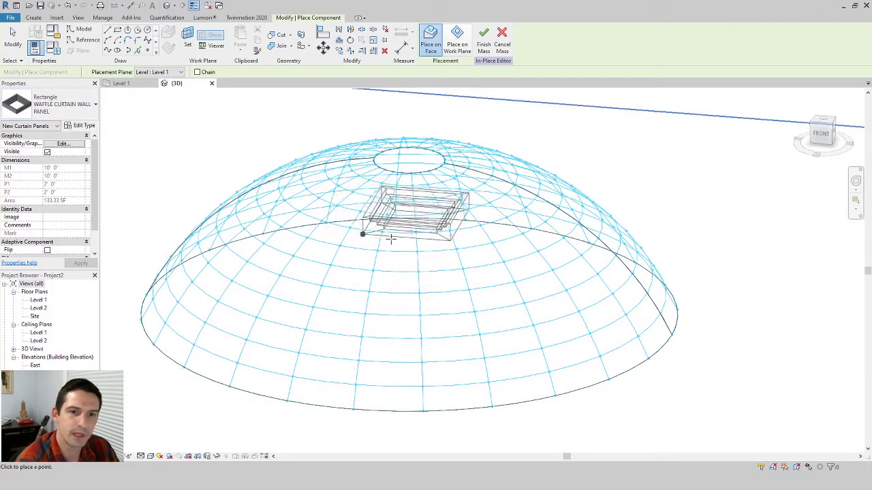
scroll(414, 248, "up", 4)
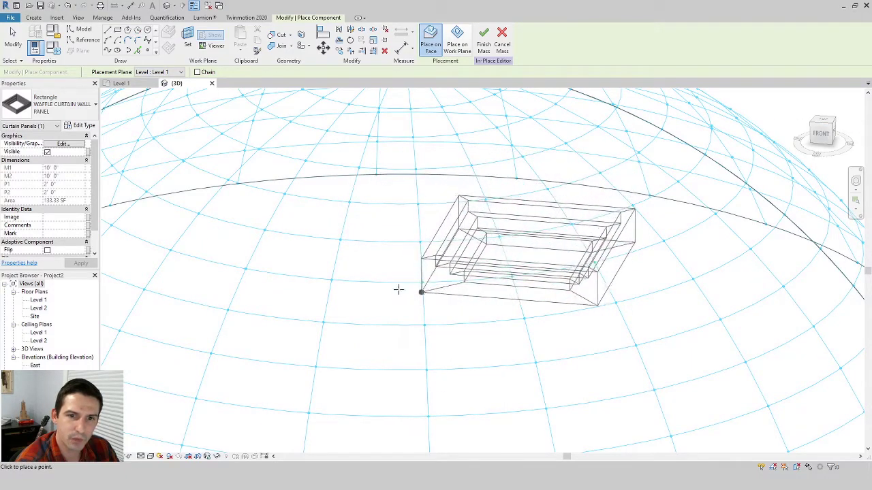
left_click(421, 241)
left_click(421, 275)
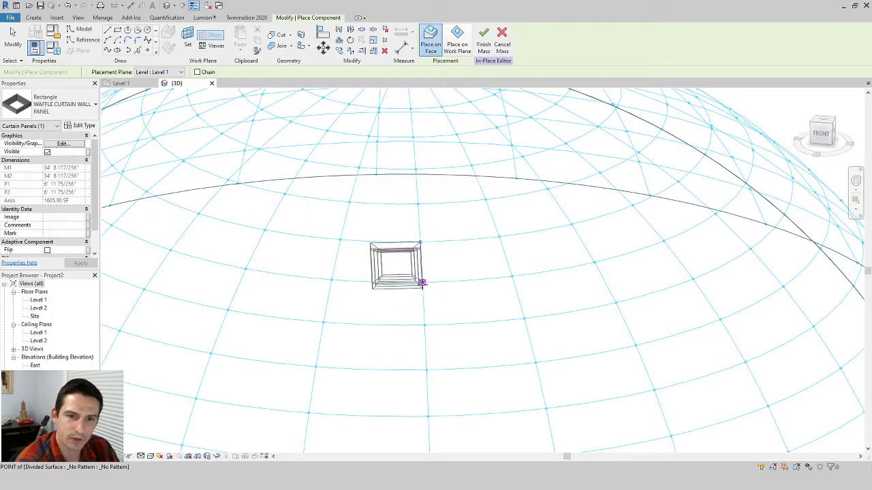
left_click(421, 282)
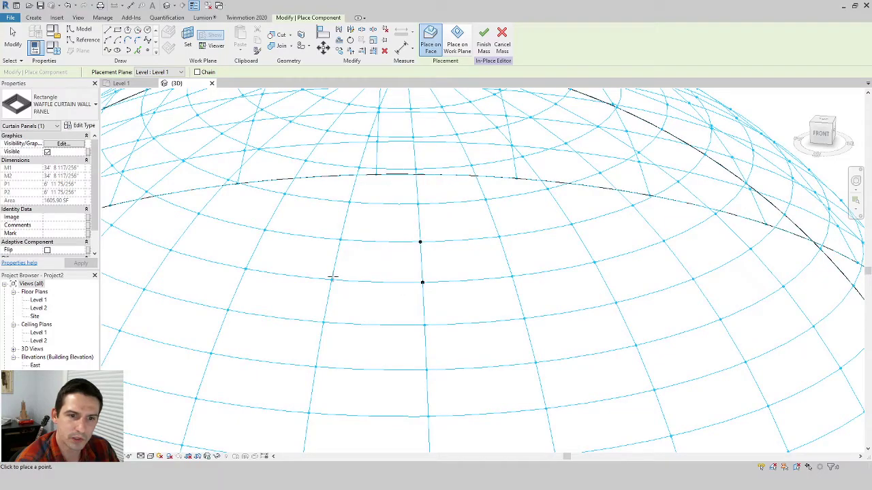
left_click(340, 240)
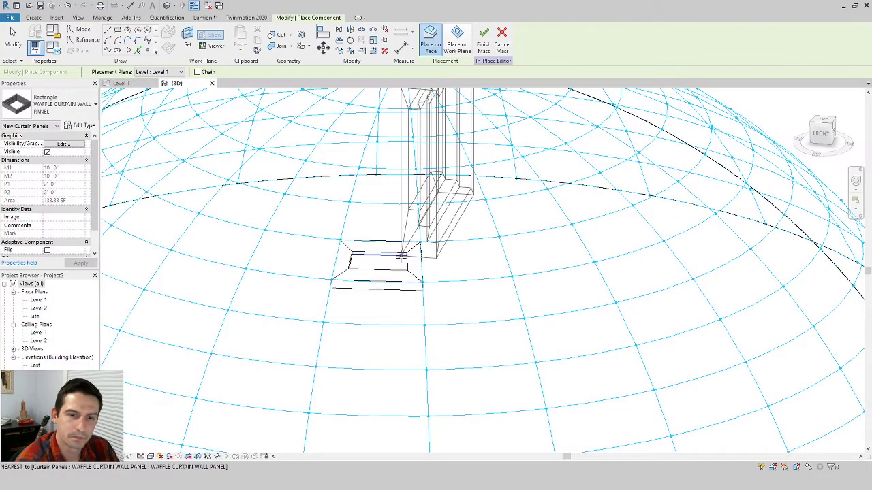
- Repeat the placed waffle panel across its half of the dome's divided surface
scroll(401, 258, "down", 2)
middle_click_drag(456, 290, 621, 265, "shift")
scroll(486, 238, "down", 5)
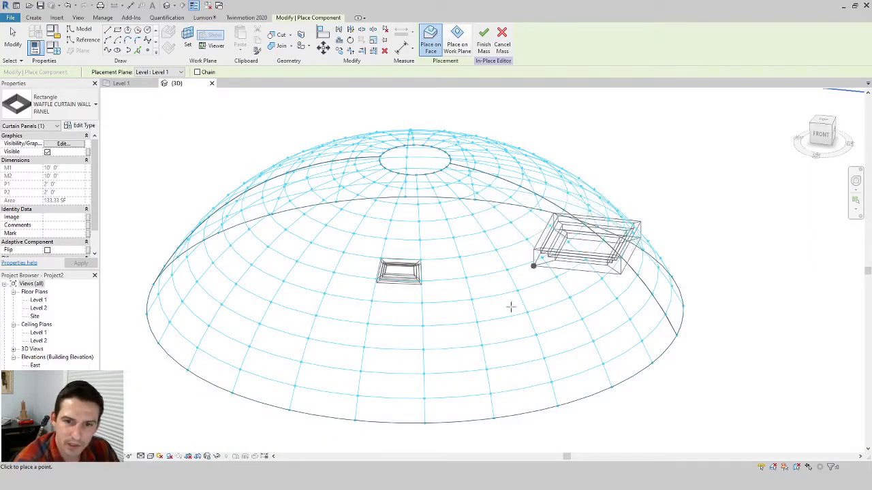
scroll(443, 276, "up", 3)
key("Escape")
left_click(410, 291)
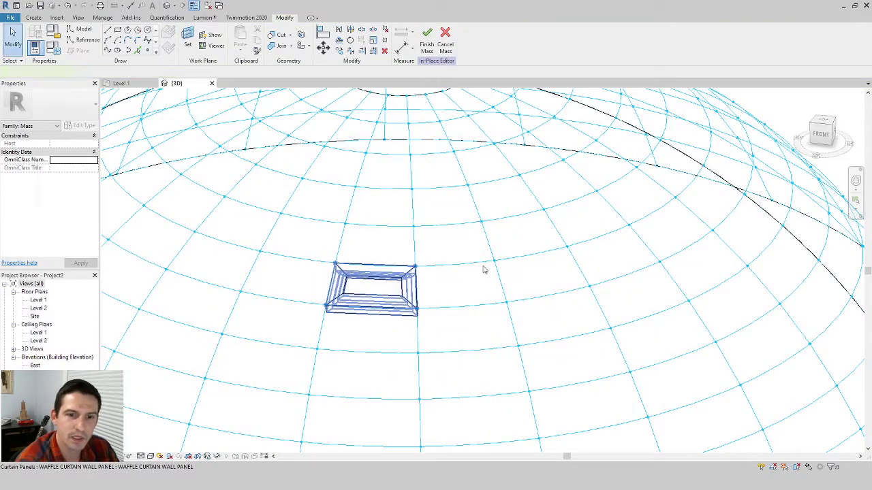
scroll(442, 287, "down", 3)
middle_click_drag(523, 310, 408, 312, "shift")
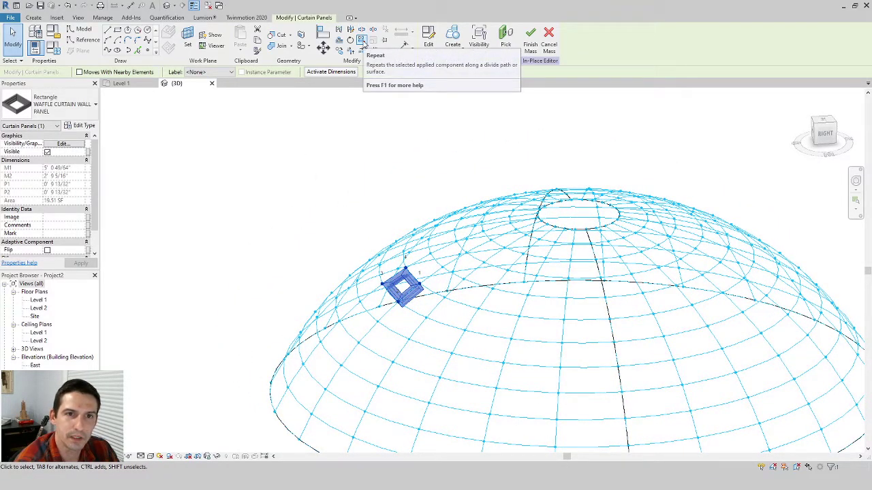
left_click(362, 42)
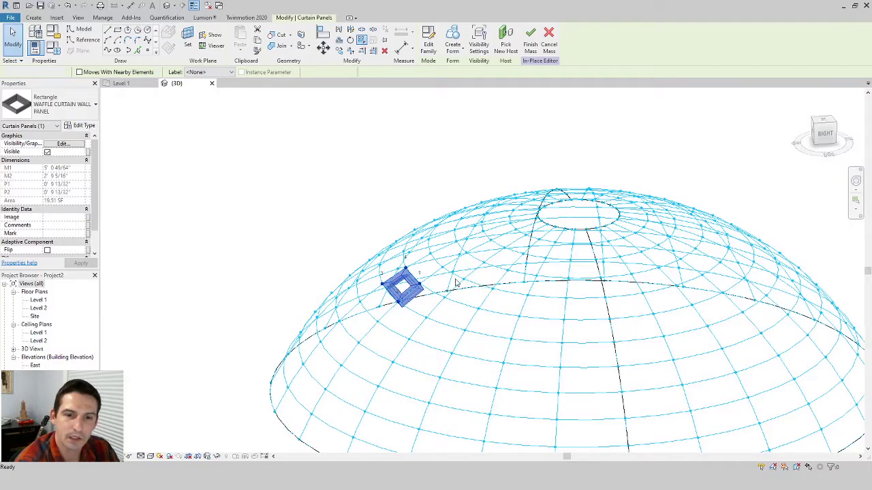
- Place another waffle panel clockwise on the four nodes of one grid cell on the dome's empty half
scroll(456, 282, "down", 2)
middle_click_drag(675, 350, 467, 310, "shift")
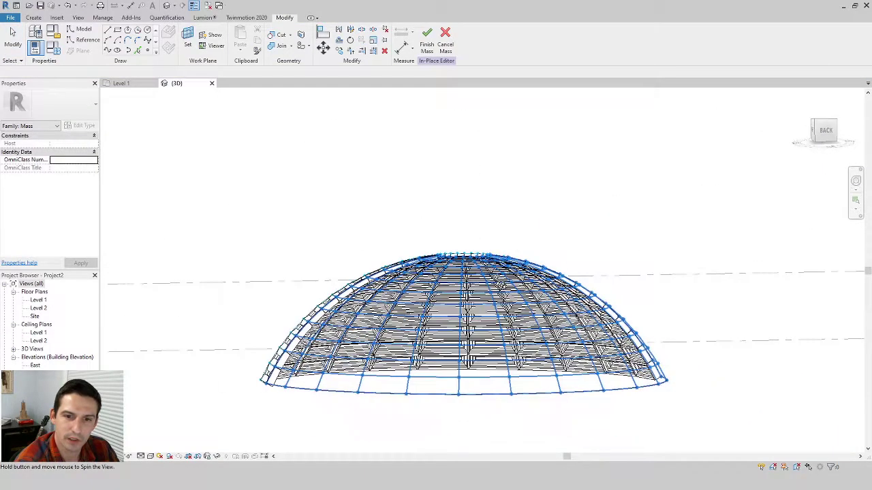
middle_click_drag(518, 354, 509, 269, "shift")
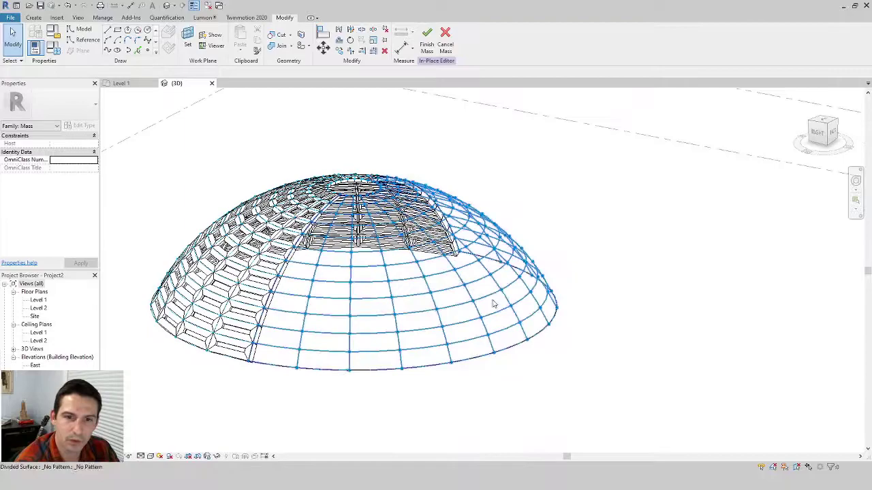
left_click(510, 269)
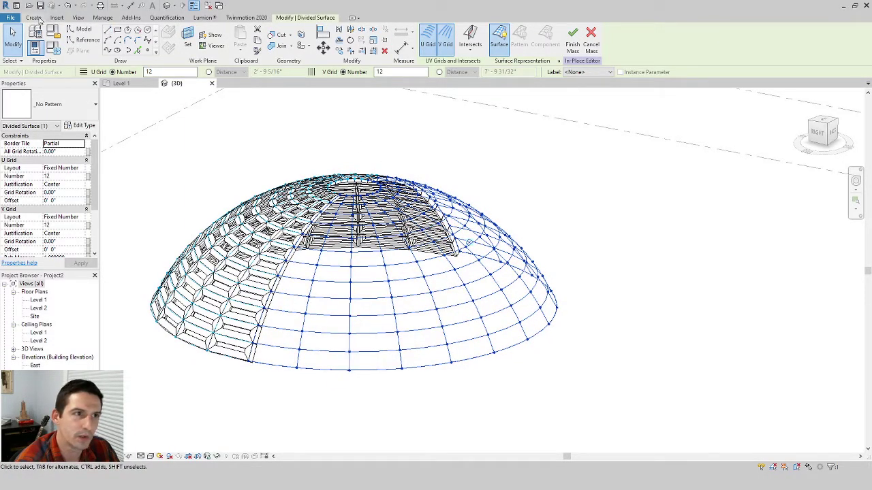
left_click(33, 17)
left_click(243, 38)
scroll(433, 258, "up", 2)
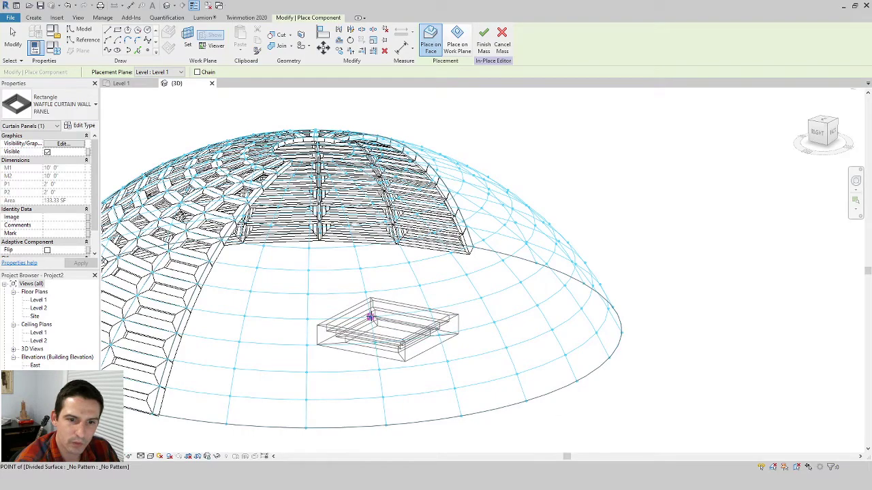
left_click(371, 317)
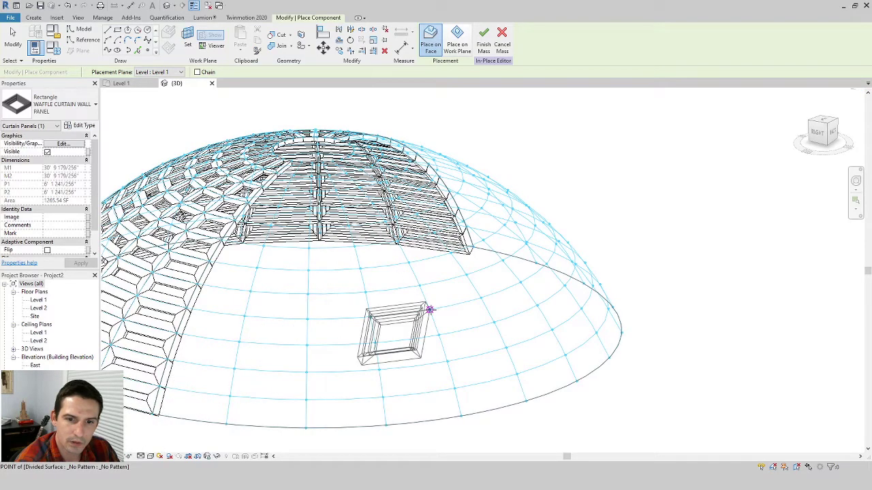
left_click(439, 335)
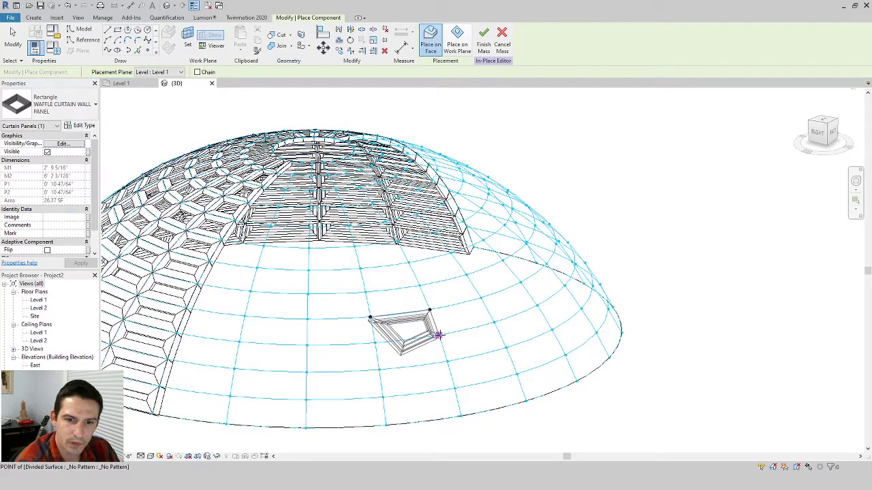
left_click(374, 342)
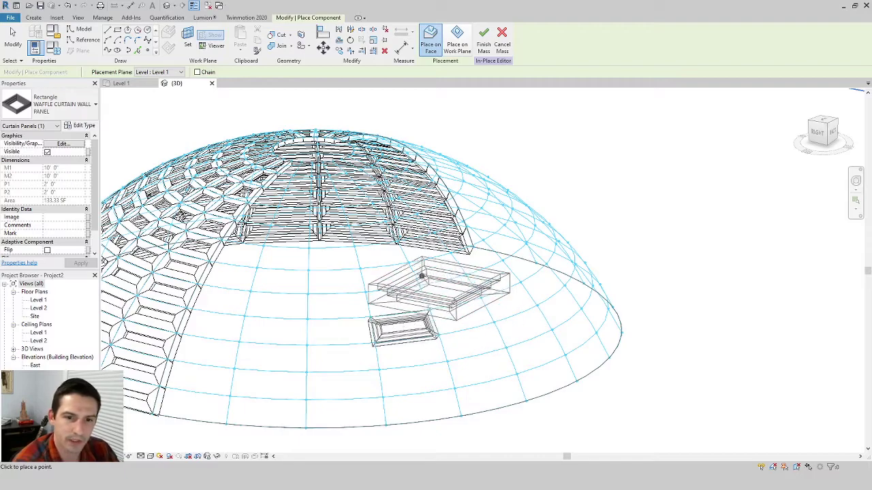
- Repeat the second waffle panel over the remaining half of the dome
left_click(424, 315)
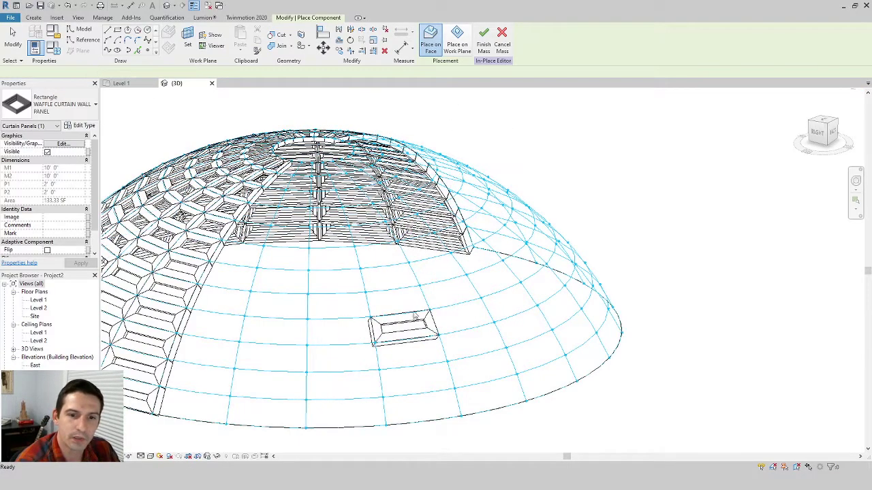
key("Escape")
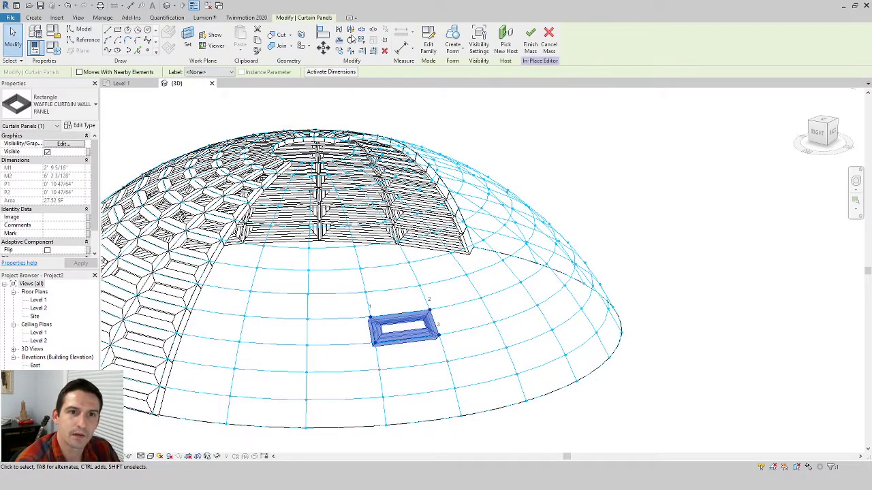
left_click(362, 41)
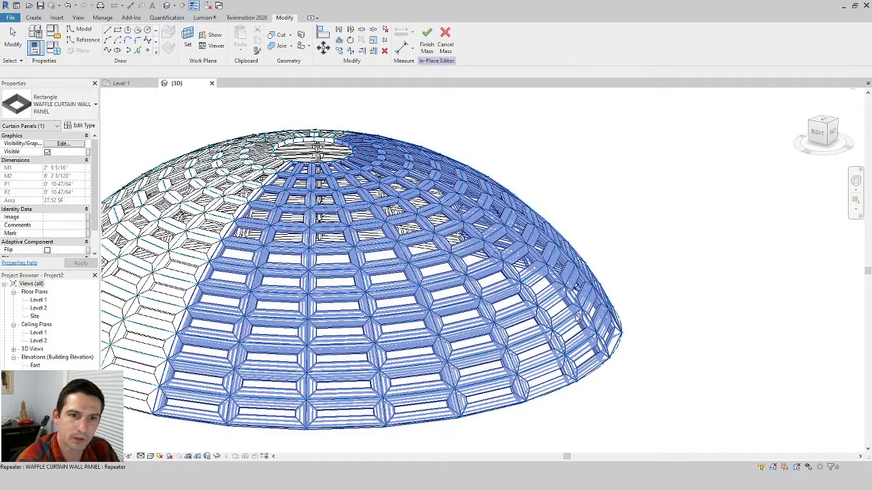
- Inspect the panelled dome from the other sides and finish the in-place mass
middle_click_drag(502, 313, 642, 278, "shift")
scroll(721, 276, "down", 2)
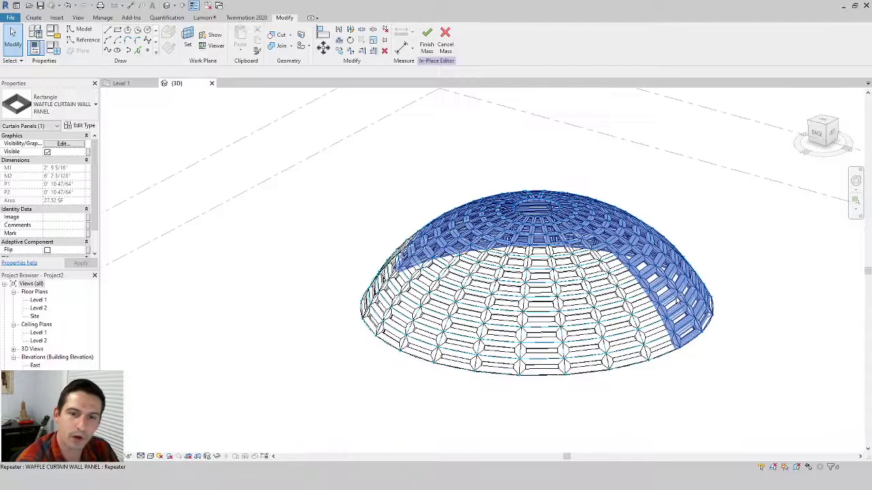
middle_click_drag(721, 276, 497, 344, "shift")
key("Escape")
left_click(429, 41)
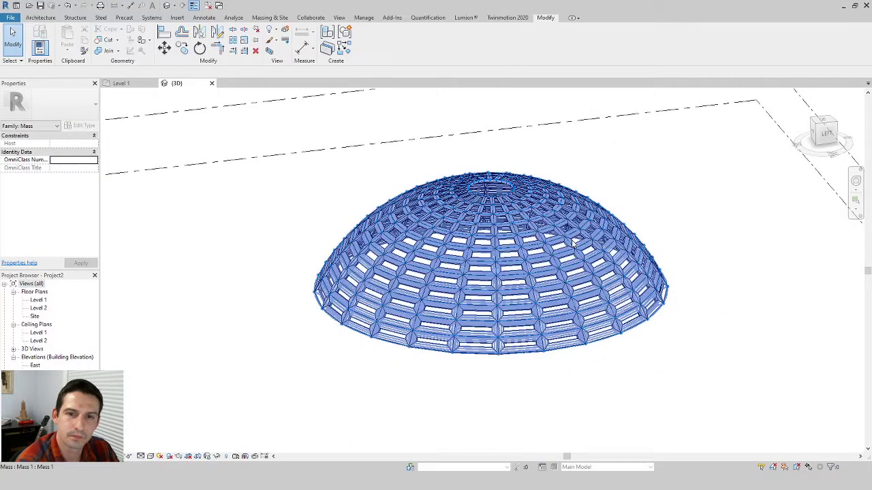
- Start a wall by face and duplicate the Generic - 8" basic wall type as 6" concrete
middle_click_drag(571, 241, 460, 288, "shift")
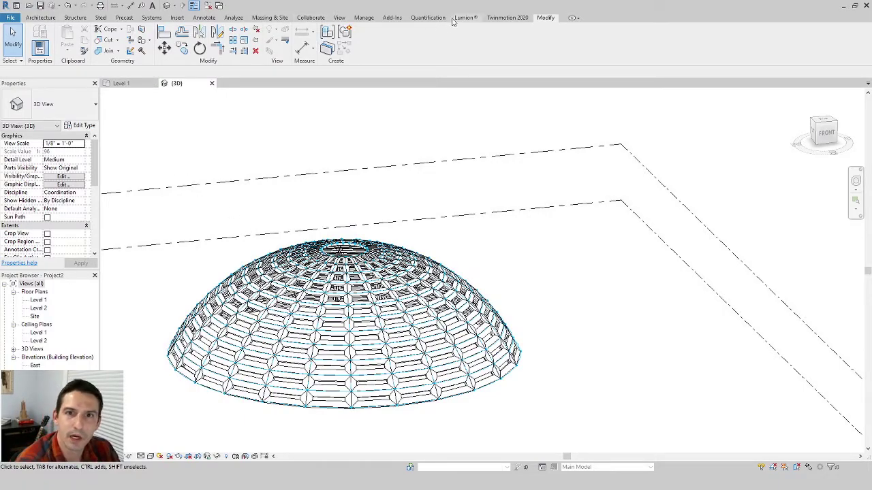
left_click(268, 18)
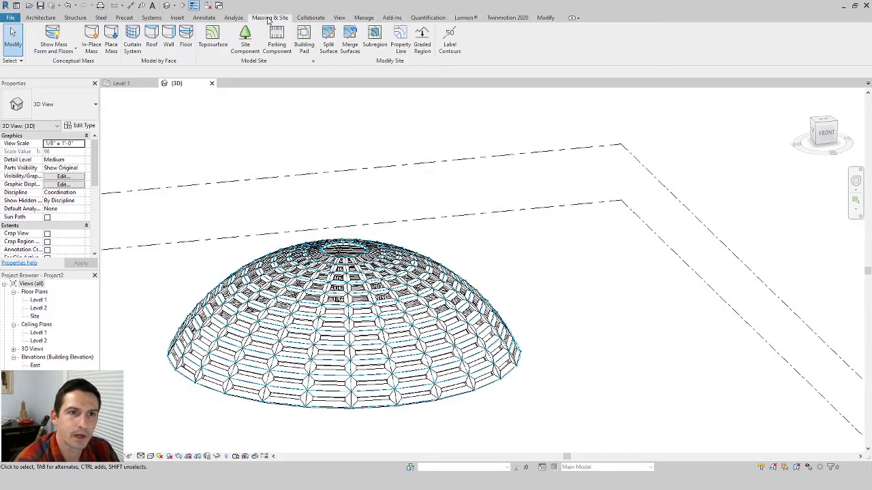
left_click(169, 35)
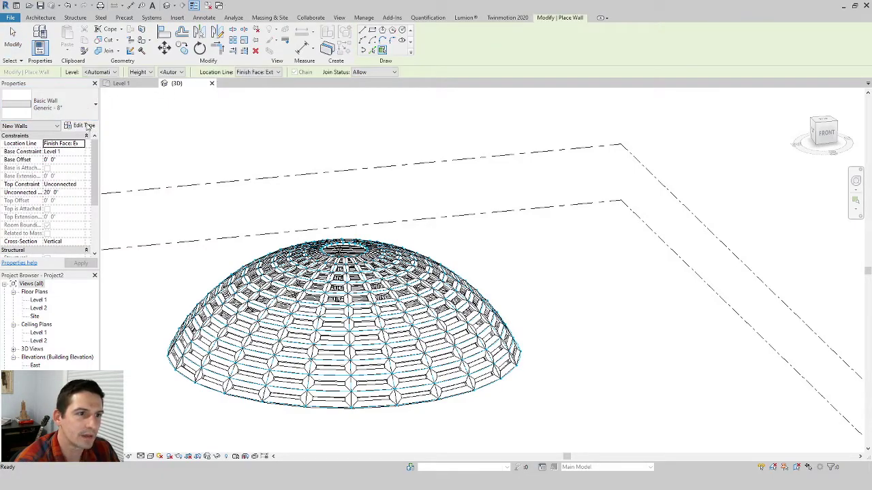
left_click(90, 127)
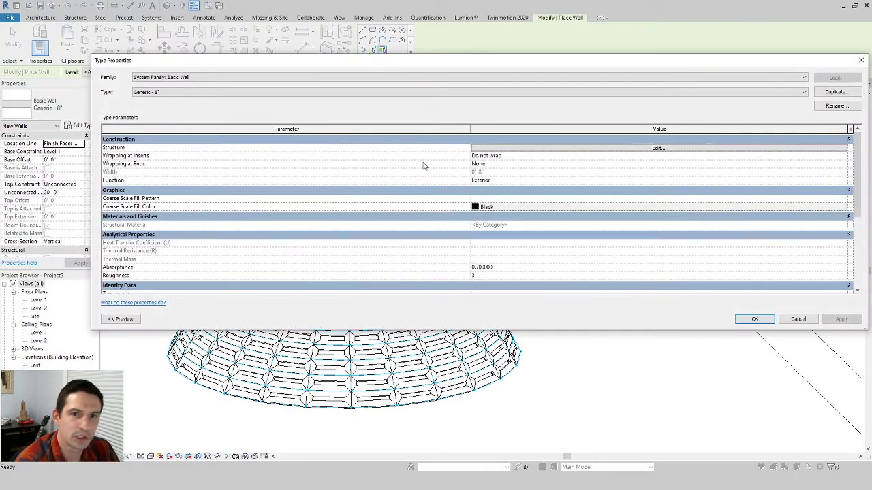
left_click(835, 91)
type("co")
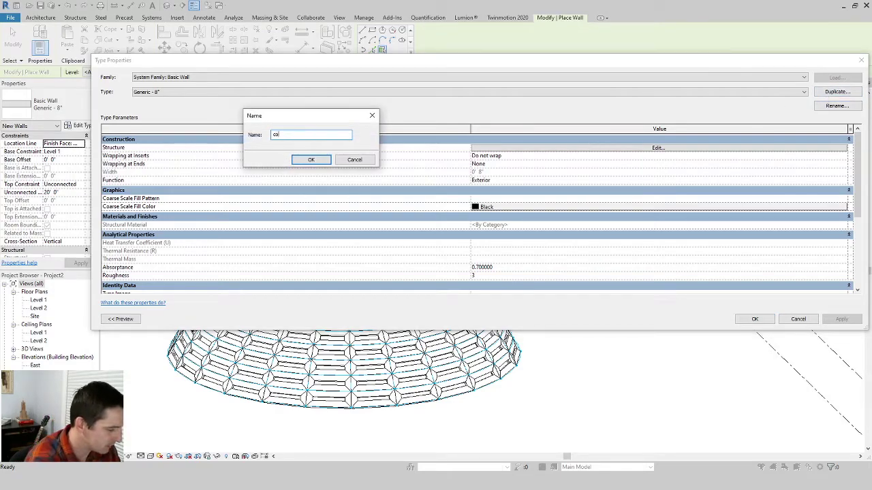
type("ncrete")
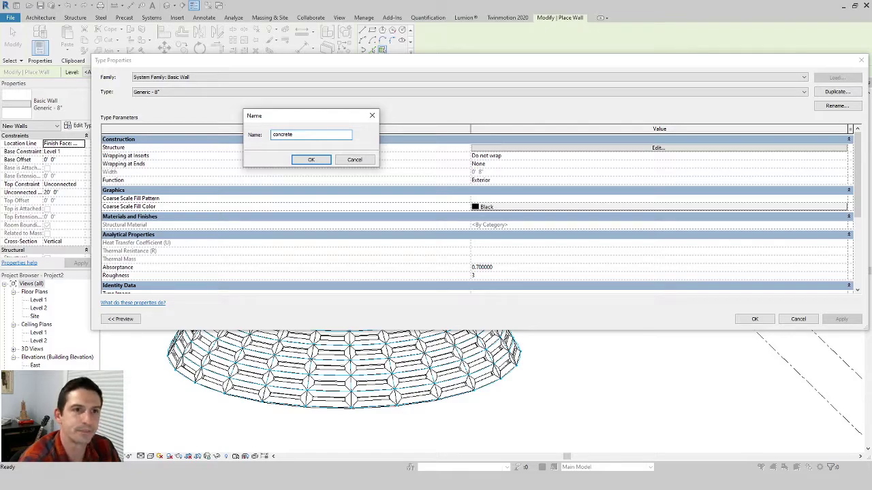
left_click(273, 134)
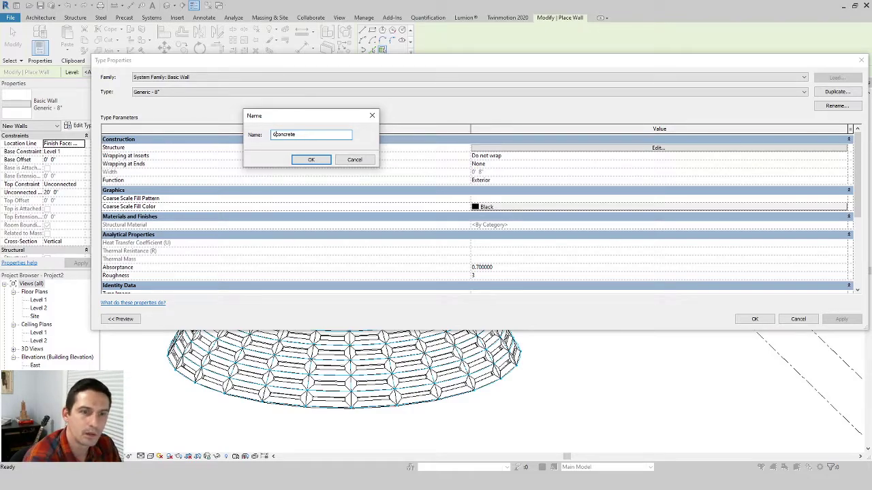
type("6\"")
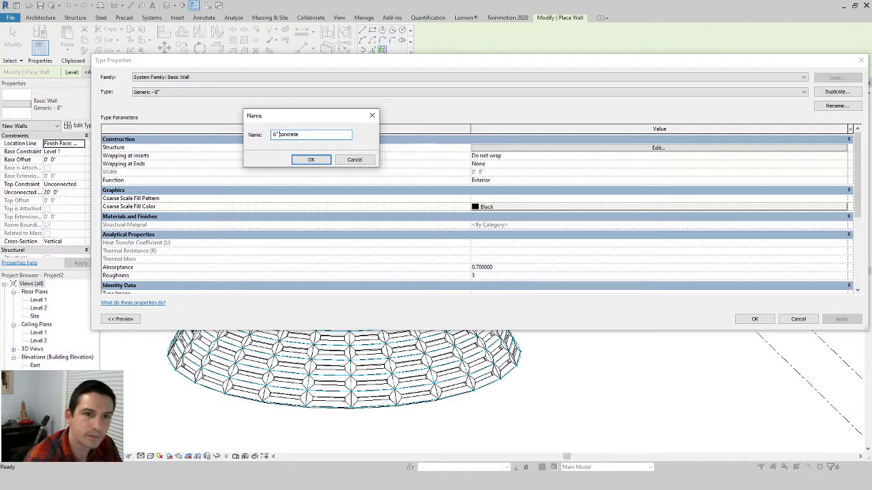
left_click(311, 160)
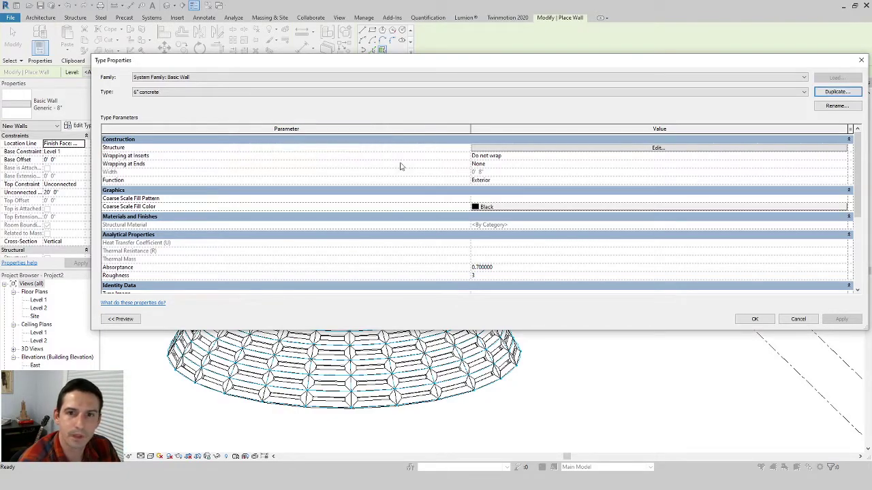
- Set the 6" concrete wall's structure layer to 6" thick with the Concrete, Cast In Situ material and accept the type
left_click(620, 148)
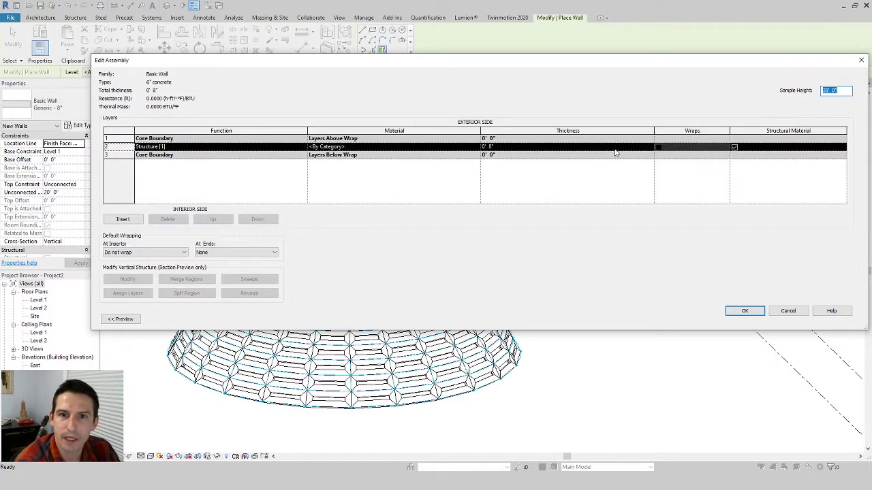
left_click(490, 146)
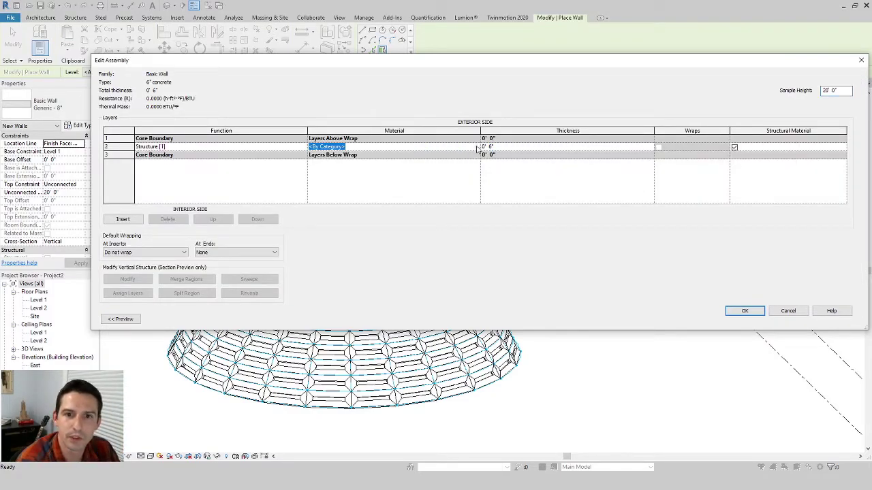
left_click(477, 147)
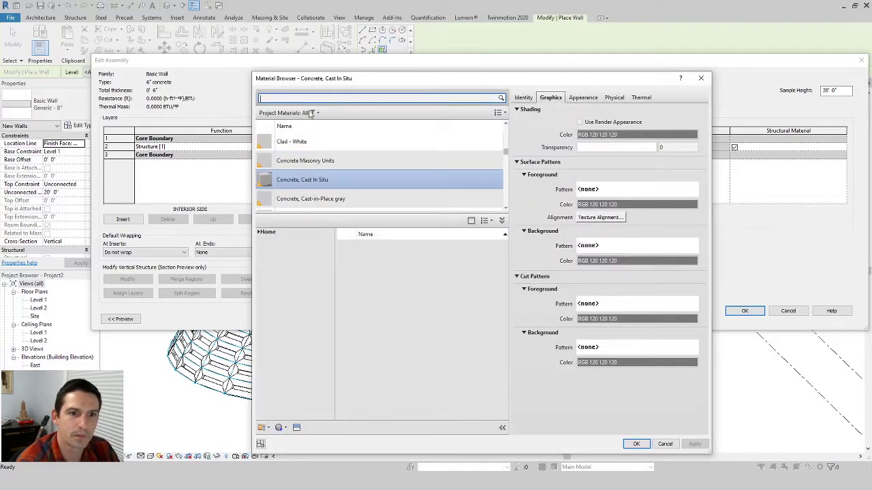
left_click(635, 443)
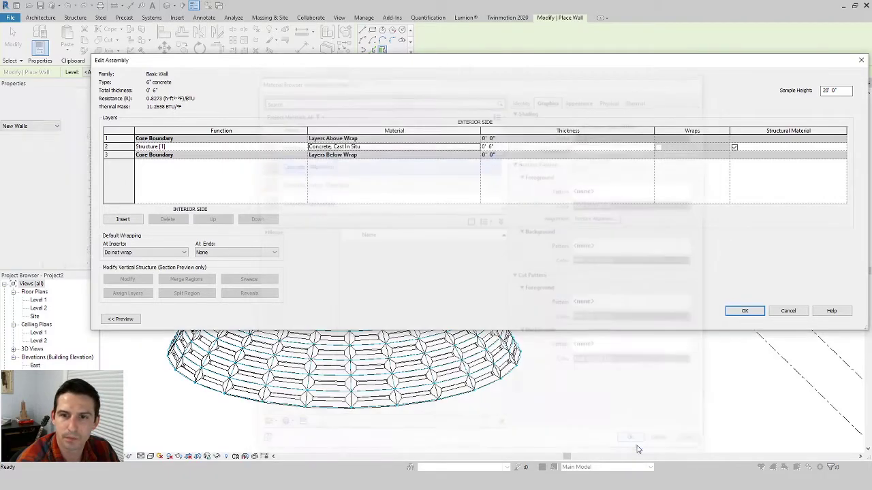
left_click(742, 312)
left_click(755, 318)
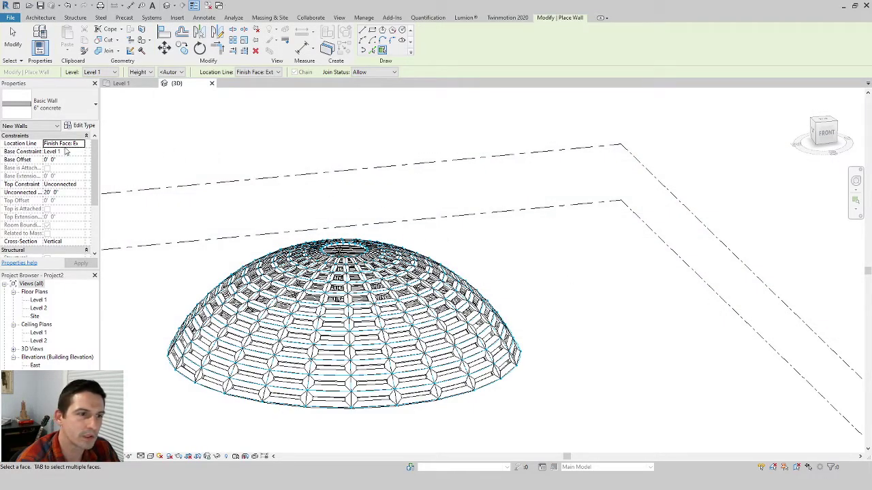
- Try placing the 6" concrete wall by face on the dome with the location line at Finish Face: Interior
left_click(259, 73)
left_click(257, 103)
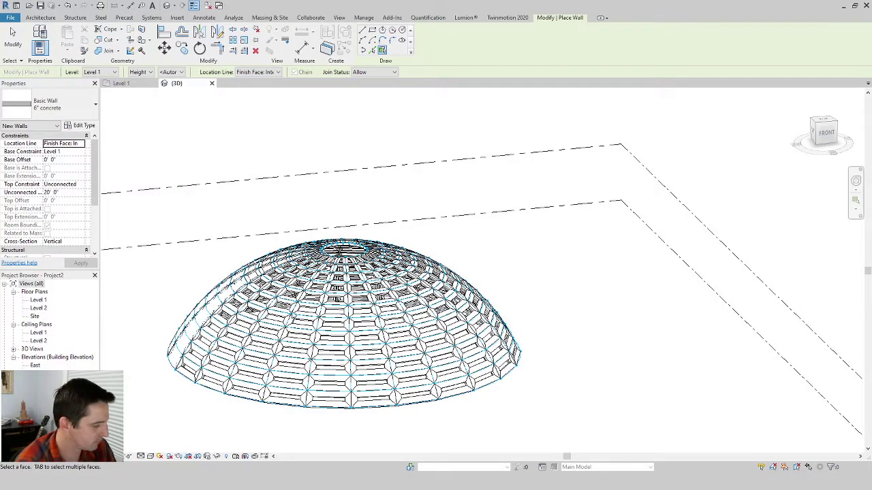
left_click(297, 313)
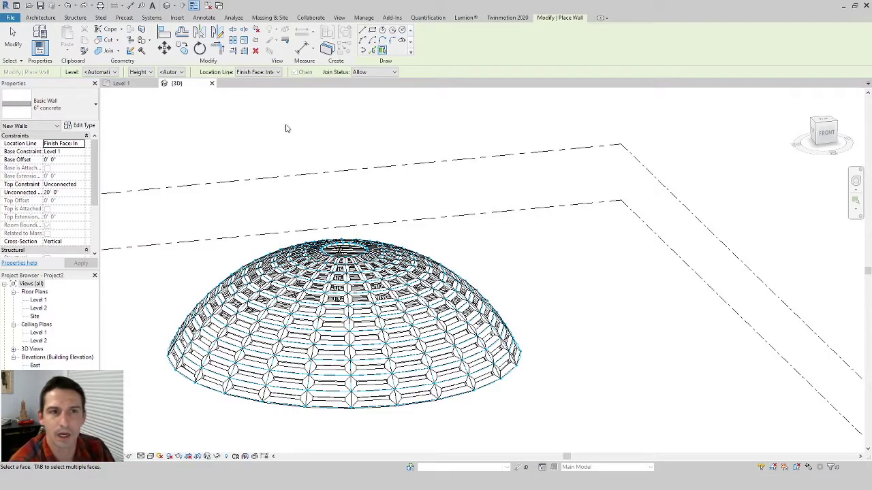
- Place 6" concrete walls by face over both halves of the dome with the location line at Finish Face: Exterior
left_click(276, 73)
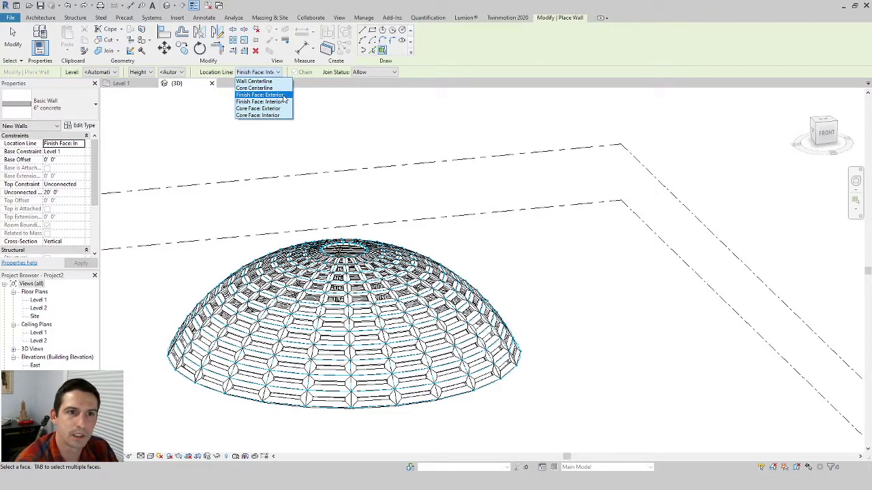
left_click(258, 95)
middle_click_drag(454, 272, 477, 308, "shift")
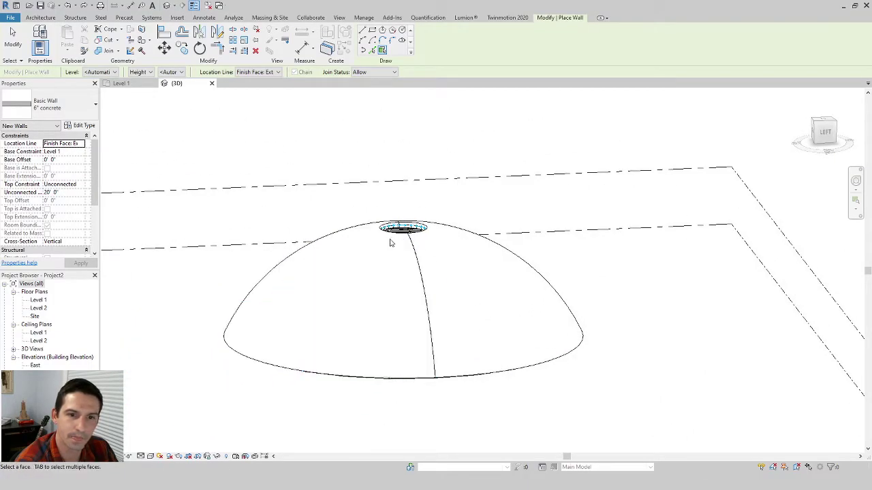
mouse_move(390, 242)
middle_mouse_down("shift")
mouse_move(358, 329)
mouse_move(475, 250)
mouse_move(386, 250)
middle_mouse_up("shift")
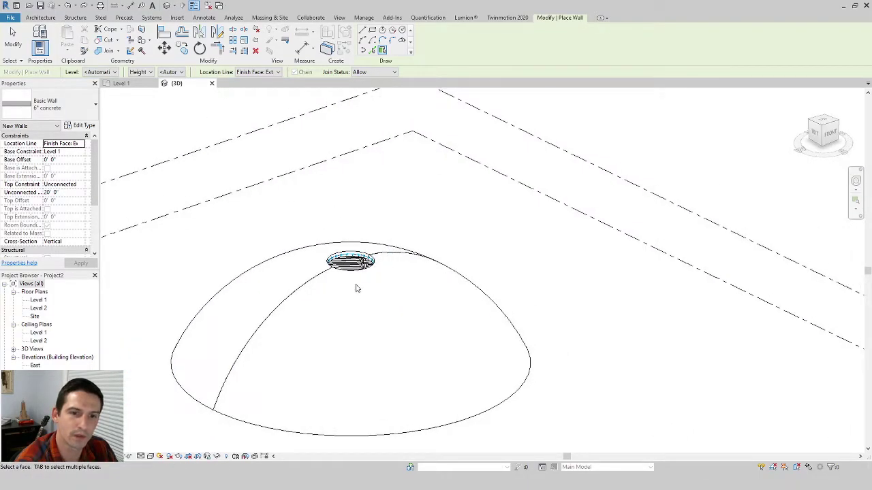
middle_click_drag(355, 288, 347, 310, "shift")
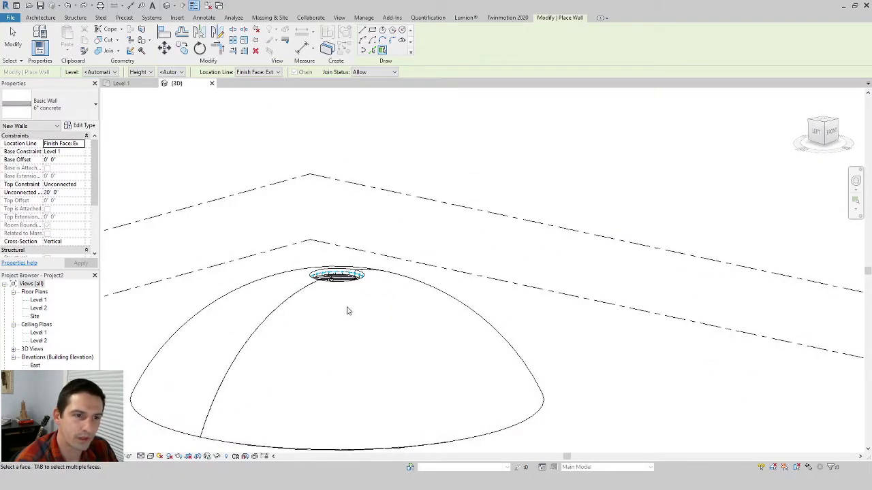
- Join the geometry of the two 6" concrete shell walls along their shared seams
key("Escape")
key("Escape")
left_click(365, 273)
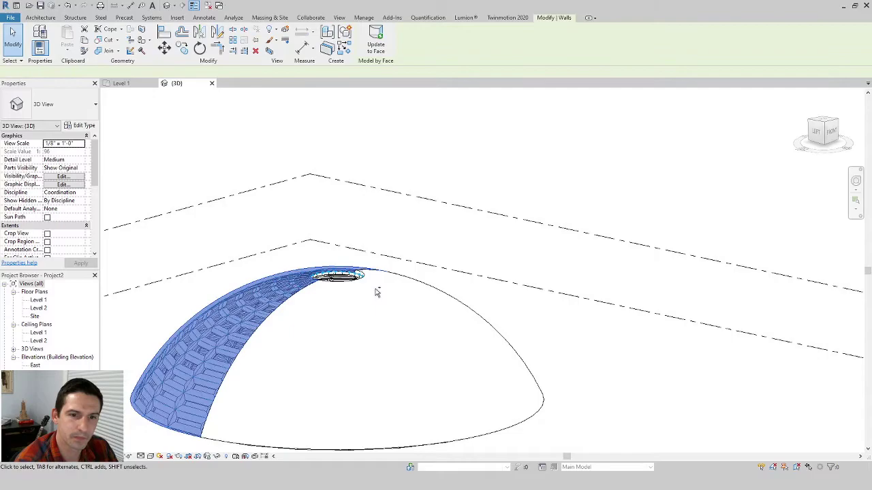
left_click(376, 283, "ctrl")
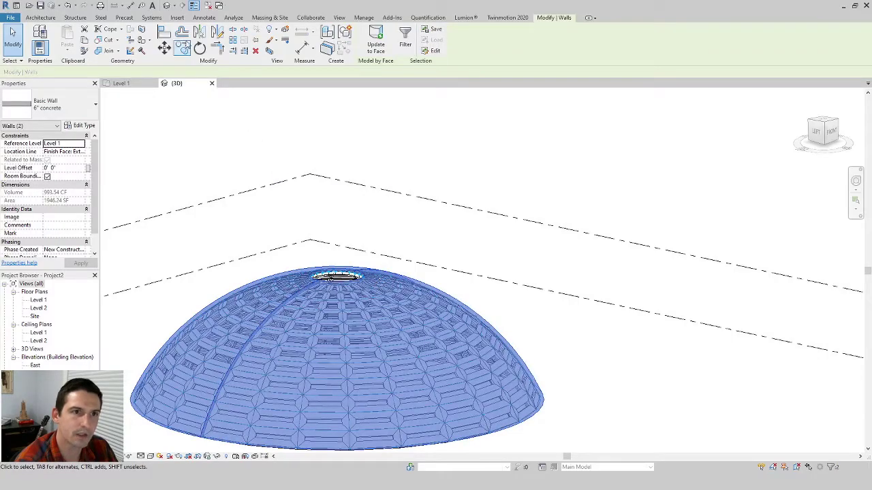
key("Escape")
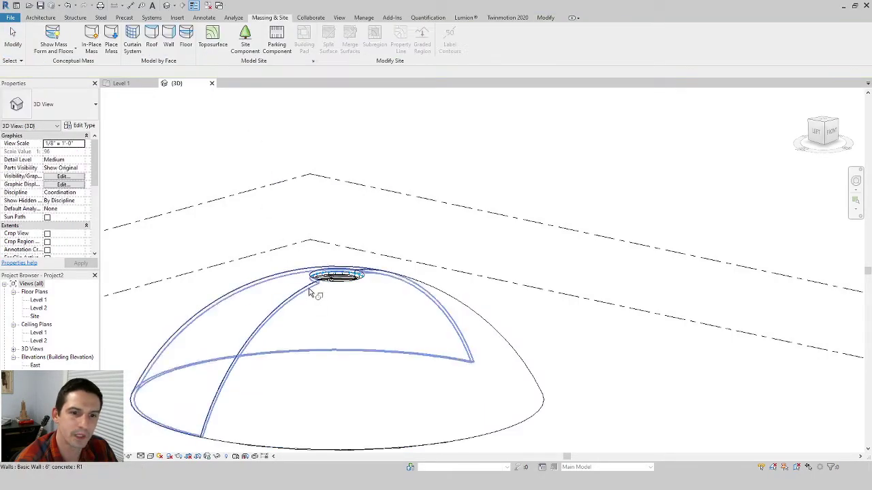
middle_click_drag(350, 292, 601, 338, "shift")
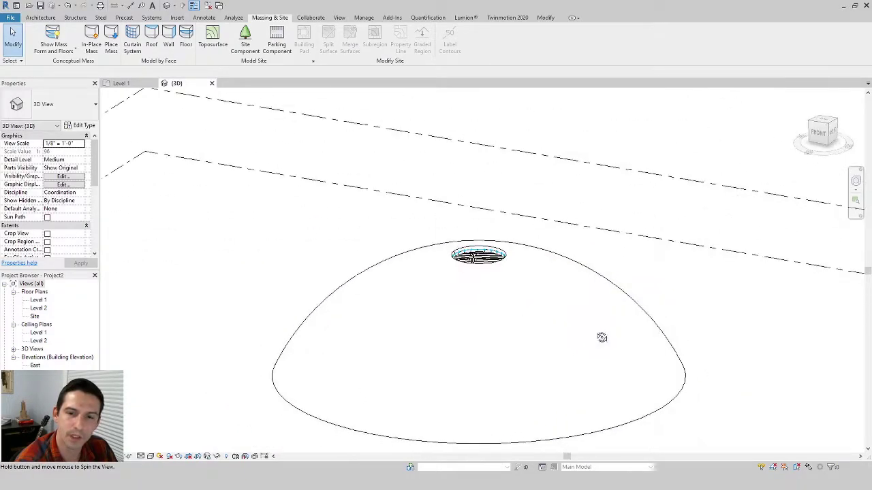
middle_click_drag(477, 319, 104, 335, "shift")
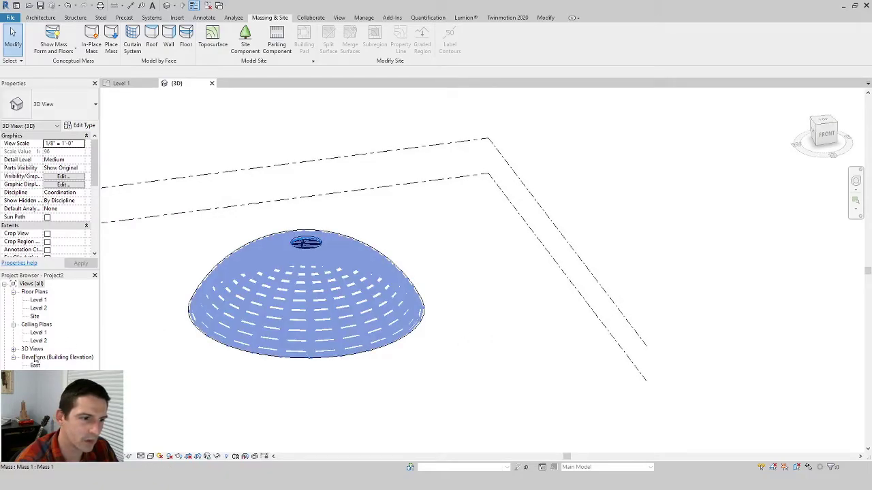
- Duplicate the {3D} view and rename the copy as 3D Section
left_click(13, 349)
right_click(34, 358)
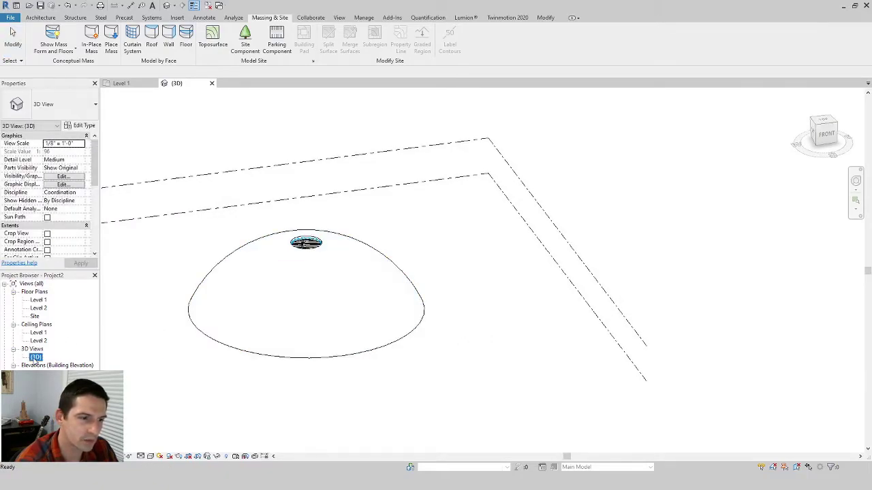
mouse_move(87, 222)
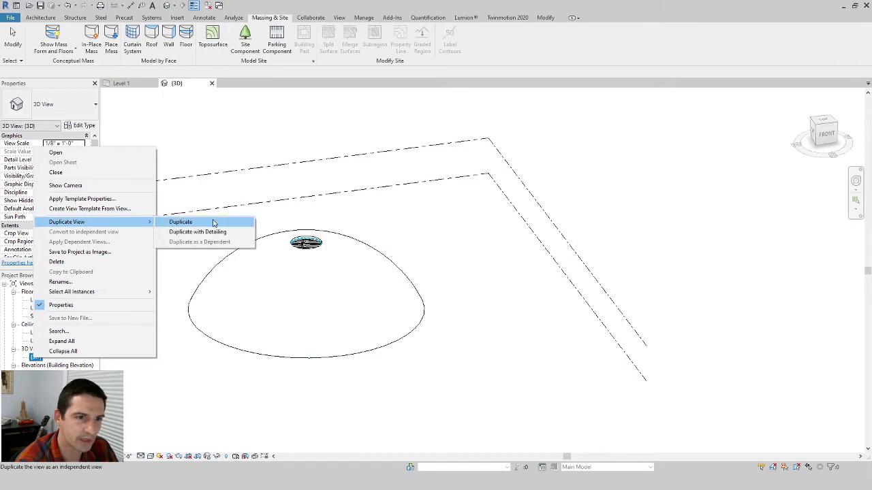
left_click(205, 224)
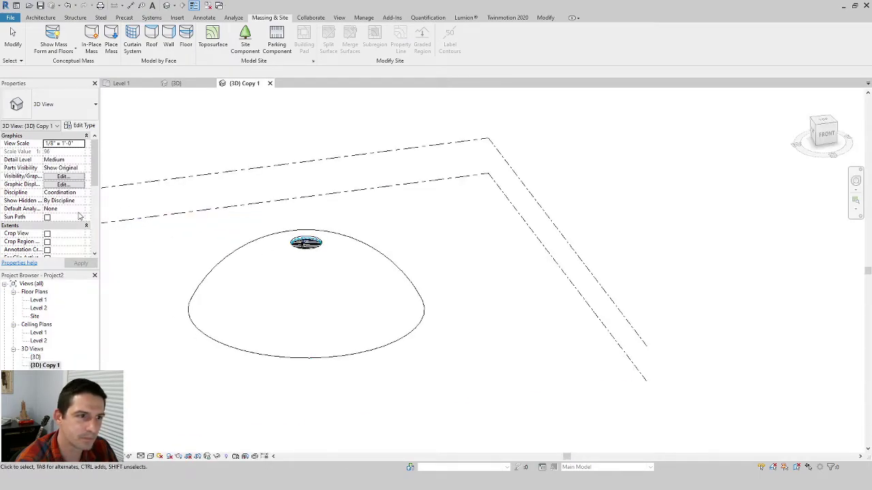
right_click(53, 366)
left_click(77, 289)
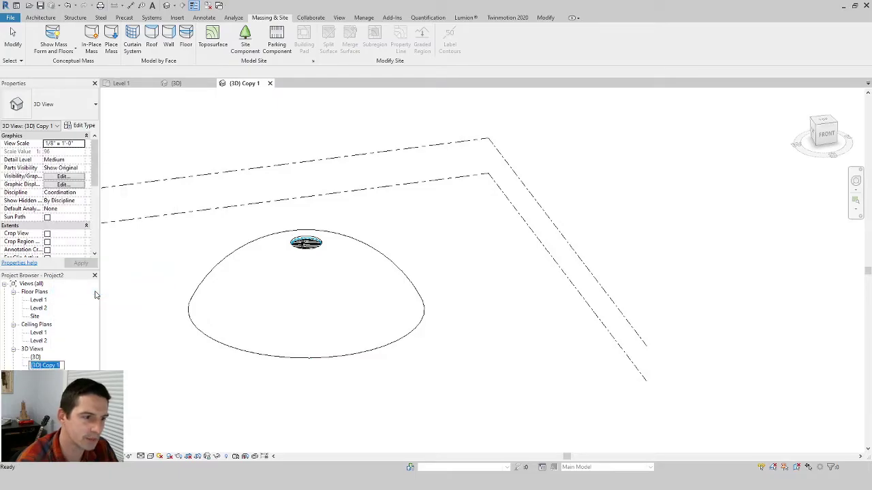
type("3D Secti")
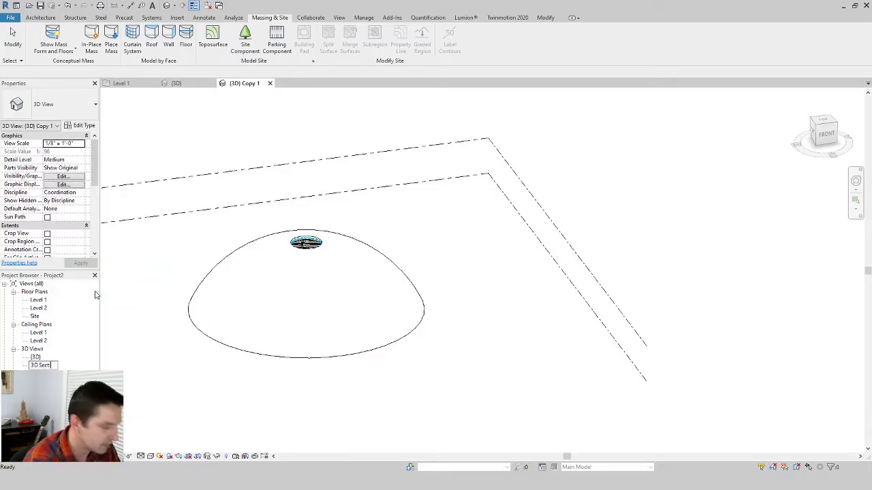
type("on")
key("Return")
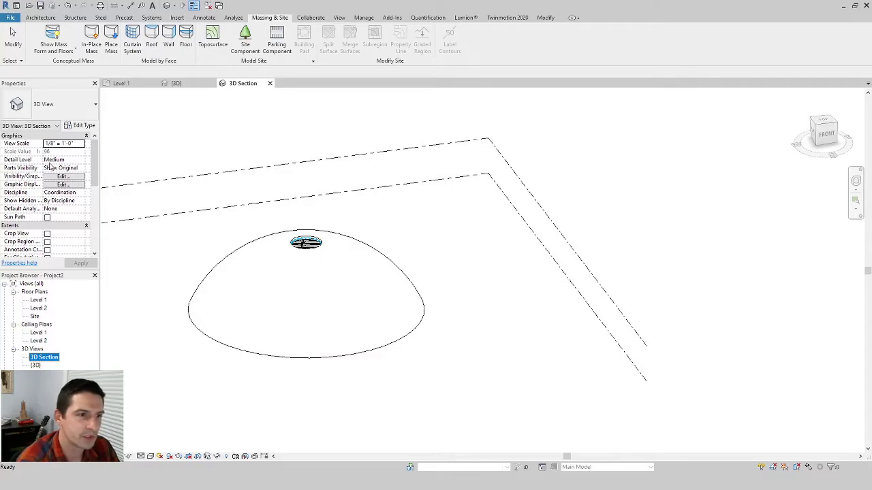
- Turn on the section box in the 3D Section view and pull its sides in to cut through the dome
scroll(57, 204, "down", 3)
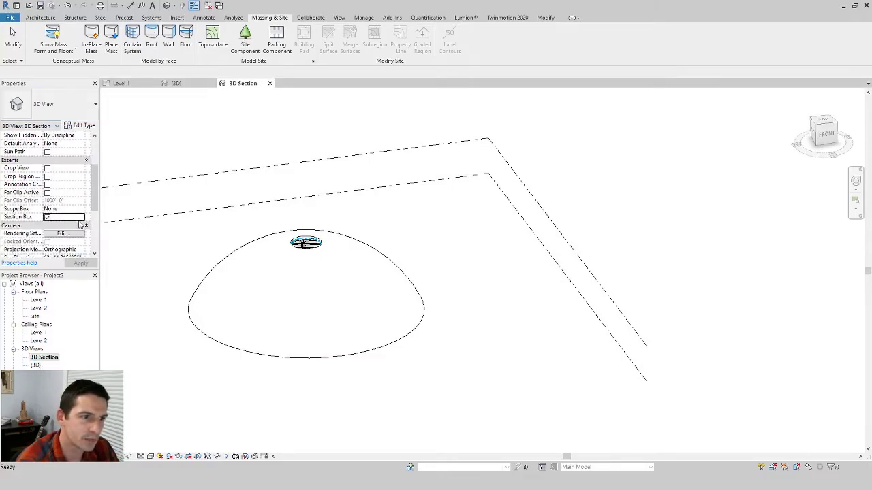
scroll(381, 299, "down", 6)
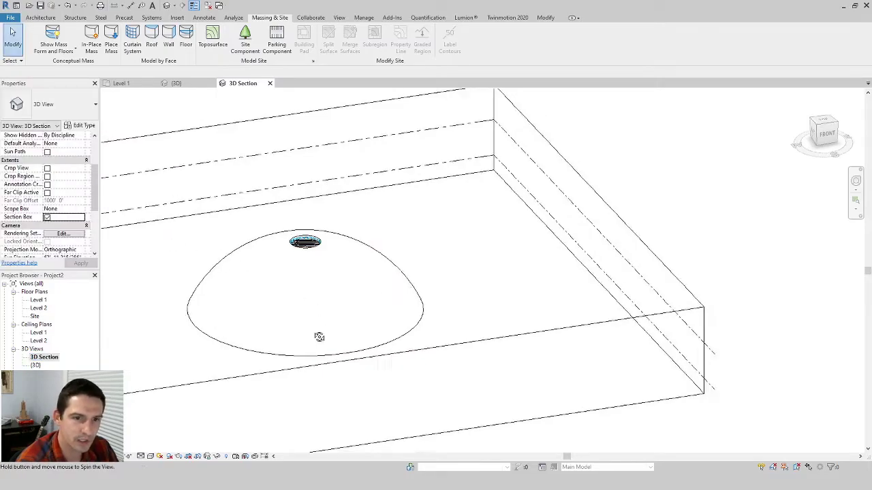
left_click(318, 324)
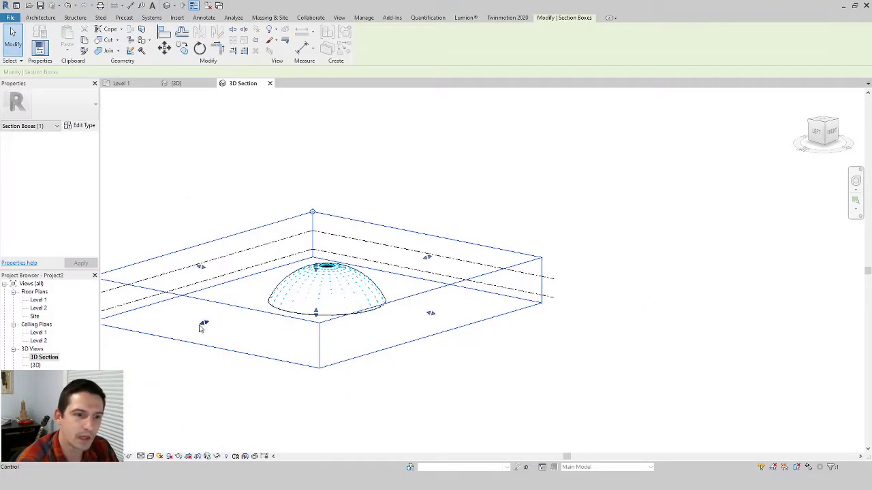
left_click_drag(204, 324, 286, 300)
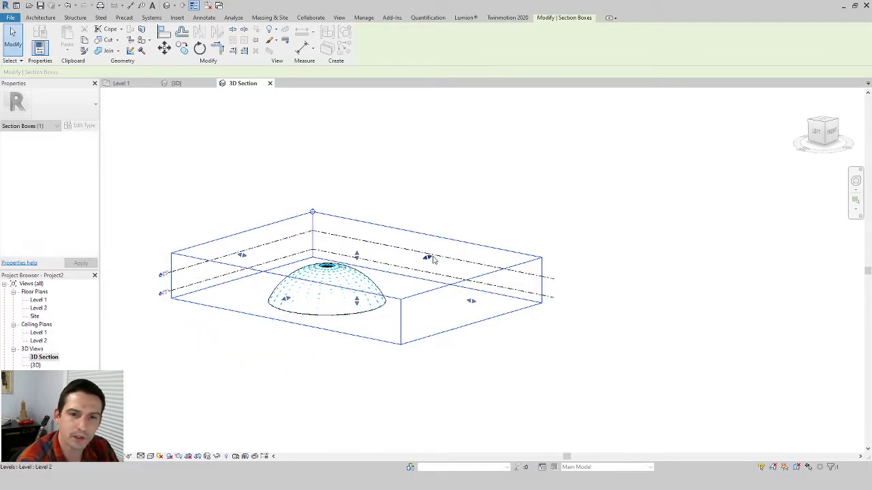
left_click_drag(401, 276, 385, 281)
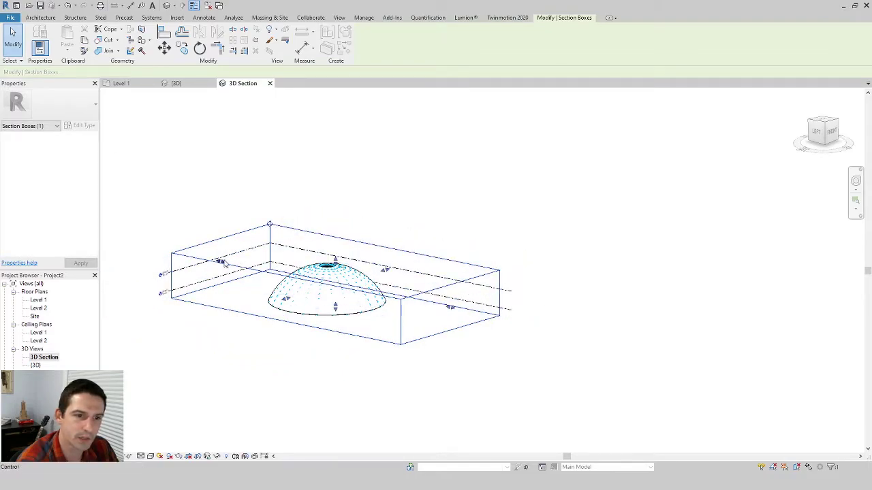
left_click_drag(220, 261, 319, 290)
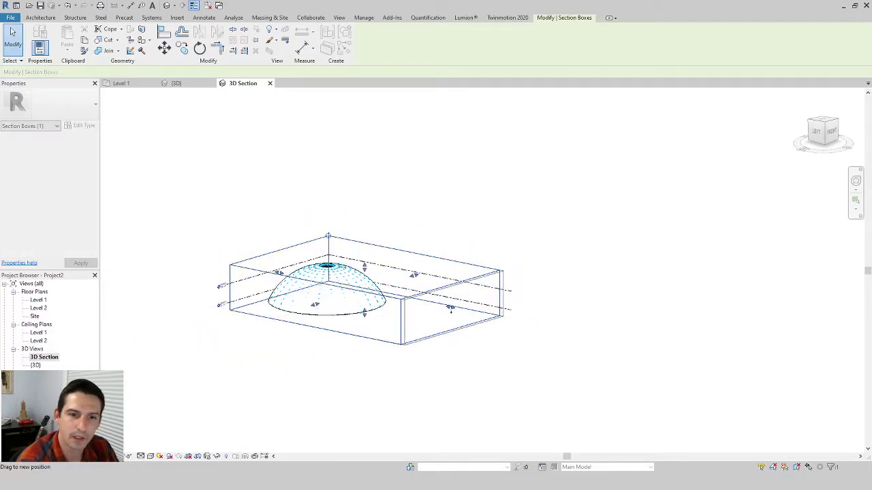
middle_click_drag(358, 288, 307, 318, "shift")
scroll(313, 300, "up", 5)
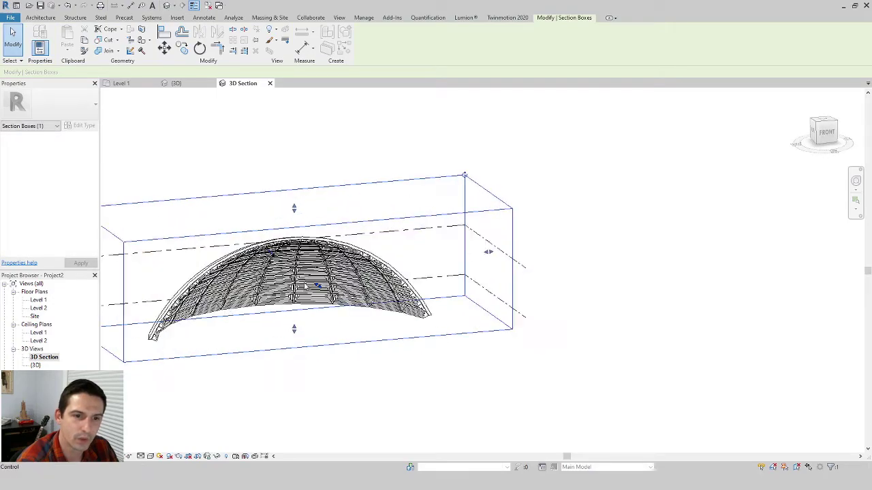
middle_click_drag(318, 287, 395, 356, "shift")
left_click(380, 406)
scroll(320, 313, "up", 4)
scroll(402, 327, "down", 3)
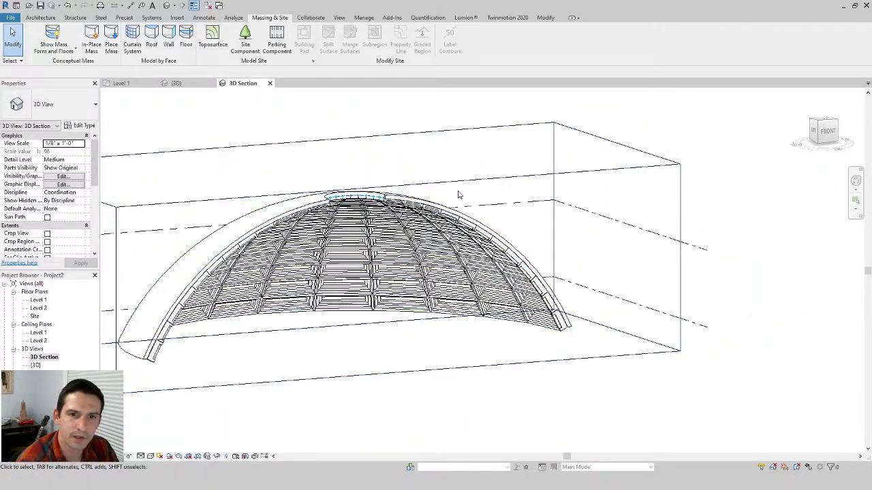
- Highlight the panelled mass in the cut dome to distinguish it from the concrete shell
left_click(361, 203)
left_click(361, 202)
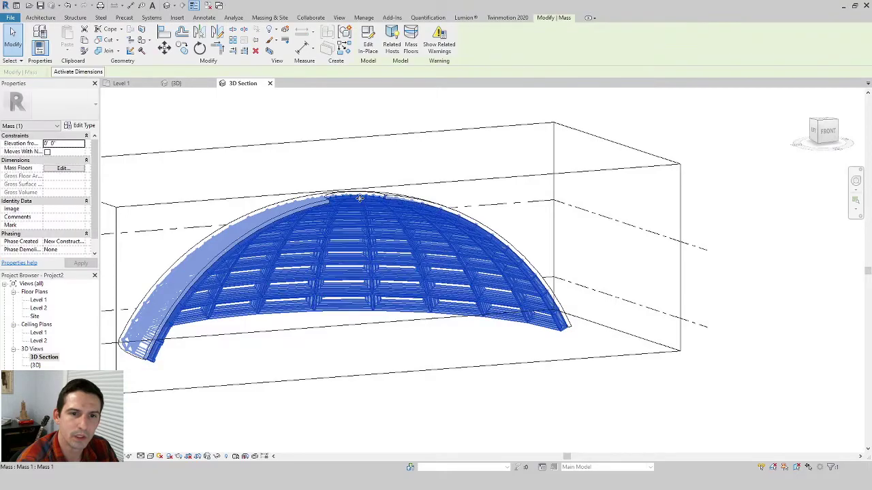
left_click(372, 401)
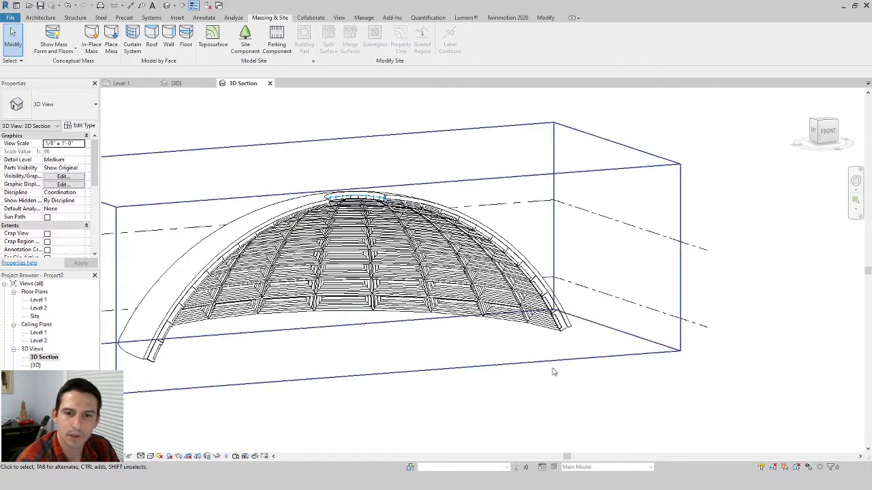
- Hide the section box element in the 3D Section view
left_click(449, 369)
right_click(450, 369)
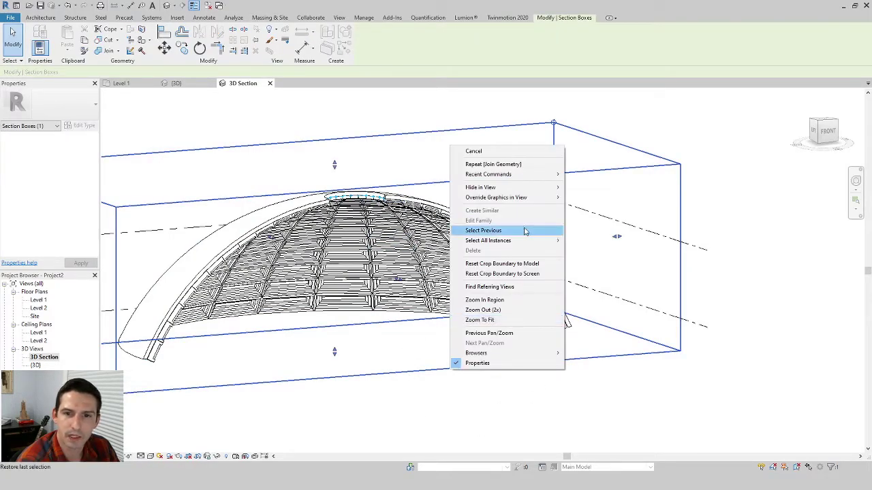
mouse_move(559, 190)
left_click(588, 187)
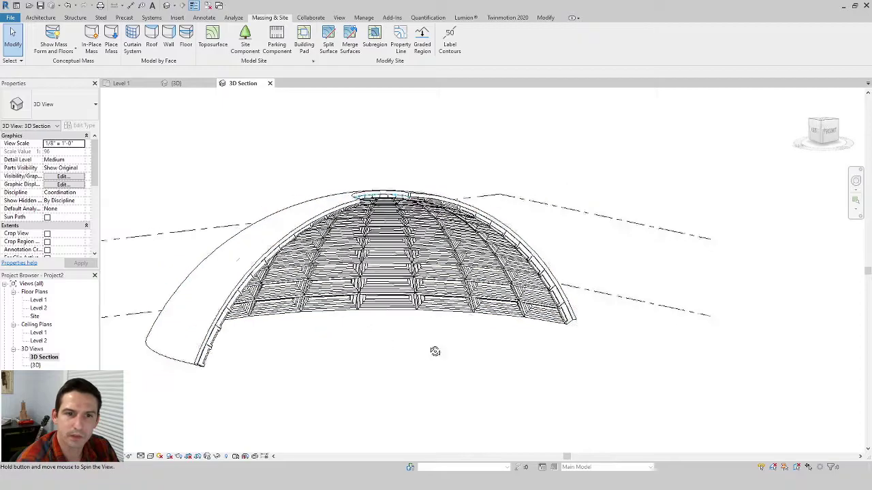
- Override the cut pattern foreground colour to black for all model categories in the 3D Section view
key("v")
key("g")
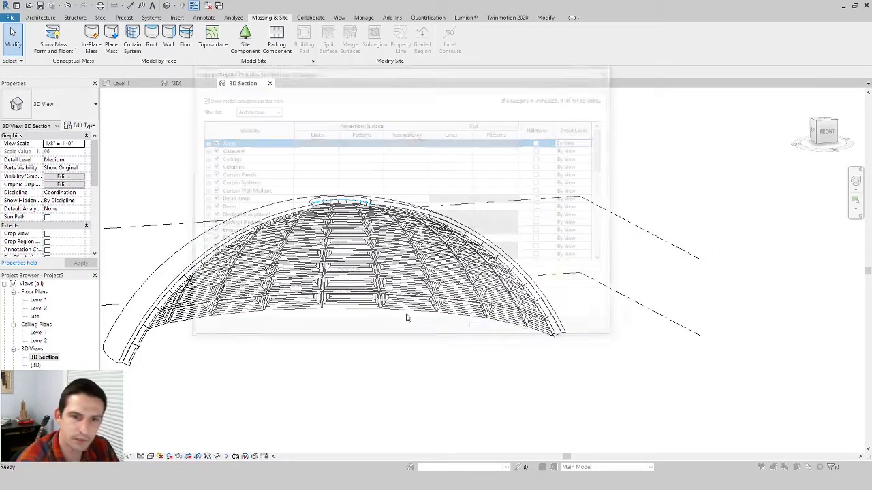
left_click(216, 271)
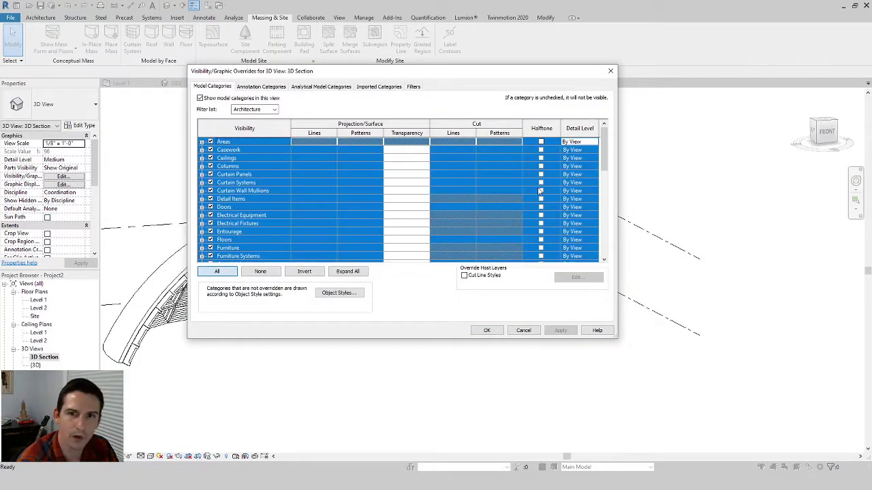
left_click(493, 160)
left_click(496, 159)
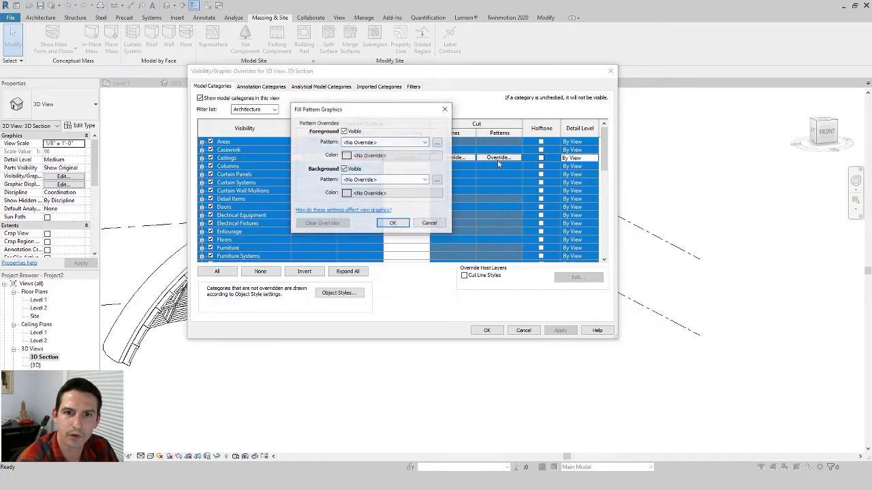
left_click(383, 156)
left_click(277, 156)
left_click(408, 248)
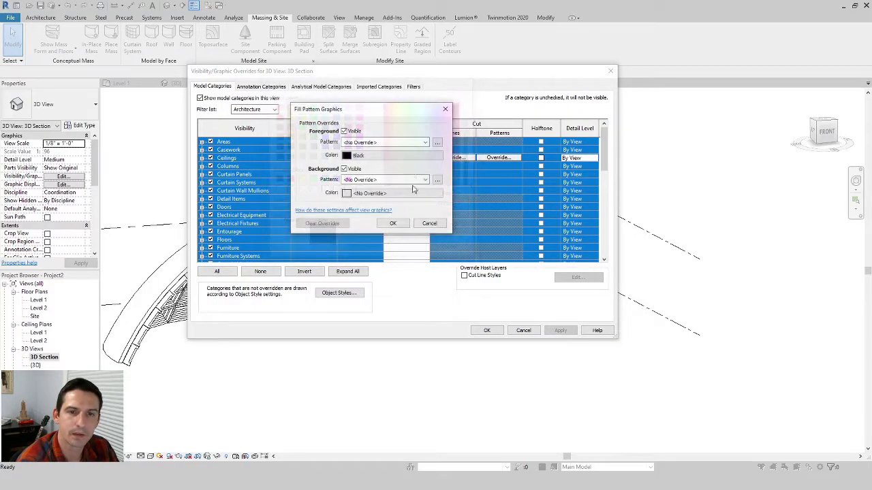
- Set the foreground cut pattern to a solid fill and apply the graphic overrides to the view
left_click(383, 142)
left_click(385, 159)
left_click(395, 224)
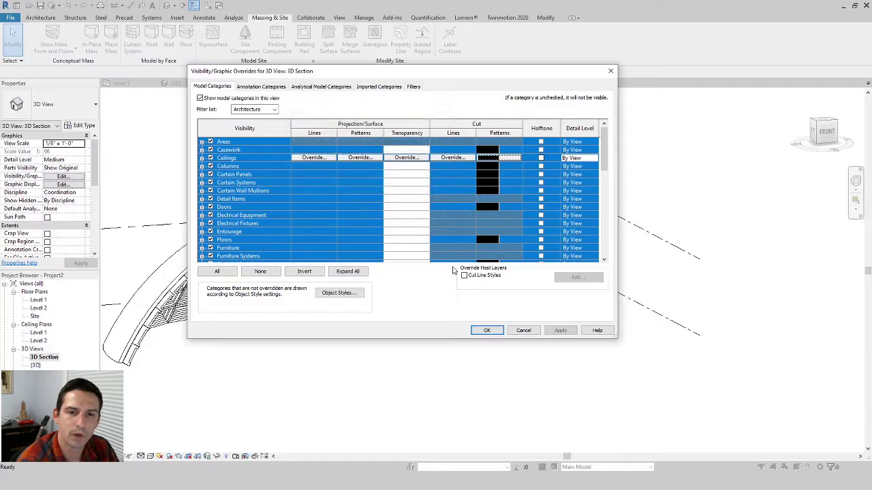
left_click(561, 331)
left_click(487, 331)
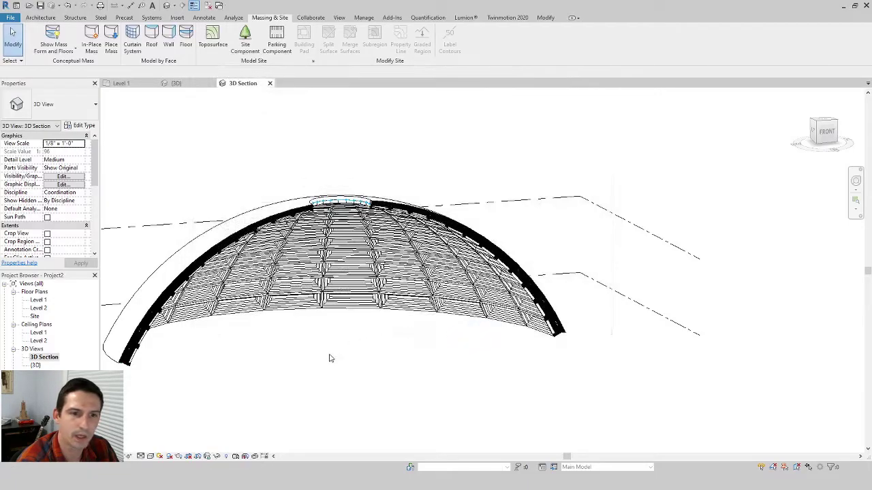
scroll(324, 348, "up", 3)
middle_click_drag(319, 369, 439, 362, "shift")
scroll(402, 164, "up", 4)
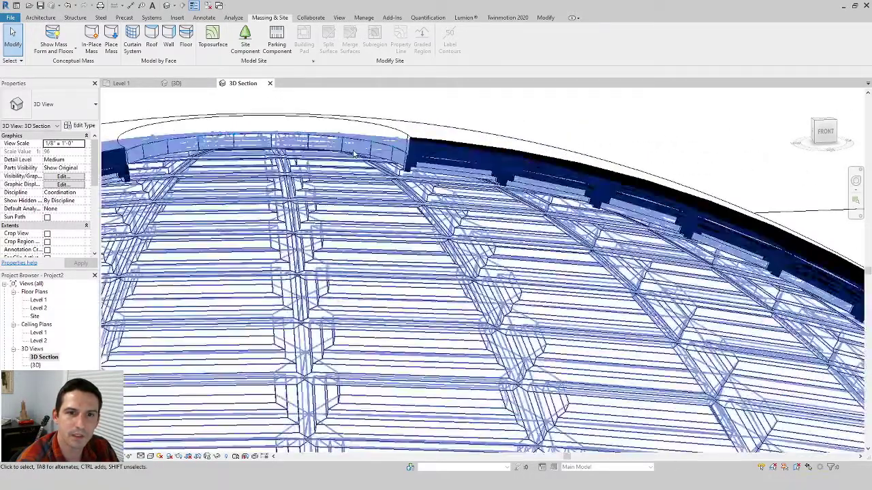
scroll(375, 280, "down", 5)
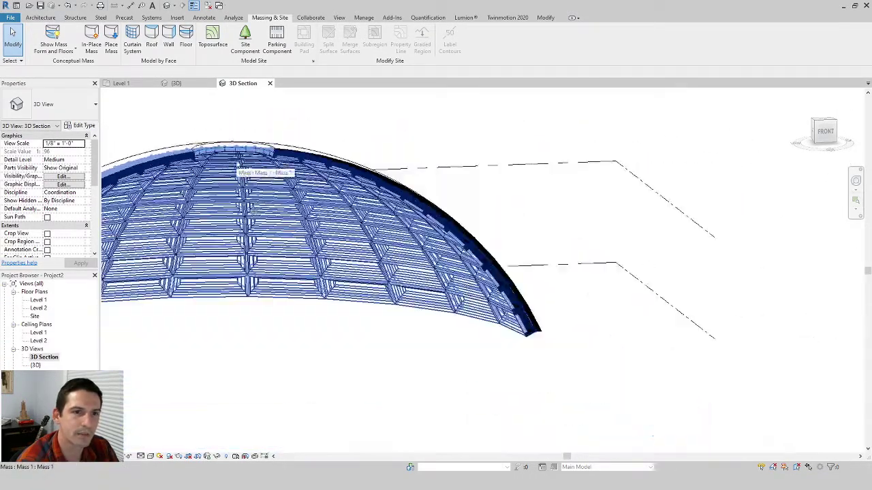
middle_click_drag(377, 280, 567, 307)
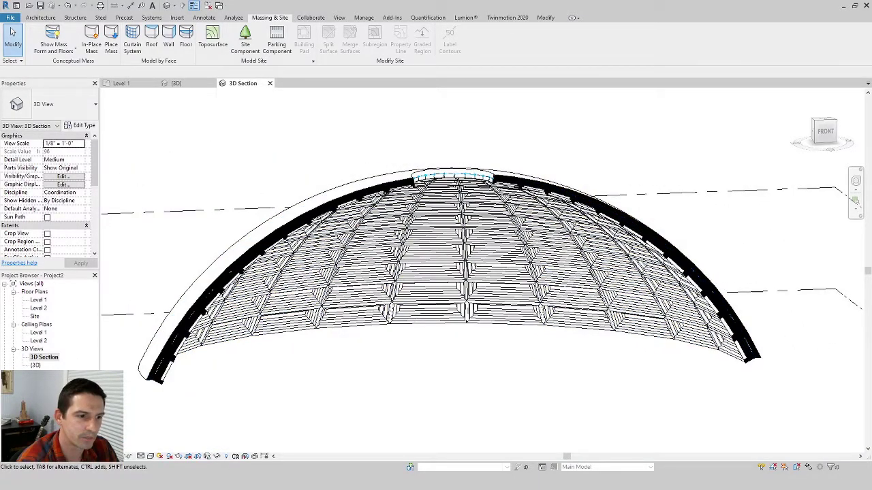
- In the East elevation, copy the Level 2 line up to the top of the dome as a new level
double_click(35, 382)
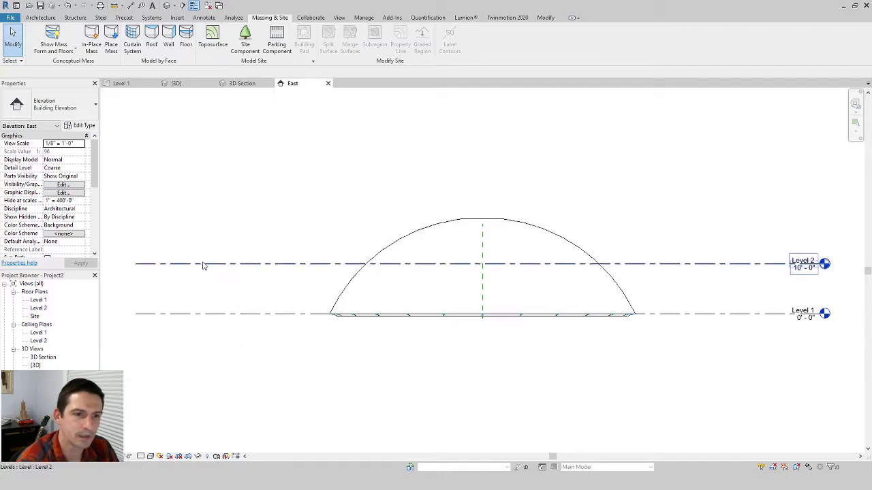
left_click(204, 264)
left_click(183, 49)
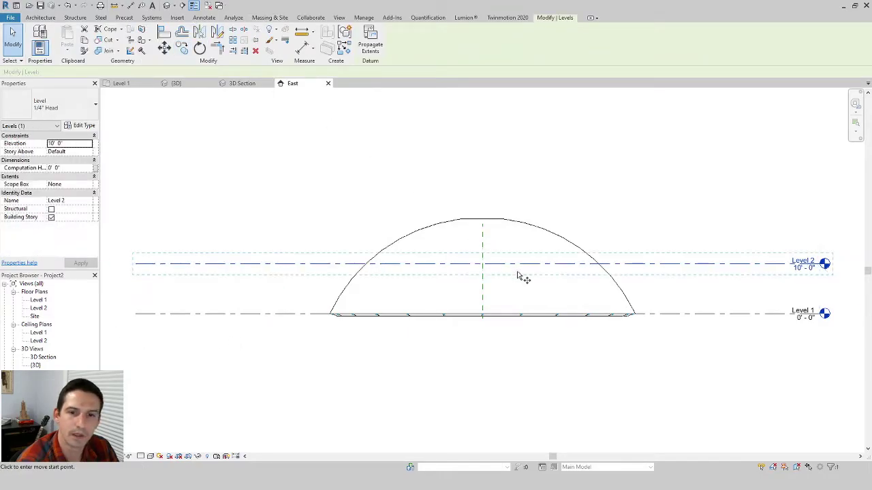
left_click(476, 263)
left_click(475, 219)
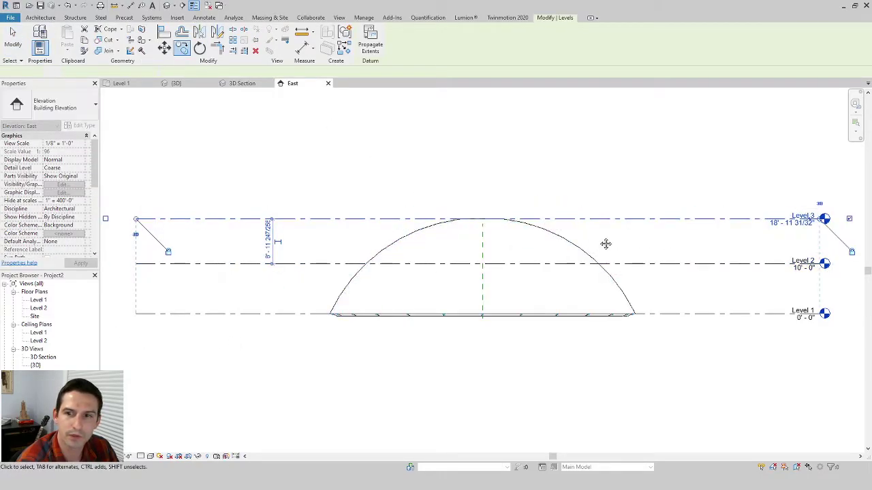
key("Escape")
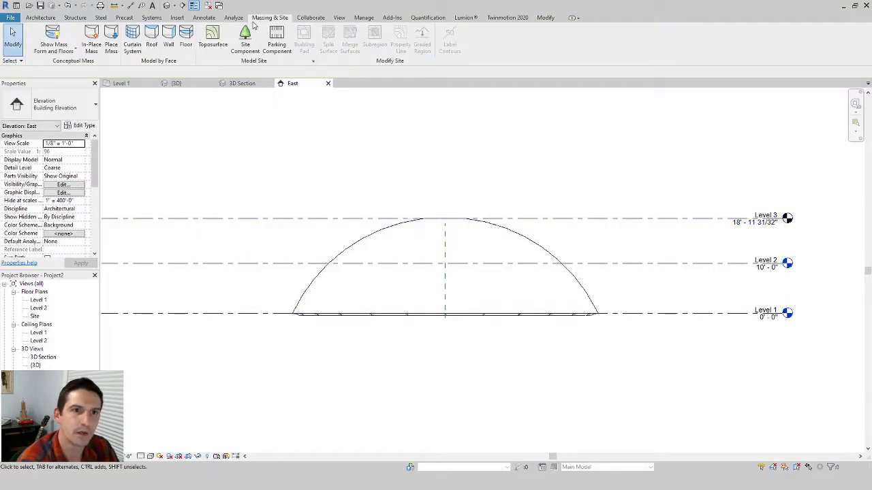
- Create a floor plan view for the new level at the top of the dome
left_click(338, 17)
left_click(354, 44)
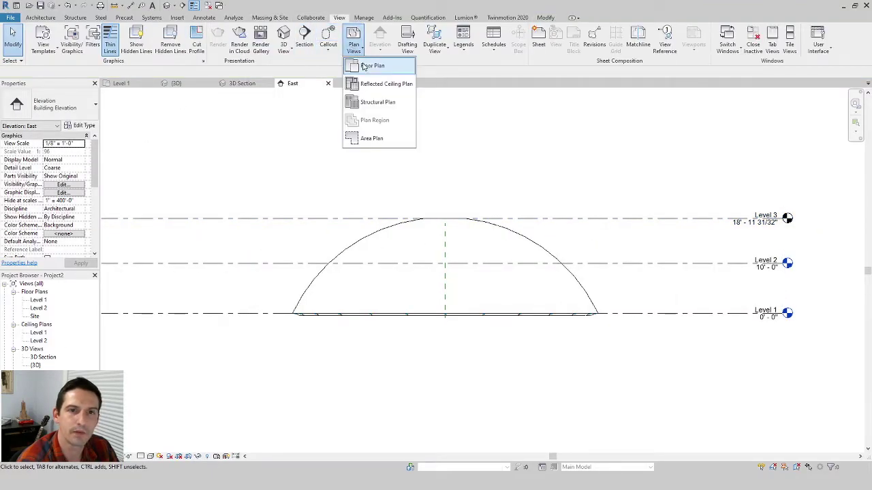
left_click(371, 64)
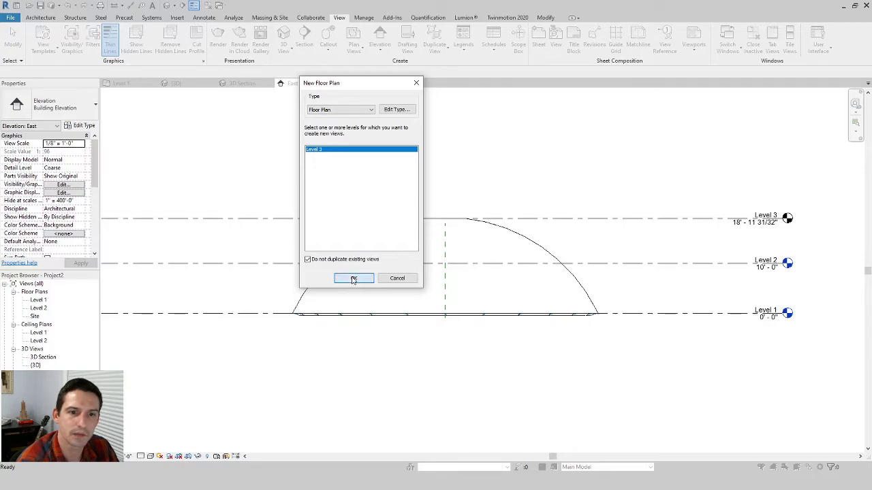
left_click(353, 280)
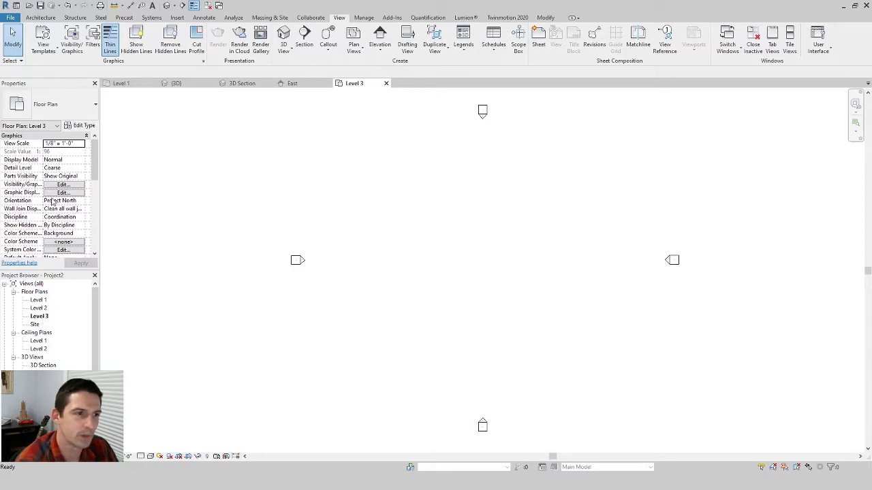
- Set the Level 3 plan's underlay base level to Level 1 and apply it
scroll(53, 203, "down", 5)
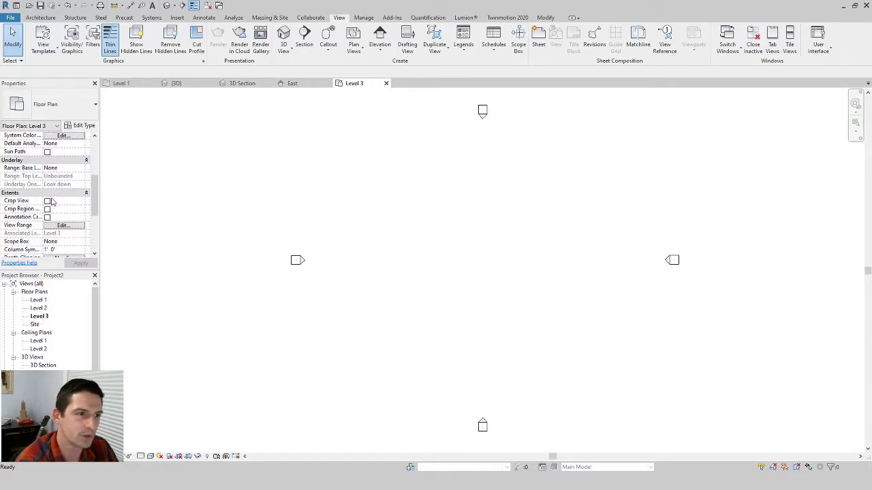
left_click(81, 168)
left_click(54, 184)
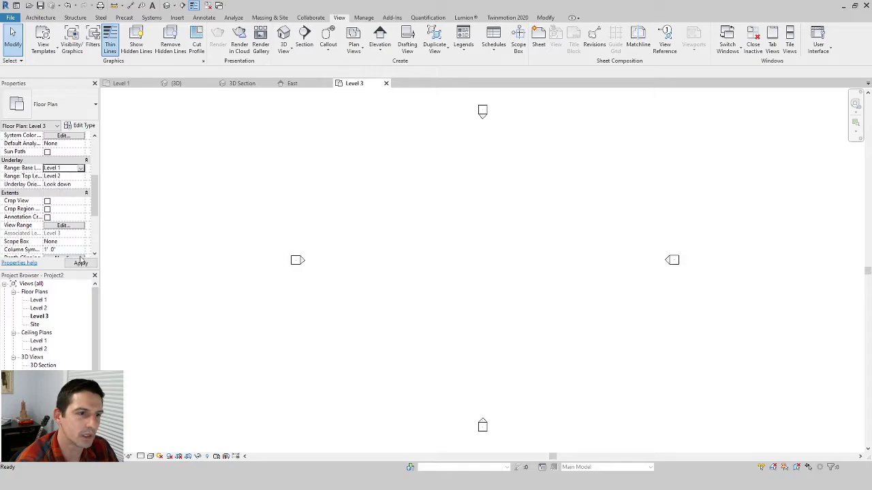
left_click(85, 262)
scroll(430, 300, "up", 5)
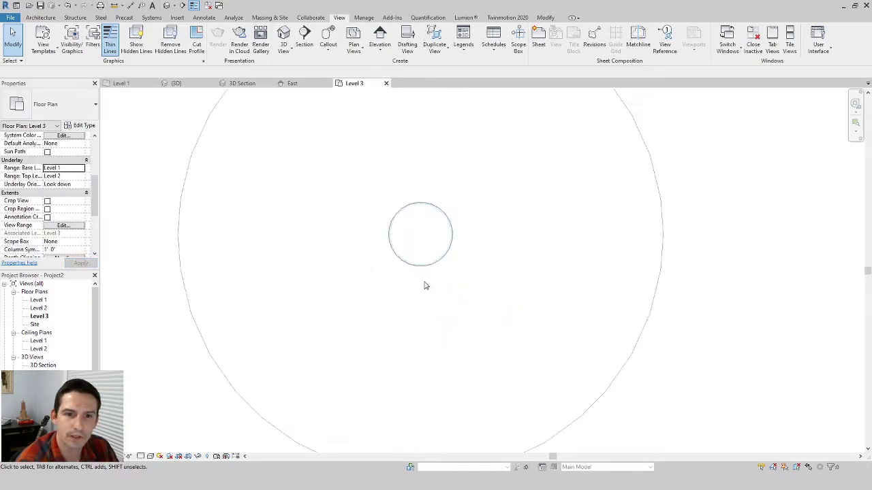
- Place 6" concrete walls on both halves of the oculus circle using Pick Lines, with the location line at Wall Centerline
left_click(40, 18)
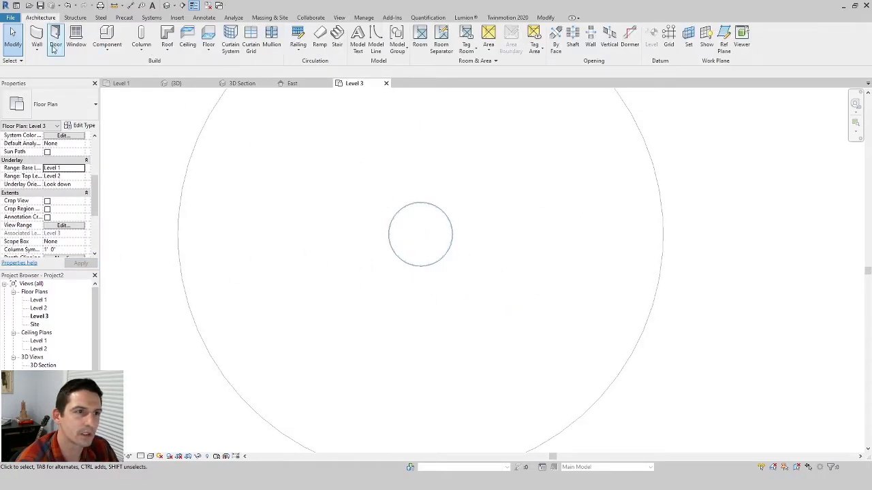
left_click(37, 37)
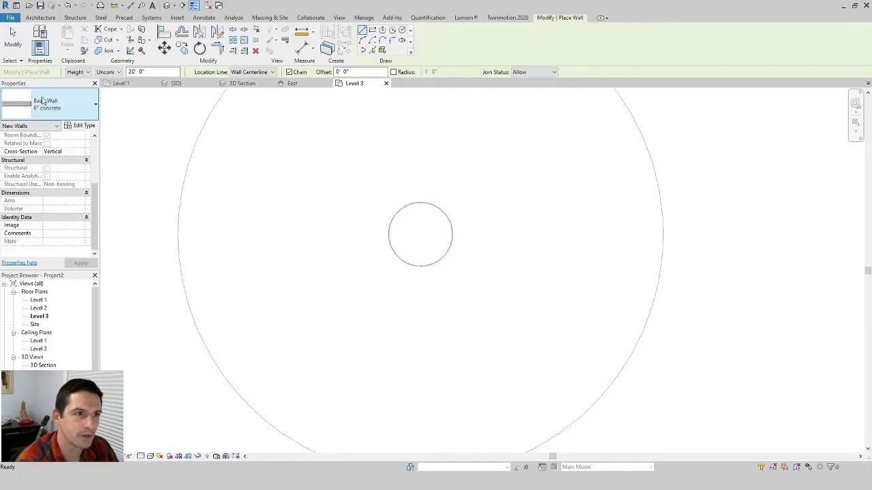
left_click(372, 51)
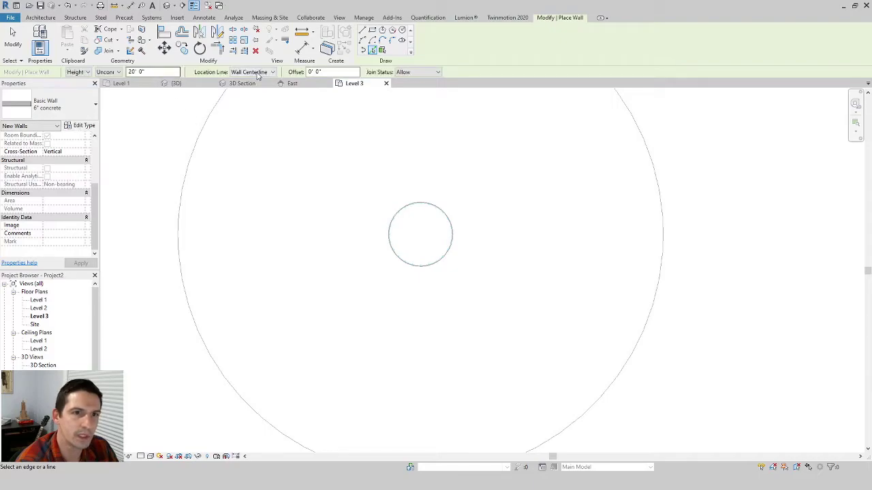
left_click(257, 73)
left_click(252, 82)
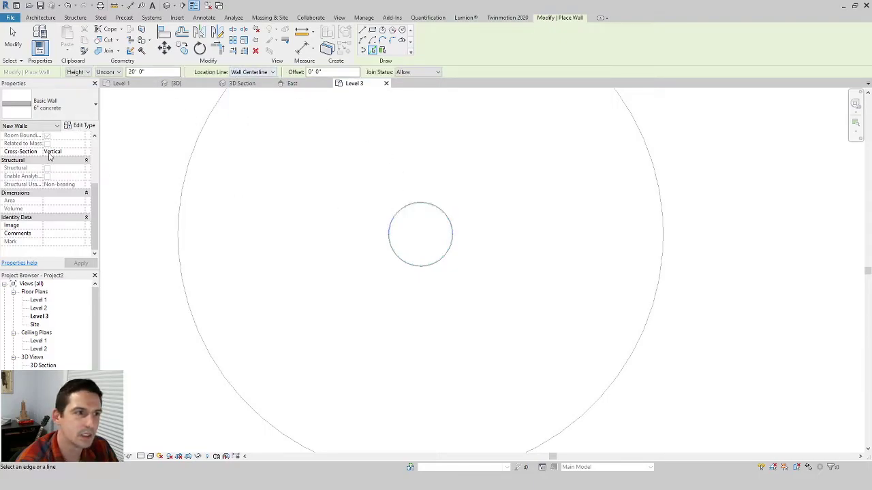
left_click(442, 211)
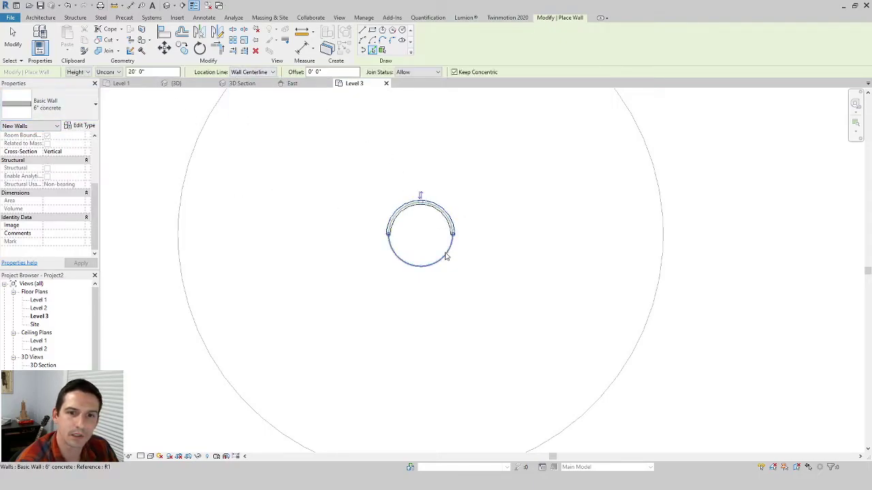
left_click(446, 256)
scroll(450, 244, "up", 2)
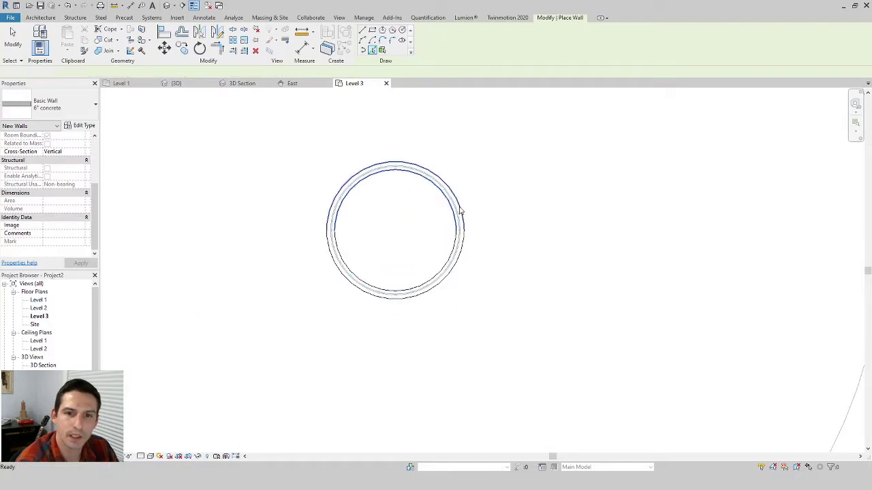
key("Escape")
key("Escape")
- Set both oculus walls' base offset to -0' 8" and their unconnected height to 1' 0"
left_click(461, 218)
left_click(456, 252, "ctrl")
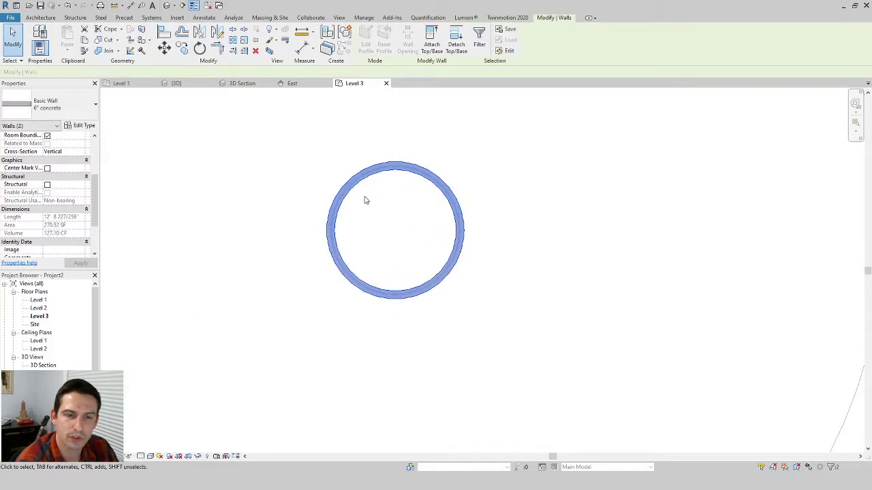
scroll(73, 163, "up", 3)
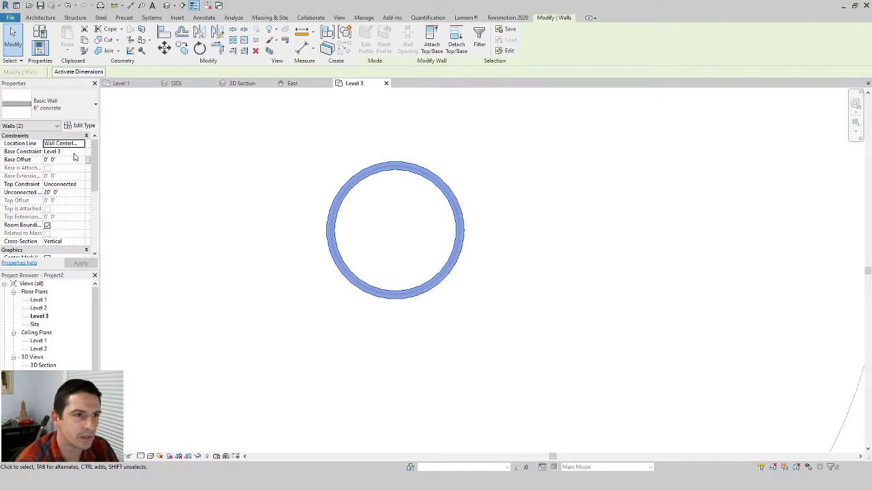
left_click(75, 159)
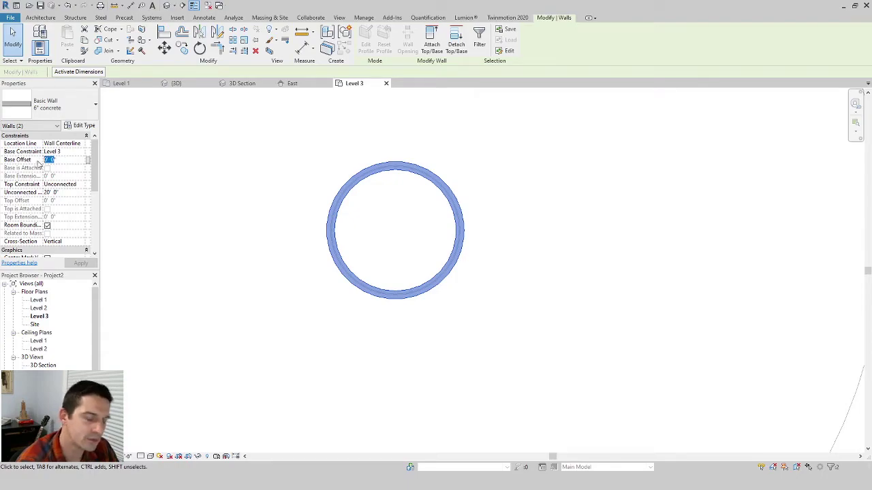
type("1'")
type("-8")
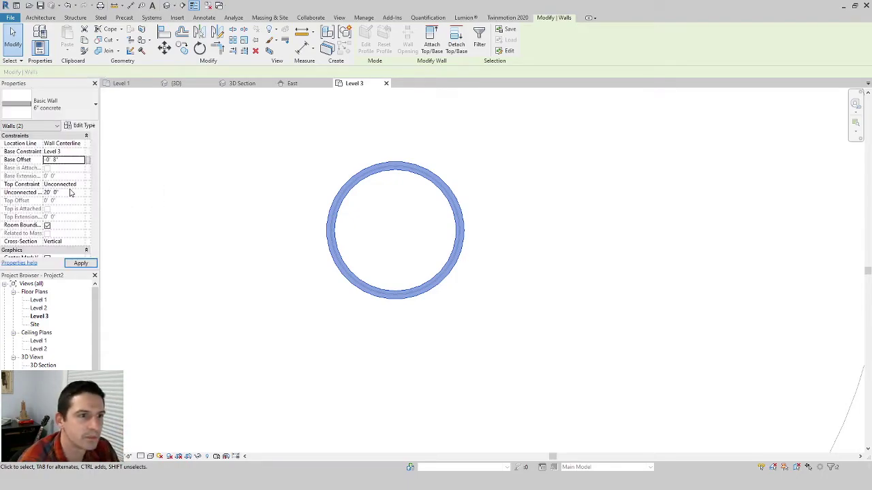
key("Return")
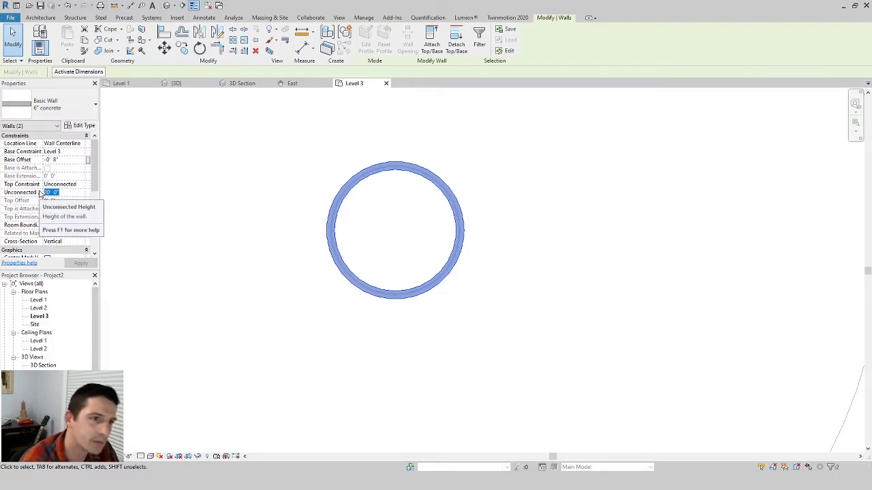
type("1")
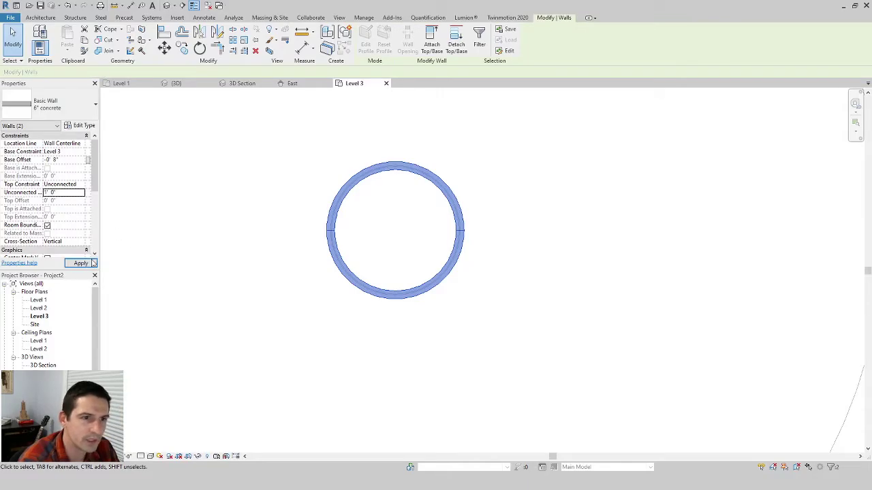
- Examine the oculus ring wall where it meets the dome in the 3D Section view and select one wall half
left_click(249, 84)
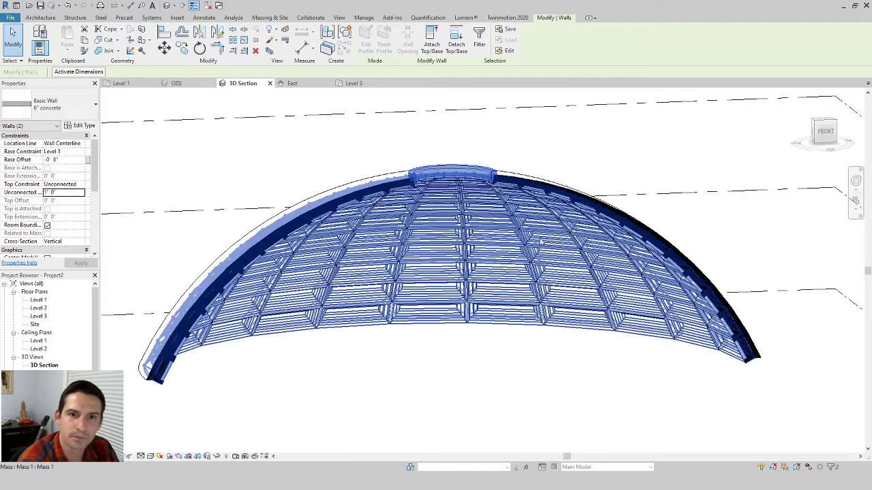
middle_click_drag(504, 275, 524, 140, "shift")
key("Escape")
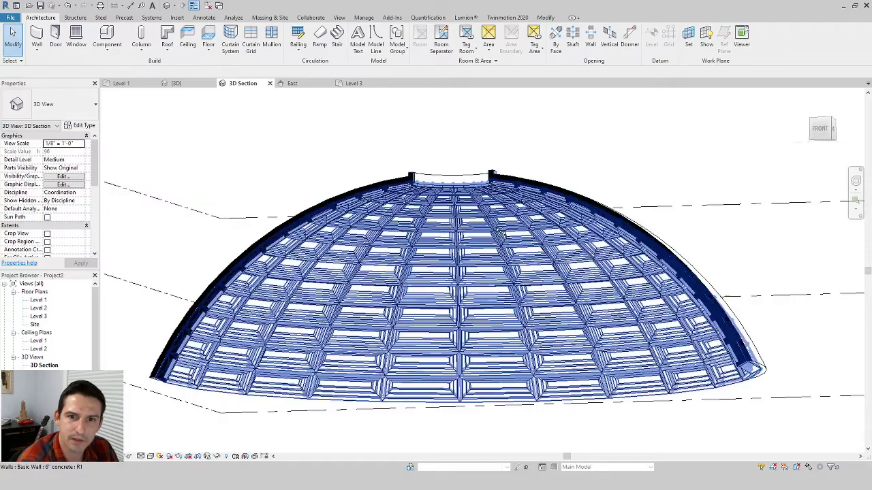
scroll(507, 129, "up", 6)
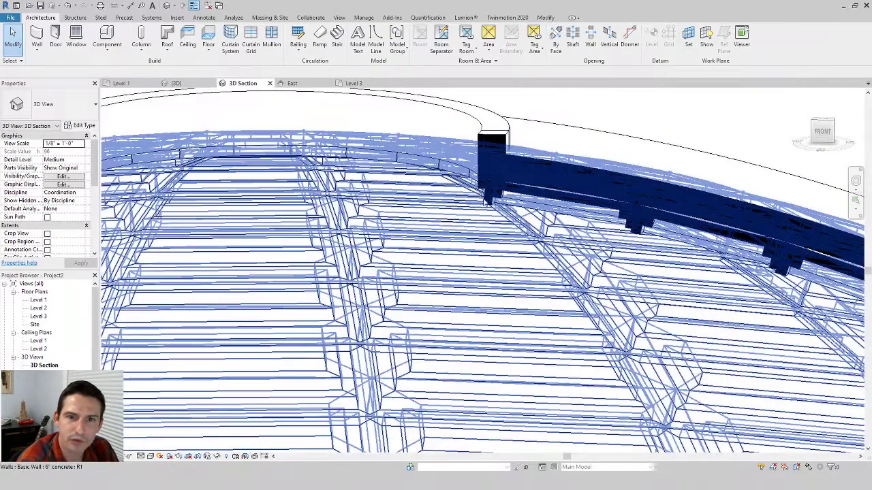
scroll(478, 190, "down", 5)
left_click(478, 183)
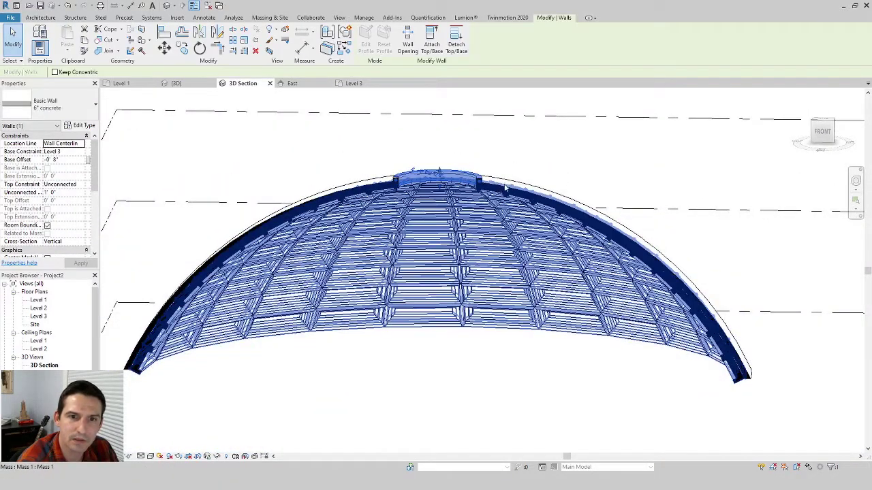
- Select both halves of the oculus ring wall in the Level 3 plan and set their base offset to -1' 0"
left_click(353, 83)
left_click(456, 262, "ctrl")
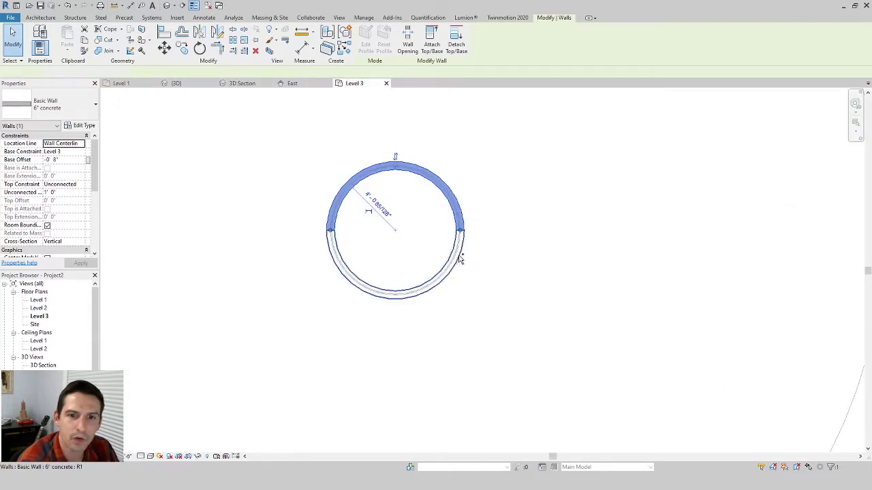
left_click(57, 161)
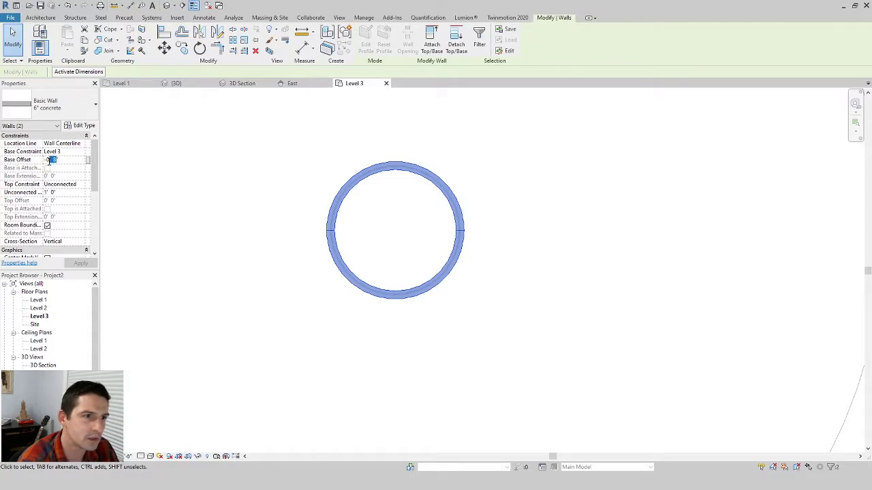
type("1'")
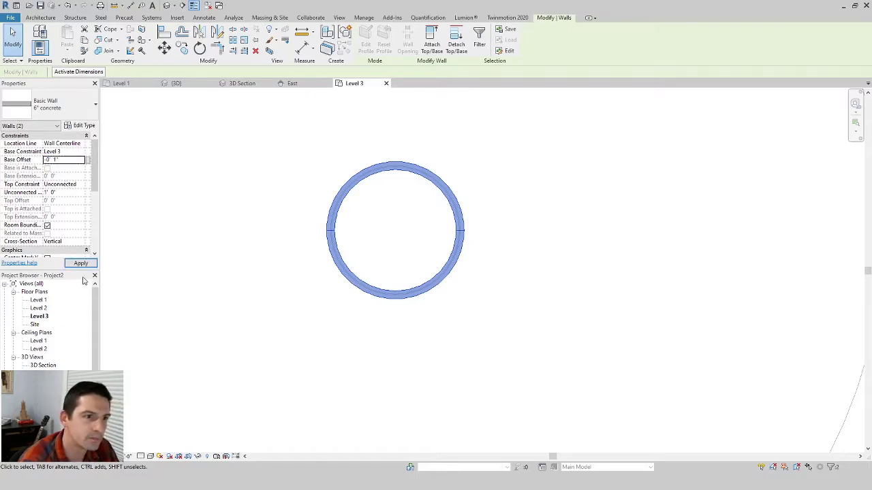
left_click(81, 263)
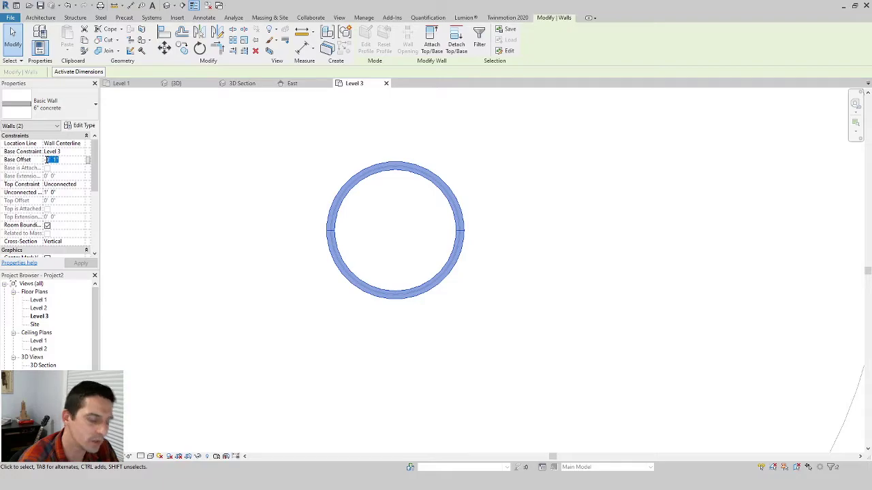
left_click(47, 160)
type("-1")
left_click(81, 263)
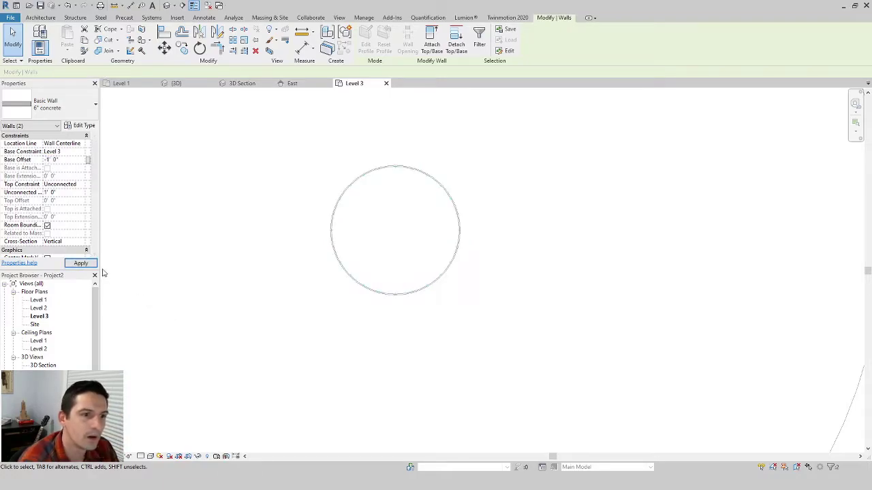
- Examine the lowered oculus ring wall and the dome's stepped panels from several angles in the 3D Section and full 3D views
left_click(239, 84)
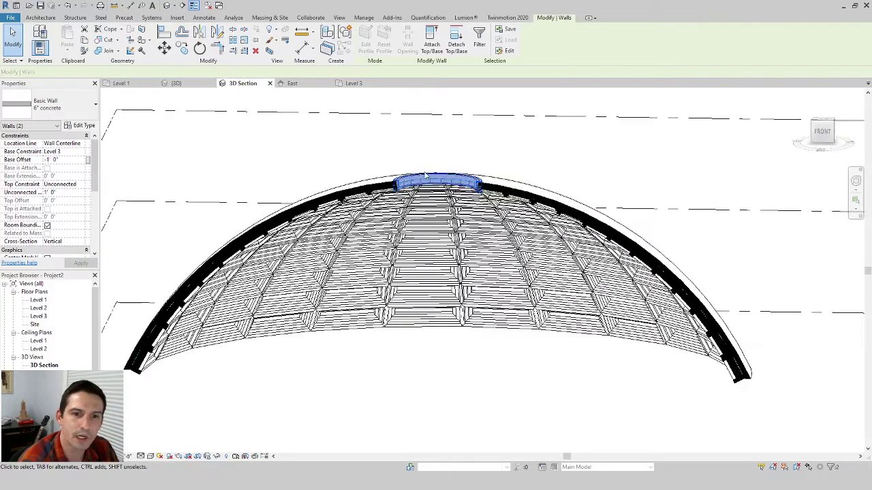
left_click(578, 182)
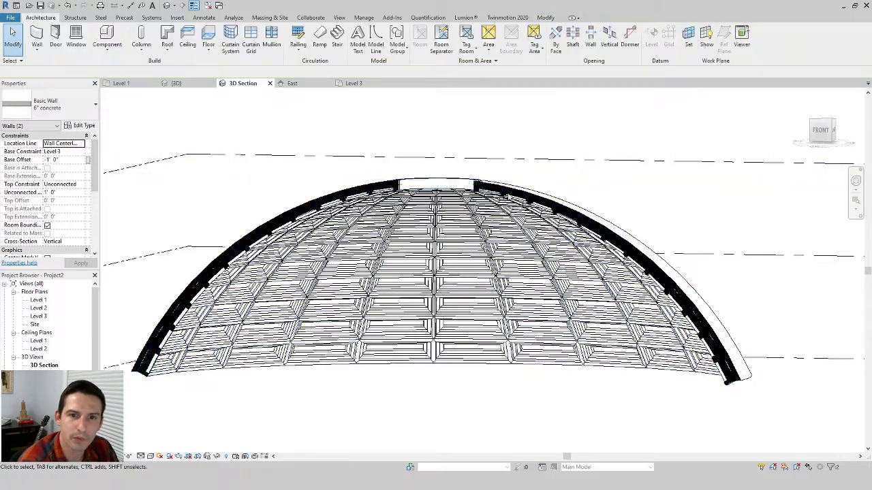
middle_click_drag(517, 320, 641, 381, "shift")
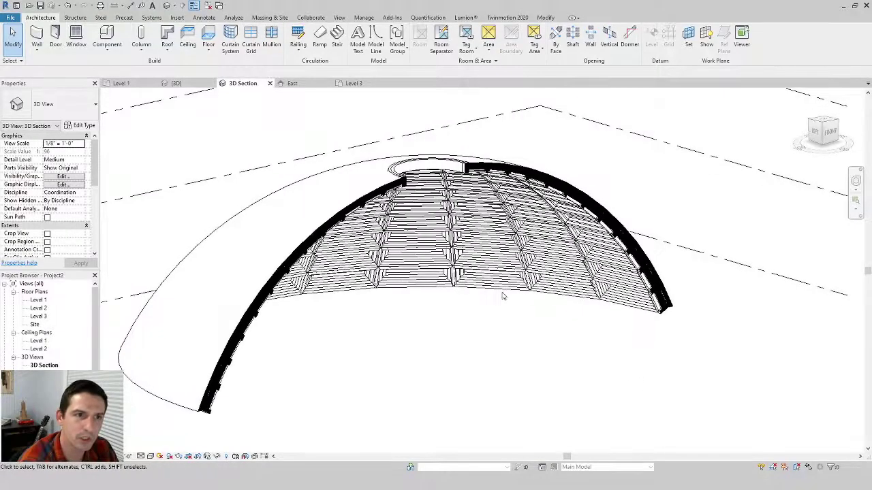
left_click(193, 85)
middle_click_drag(429, 333, 414, 374, "shift")
left_click(244, 86)
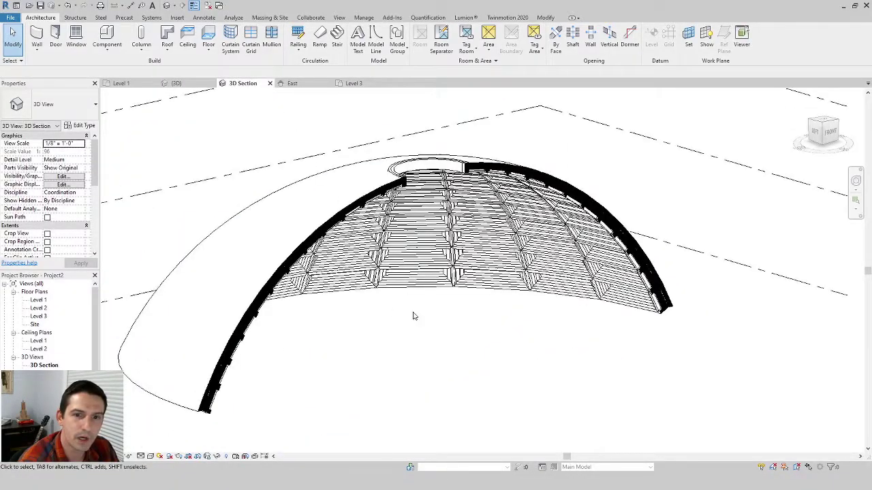
middle_click_drag(412, 313, 479, 361, "shift")
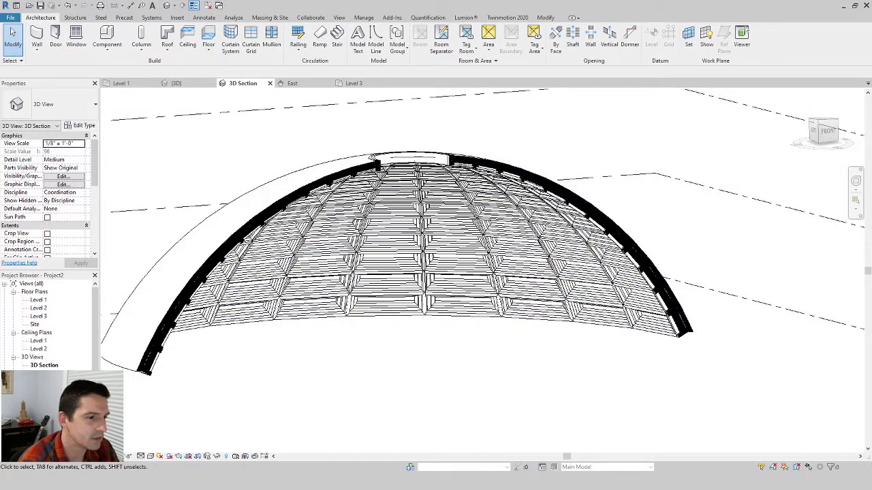